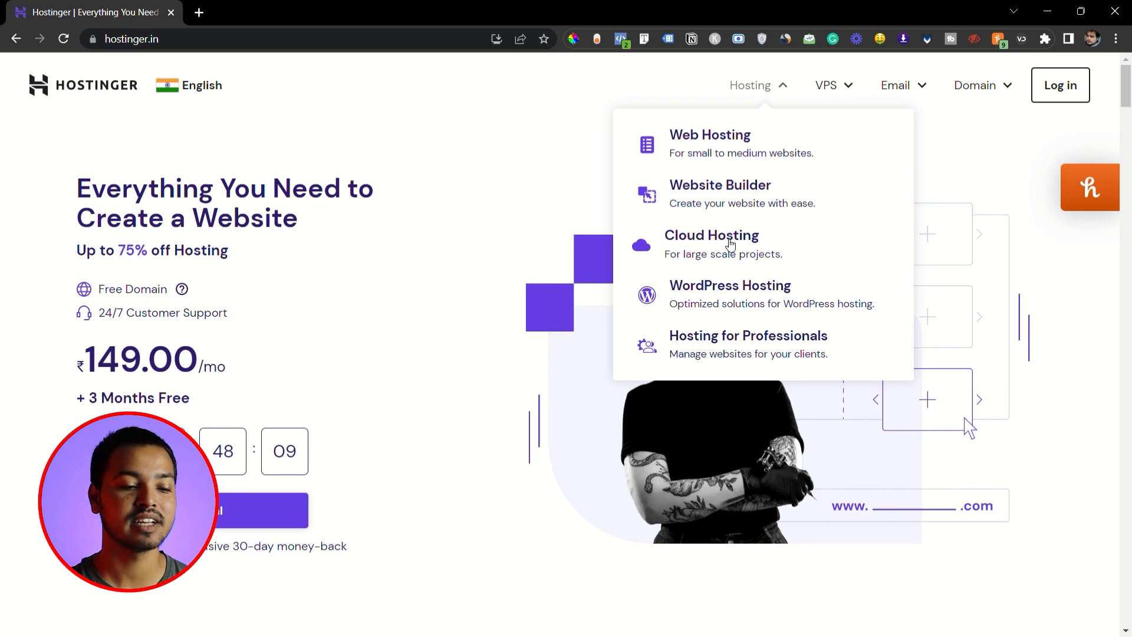
- Open the Web Hosting page and compare the prices and features of the Single, Premium and Business plans
{"action": "left_click", "coordinate": [724, 140]}
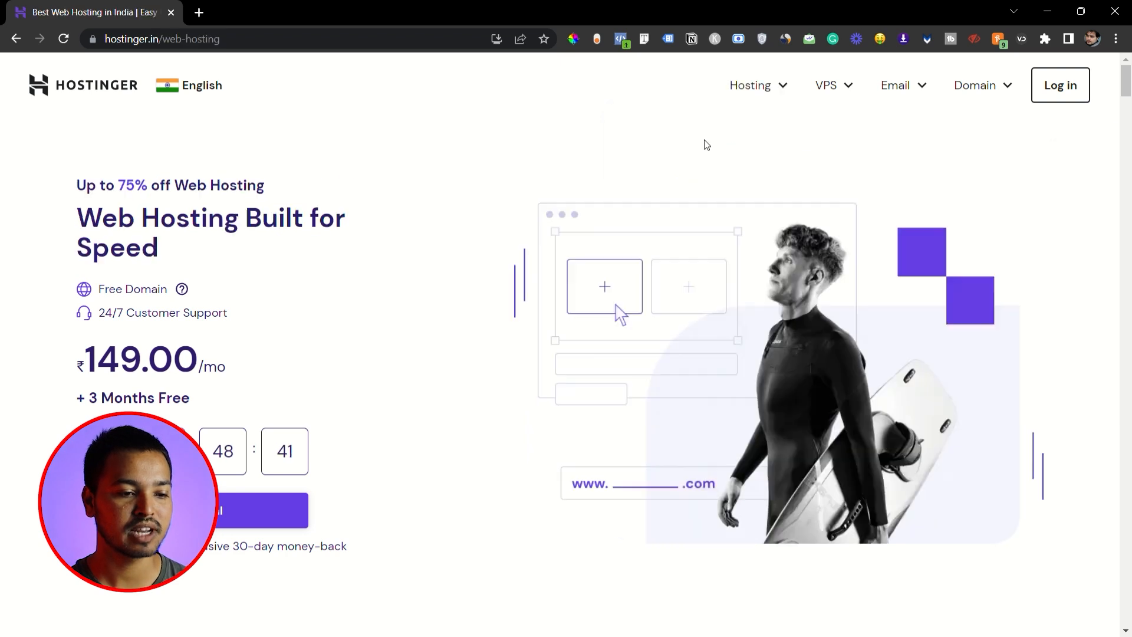
{"action": "scroll", "coordinate": [675, 177], "scroll_direction": "down", "scroll_amount": 10}
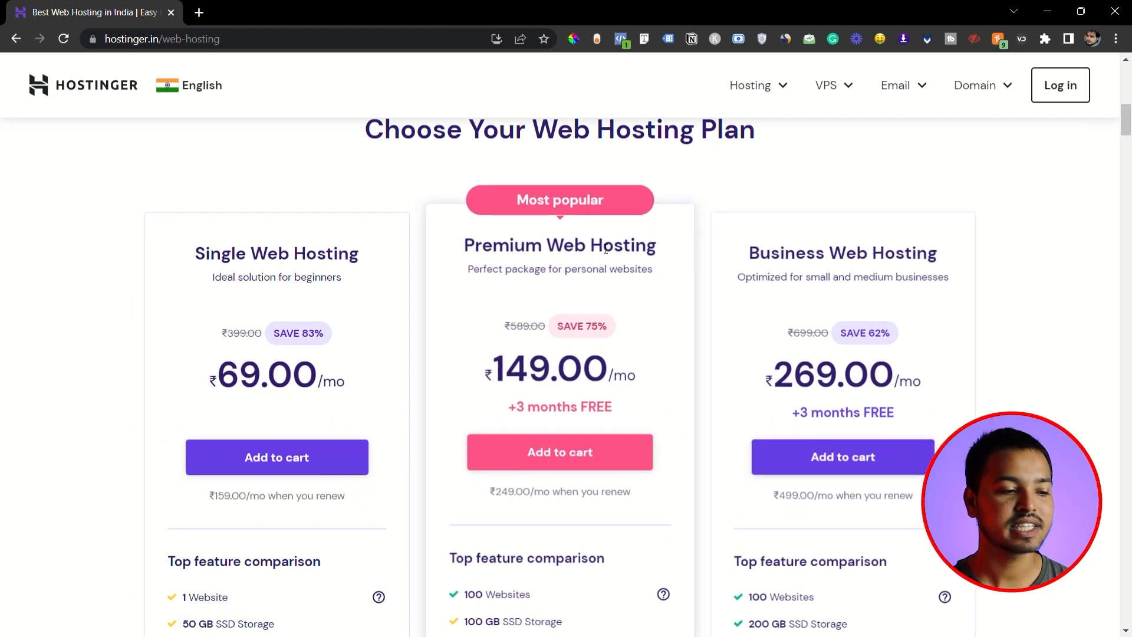
{"action": "scroll", "coordinate": [381, 285], "scroll_direction": "down", "scroll_amount": 1}
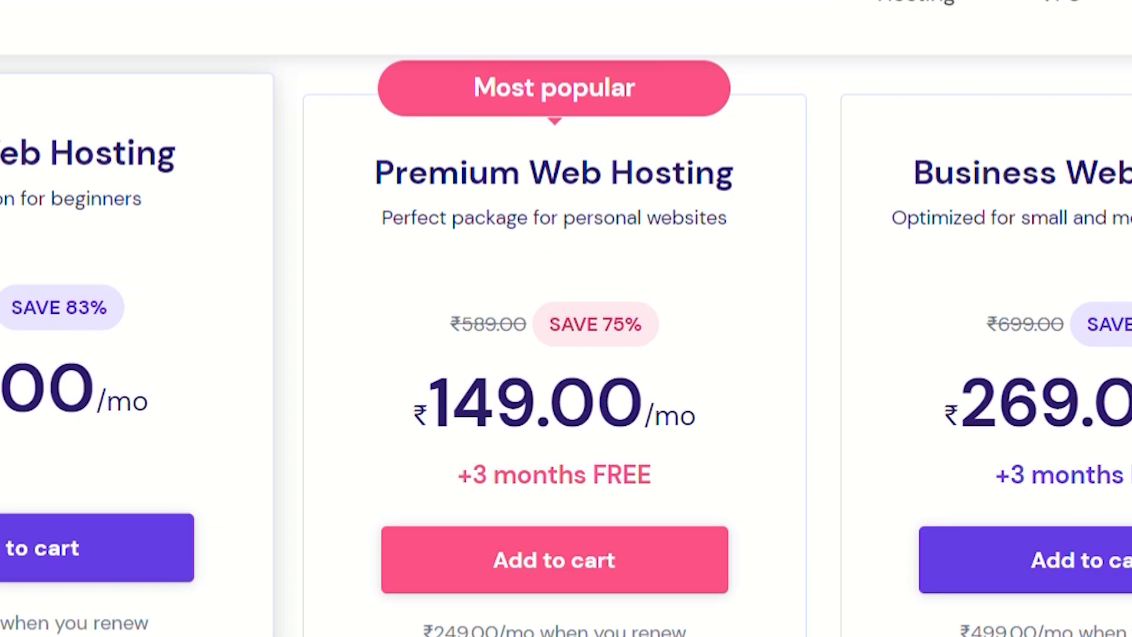
{"action": "scroll", "coordinate": [21, 311], "scroll_direction": "down", "scroll_amount": 3}
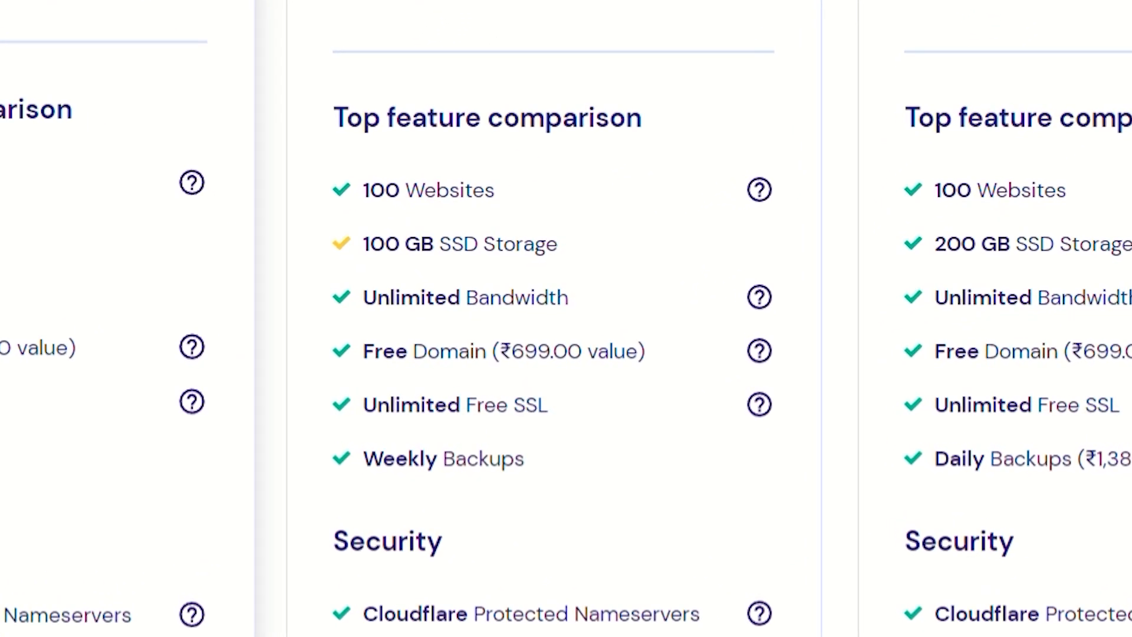
{"action": "scroll", "coordinate": [239, 323], "scroll_direction": "down", "scroll_amount": 1}
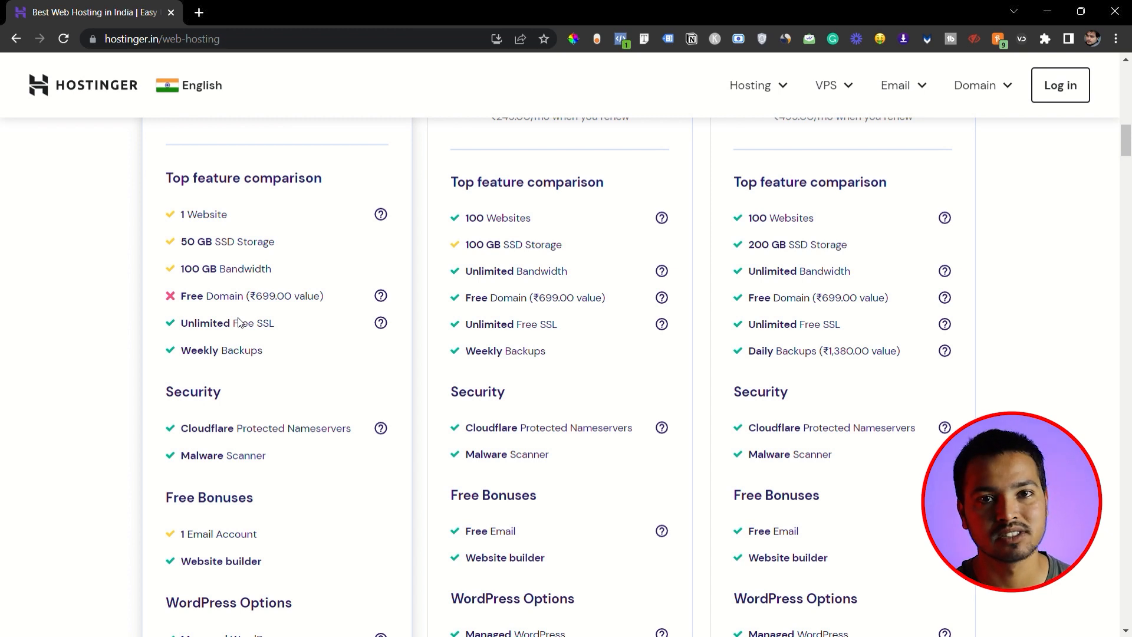
{"action": "scroll", "coordinate": [239, 323], "scroll_direction": "down", "scroll_amount": 4}
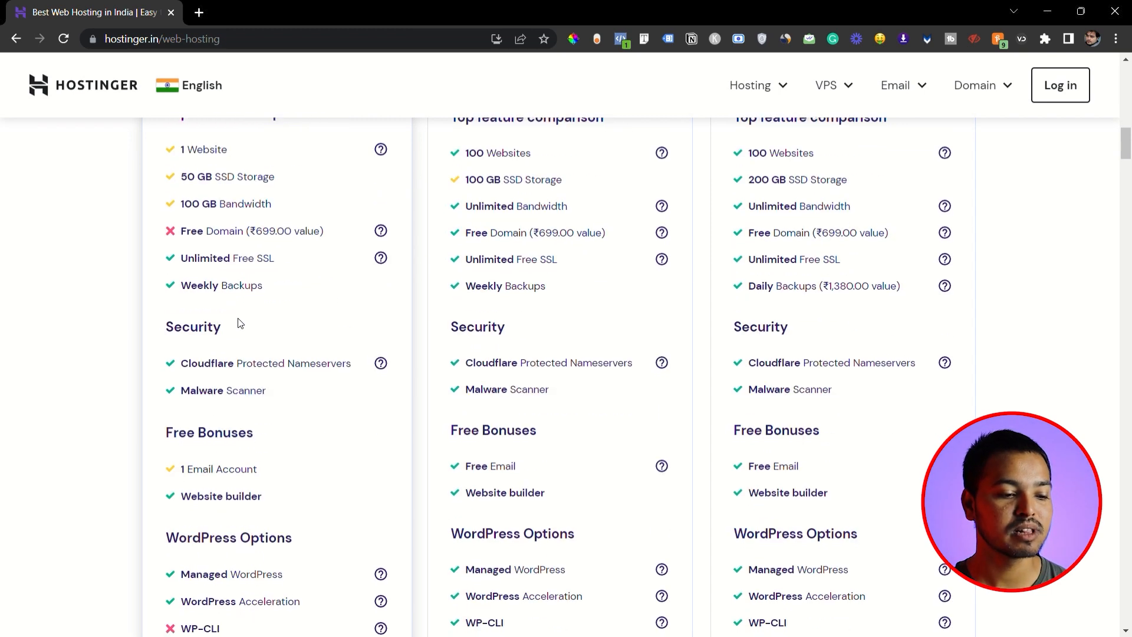
{"action": "scroll", "coordinate": [243, 324], "scroll_direction": "down", "scroll_amount": 1}
{"action": "scroll", "coordinate": [242, 321], "scroll_direction": "up", "scroll_amount": 4}
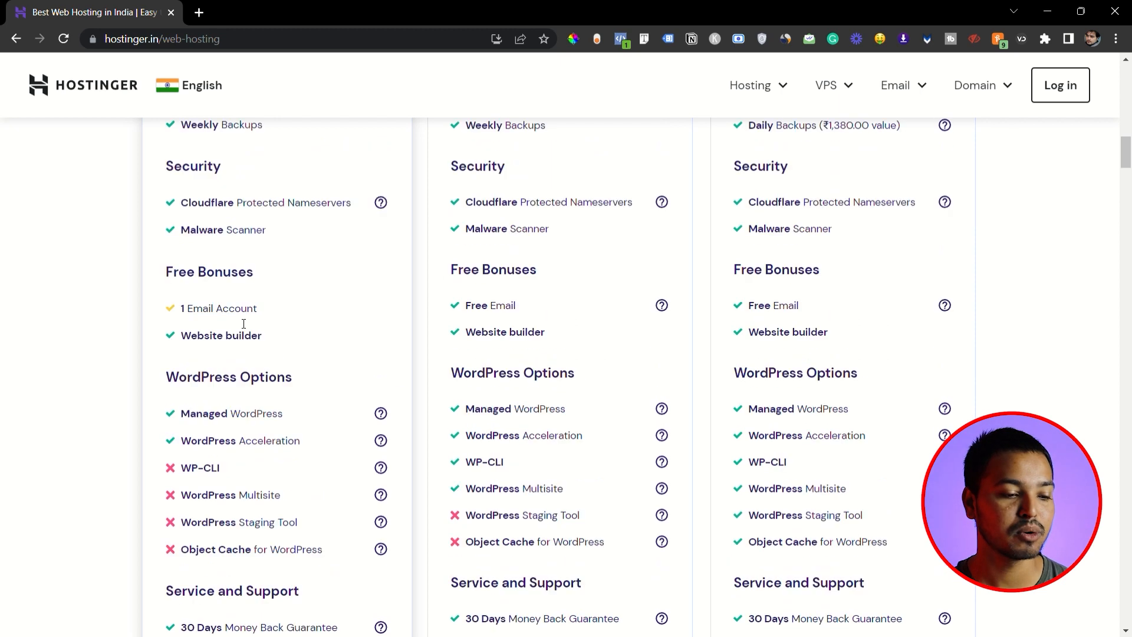
{"action": "scroll", "coordinate": [247, 316], "scroll_direction": "up", "scroll_amount": 1}
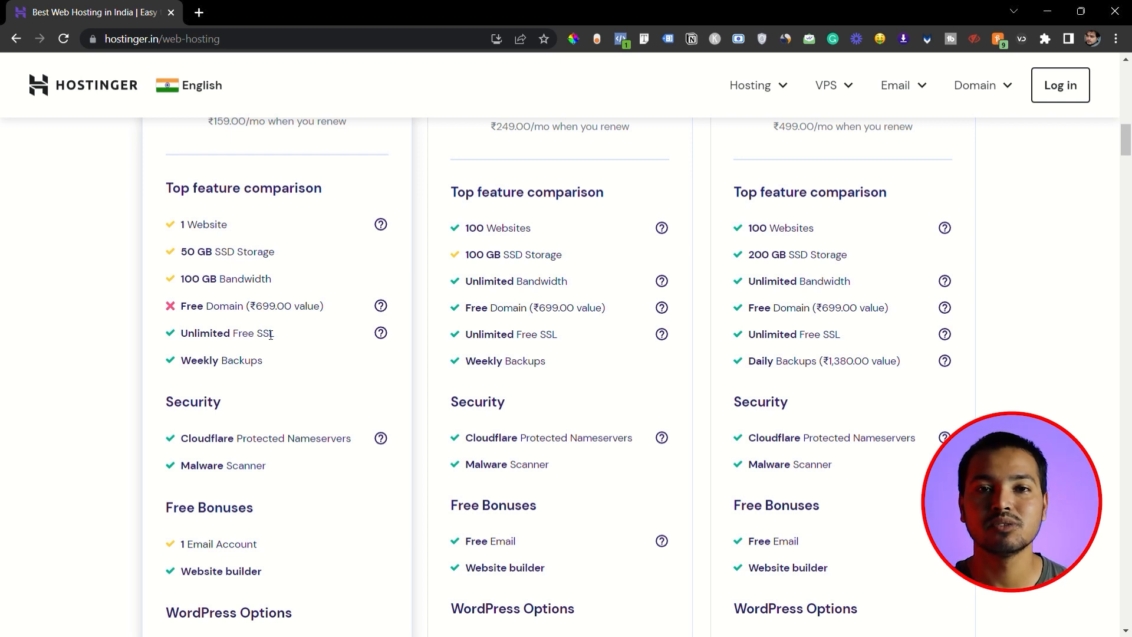
{"action": "scroll", "coordinate": [271, 335], "scroll_direction": "up", "scroll_amount": 6}
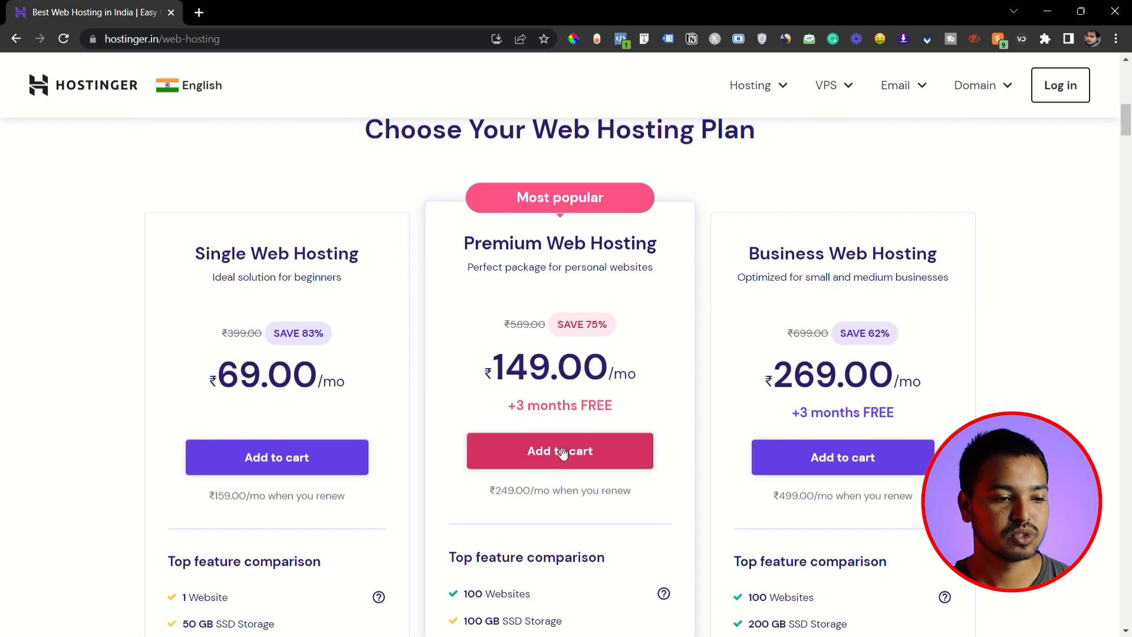
- Add the Premium Web Hosting plan to the cart and dismiss the Honey coupon offer
{"action": "left_click", "coordinate": [560, 451]}
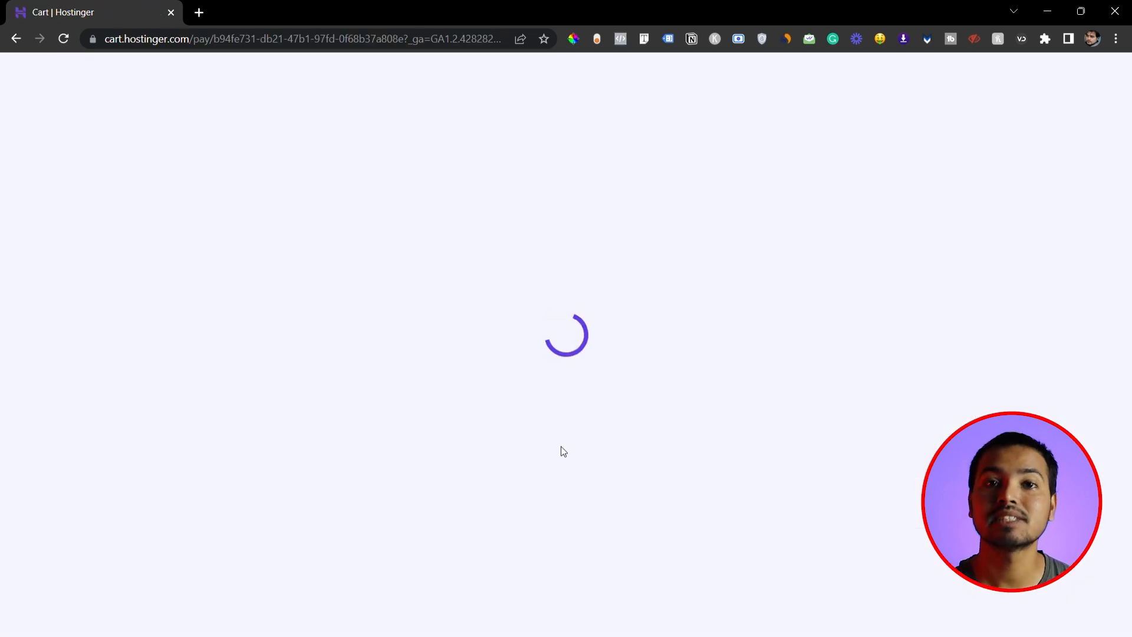
{"action": "scroll", "coordinate": [596, 424], "scroll_direction": "down", "scroll_amount": 6}
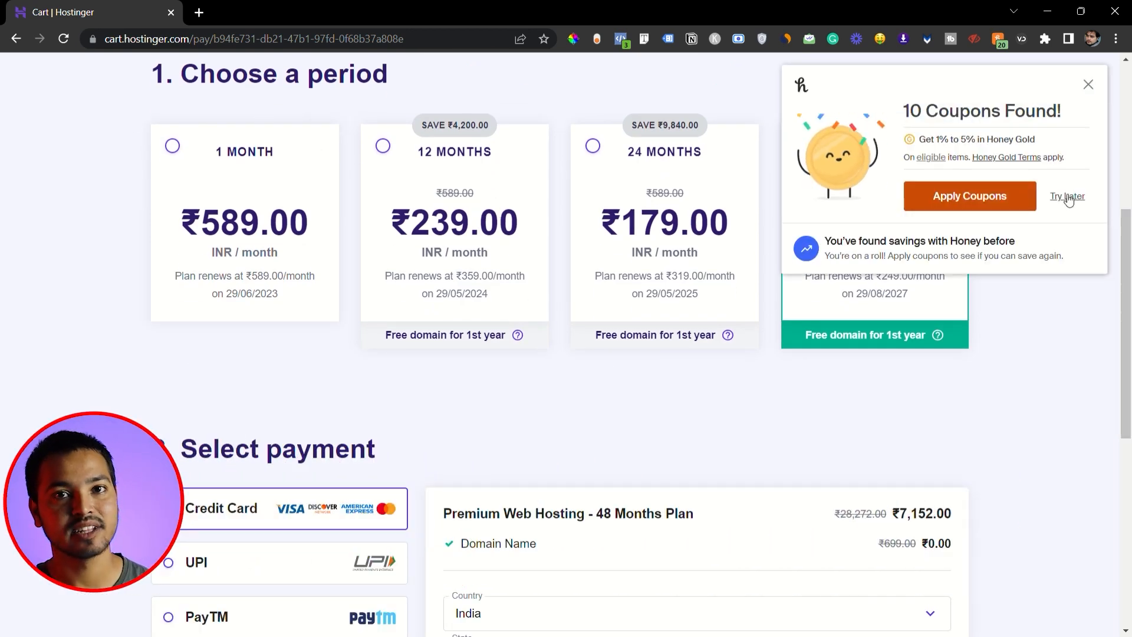
{"action": "left_click", "coordinate": [1068, 196]}
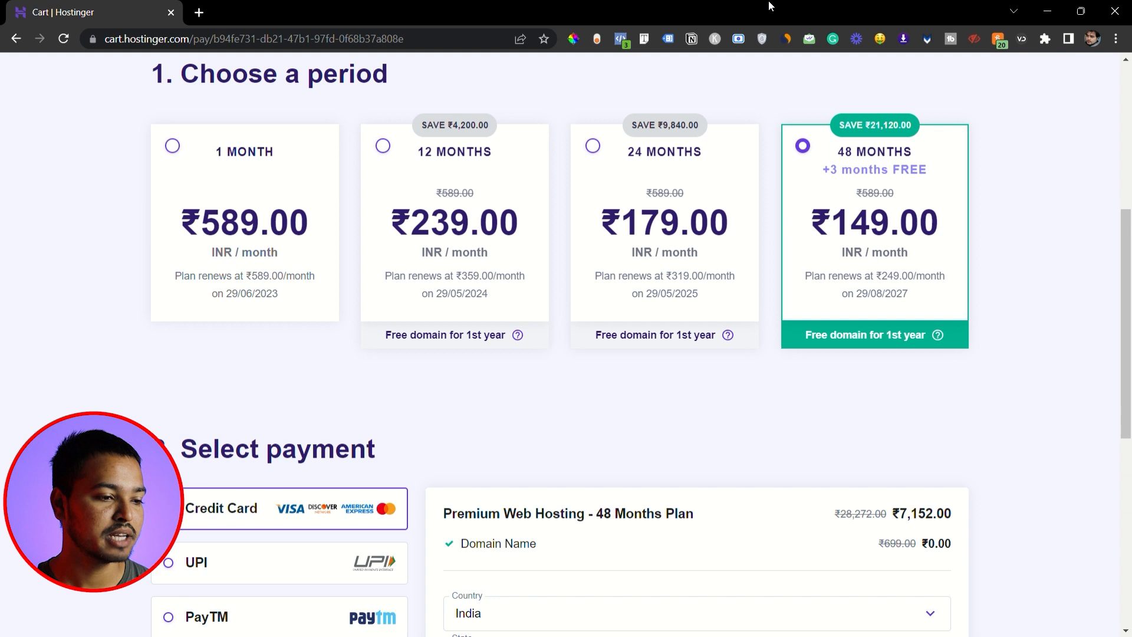
- Choose the 1 month billing period and review the payment methods and order summary
{"action": "left_click", "coordinate": [171, 145]}
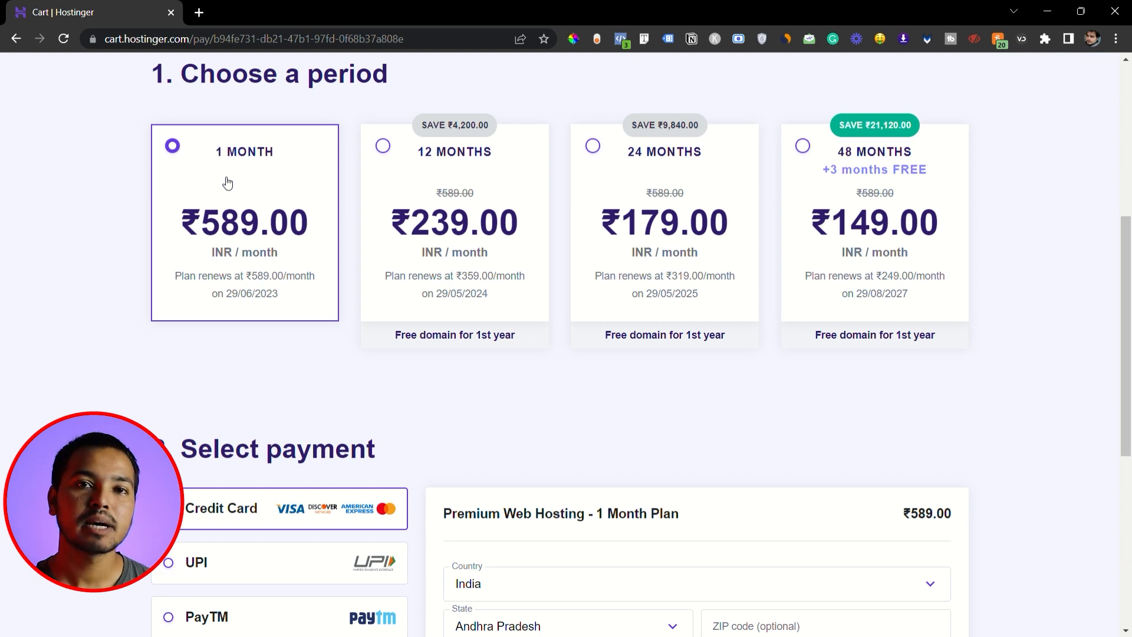
{"action": "scroll", "coordinate": [593, 290], "scroll_direction": "down", "scroll_amount": 5}
{"action": "scroll", "coordinate": [596, 288], "scroll_direction": "down", "scroll_amount": 2}
{"action": "scroll", "coordinate": [596, 286], "scroll_direction": "up", "scroll_amount": 1}
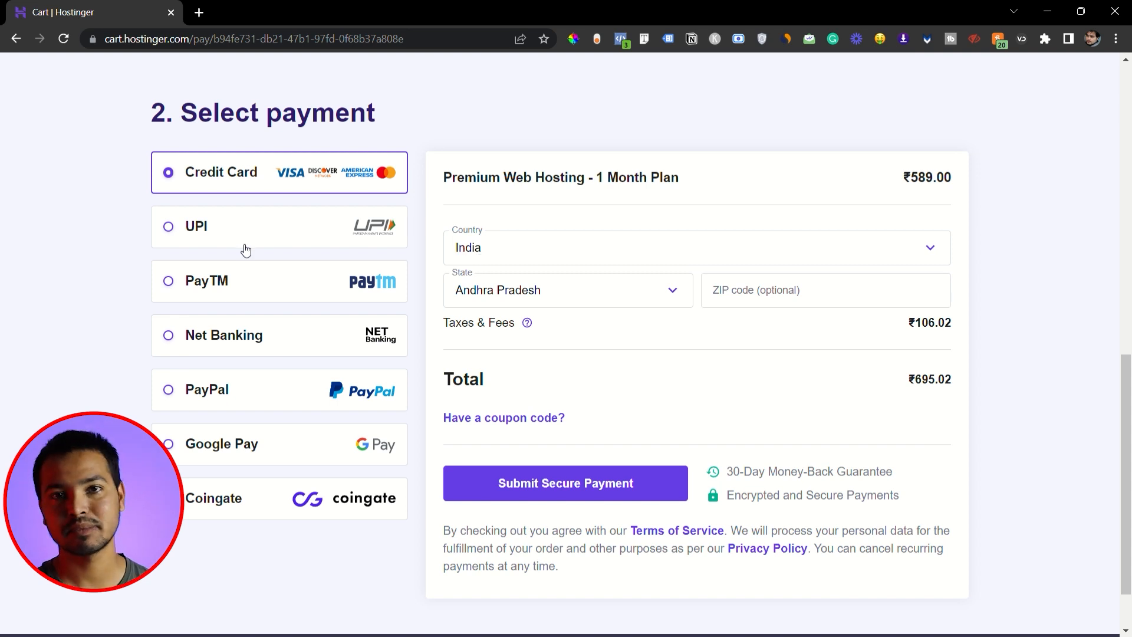
{"action": "scroll", "coordinate": [386, 300], "scroll_direction": "down", "scroll_amount": 1}
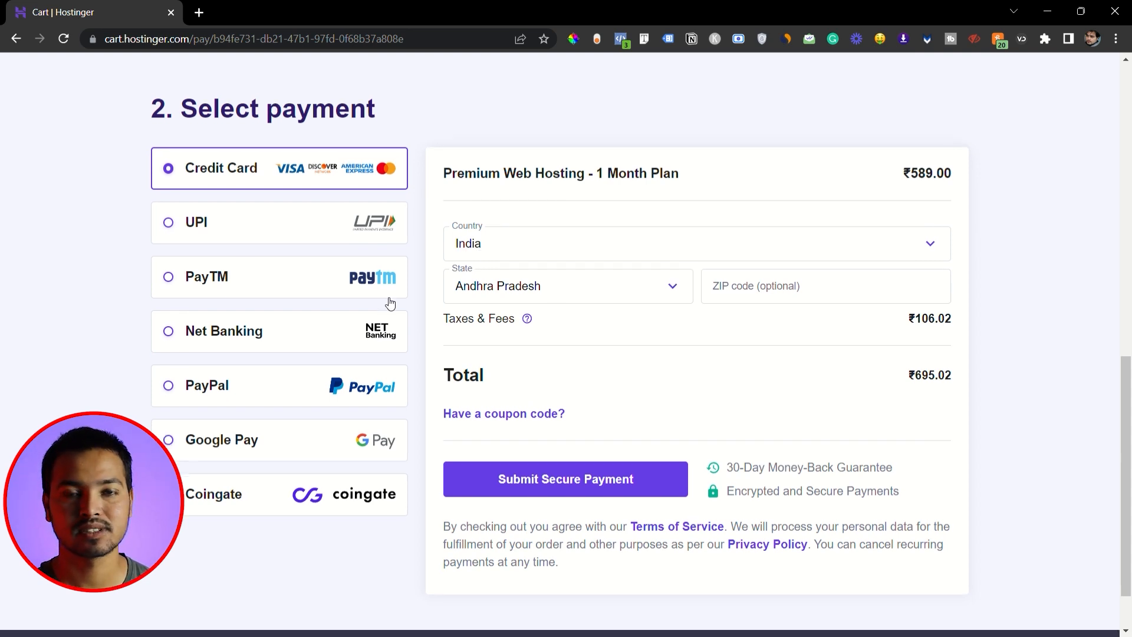
{"action": "scroll", "coordinate": [535, 347], "scroll_direction": "up", "scroll_amount": 1}
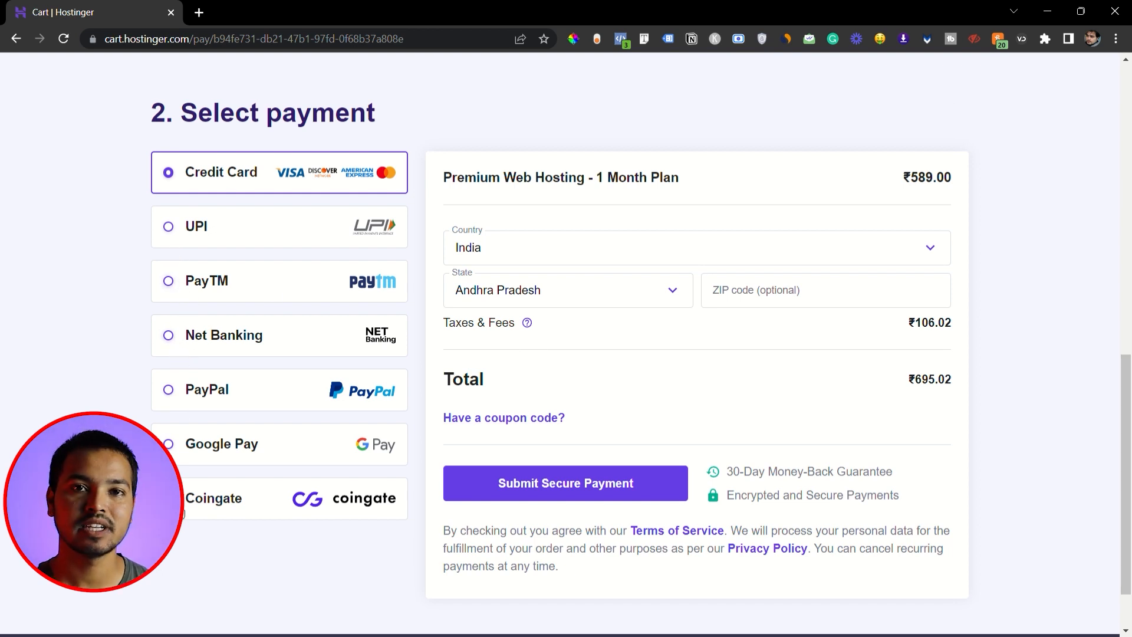
- Select UPI as the payment method and submit the secure payment for the hosting plan
{"action": "left_click", "coordinate": [177, 227]}
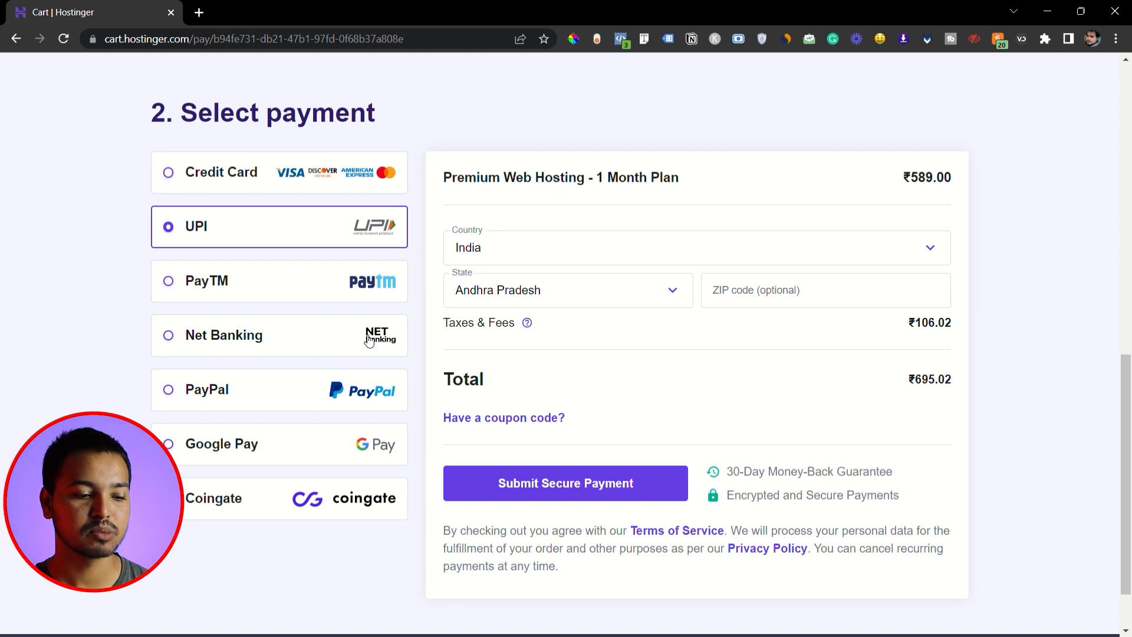
{"action": "left_click", "coordinate": [568, 484]}
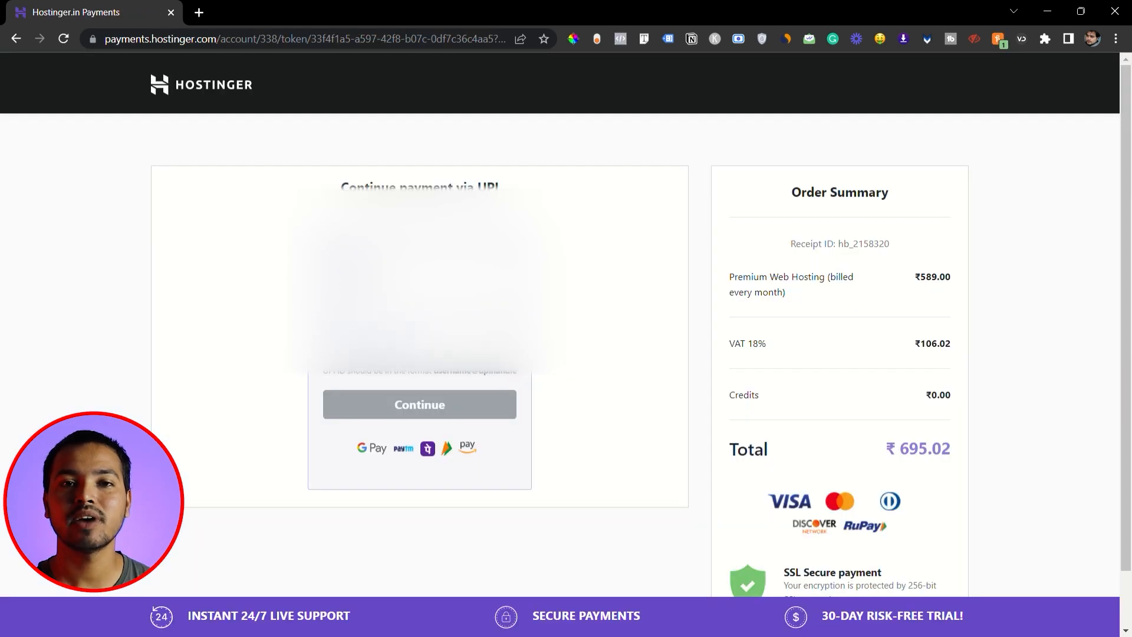
{"action": "left_click", "coordinate": [420, 404]}
{"action": "left_click", "coordinate": [606, 548]}
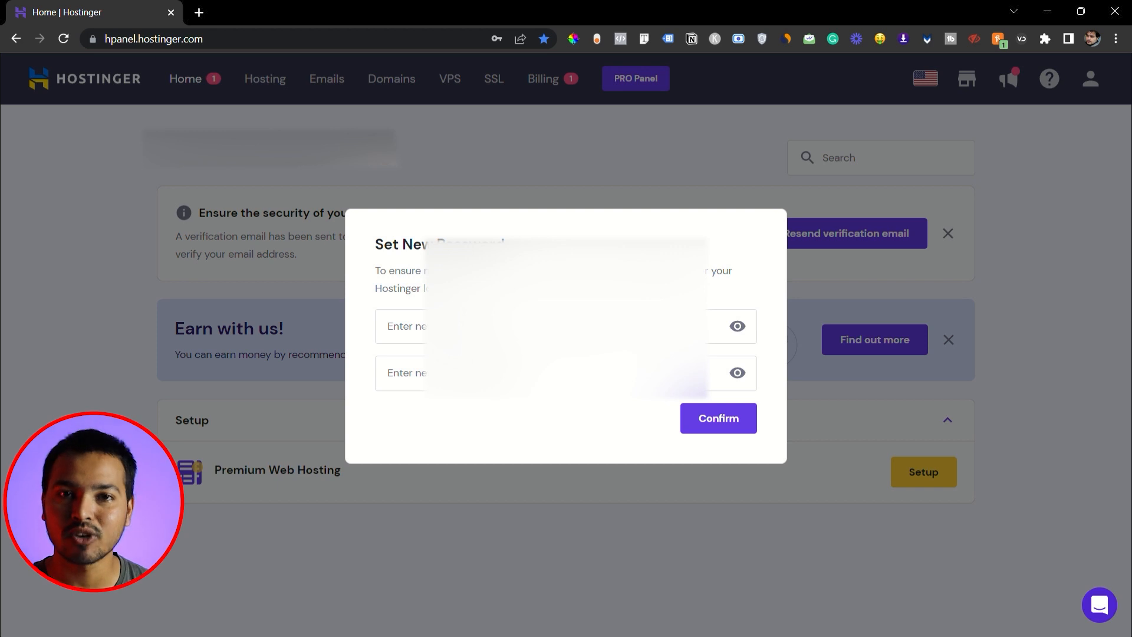
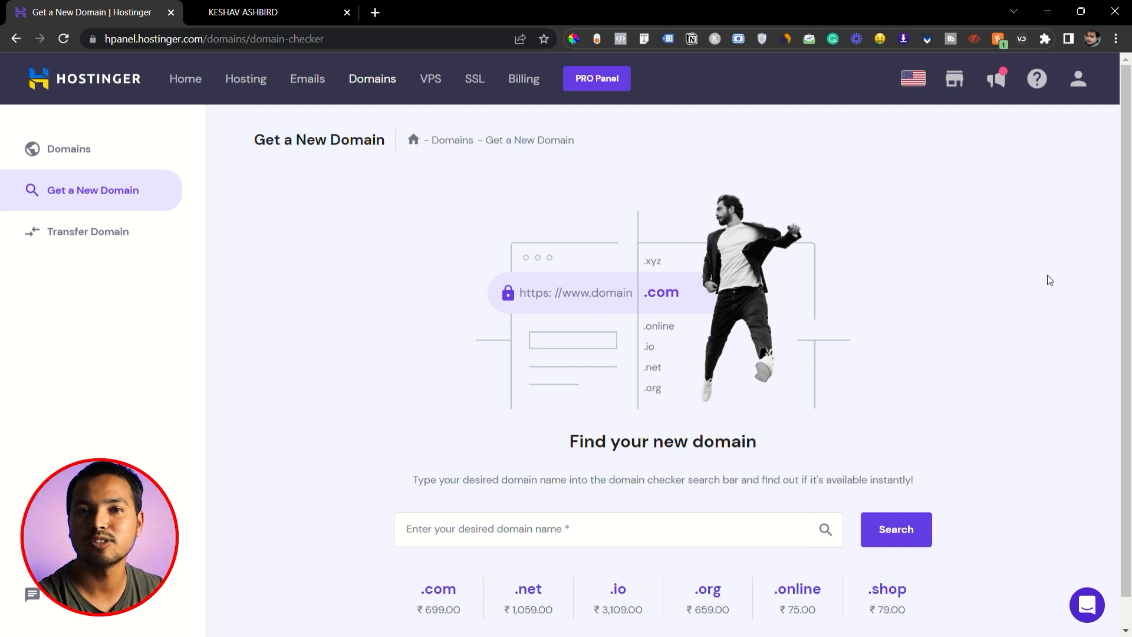
- Look at the Ashbird Media website in the other tab as a domain example and return to the domain checker
{"action": "left_click", "coordinate": [260, 10]}
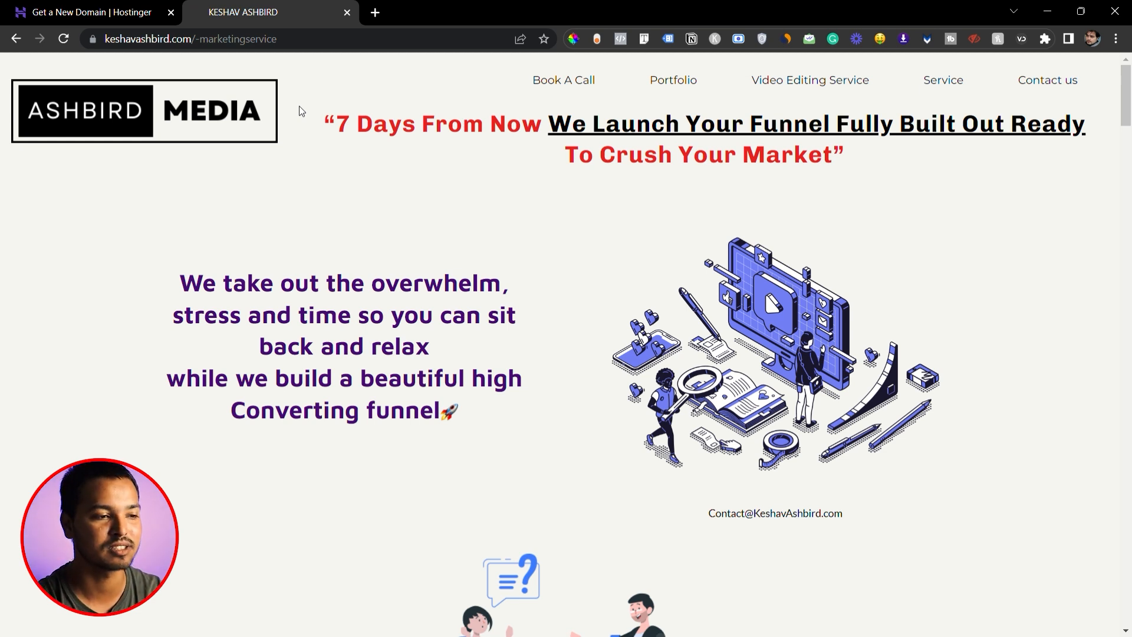
{"action": "left_click", "coordinate": [106, 12]}
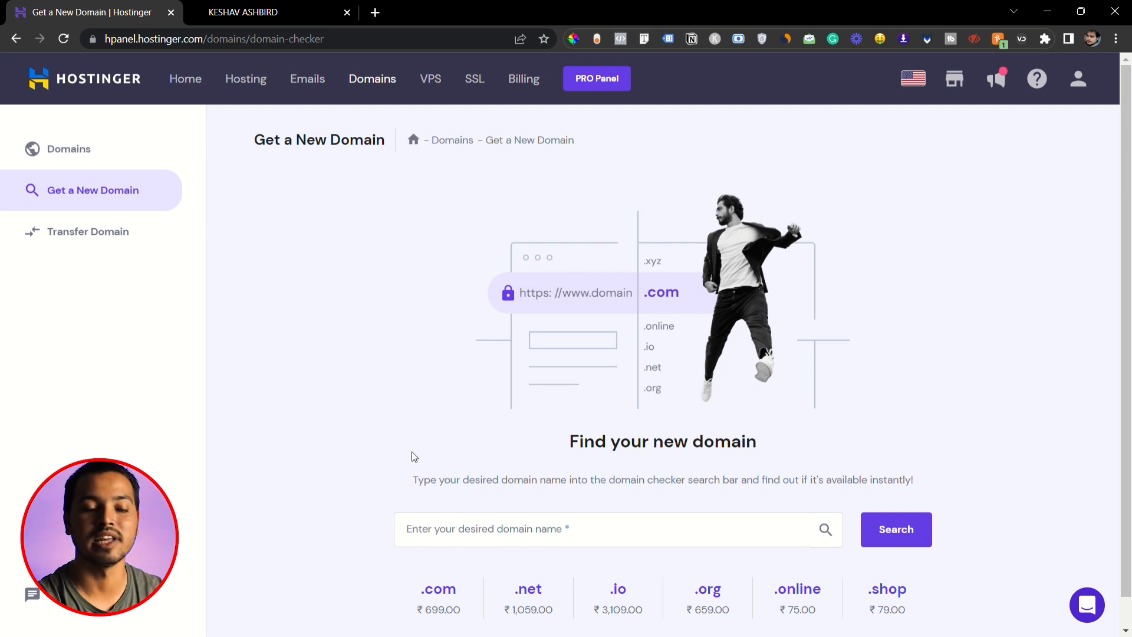
- Search the domain checker for the site owner's full name as a .com domain
{"action": "scroll", "coordinate": [437, 460], "scroll_direction": "down", "scroll_amount": 1}
{"action": "left_click", "coordinate": [463, 509]}
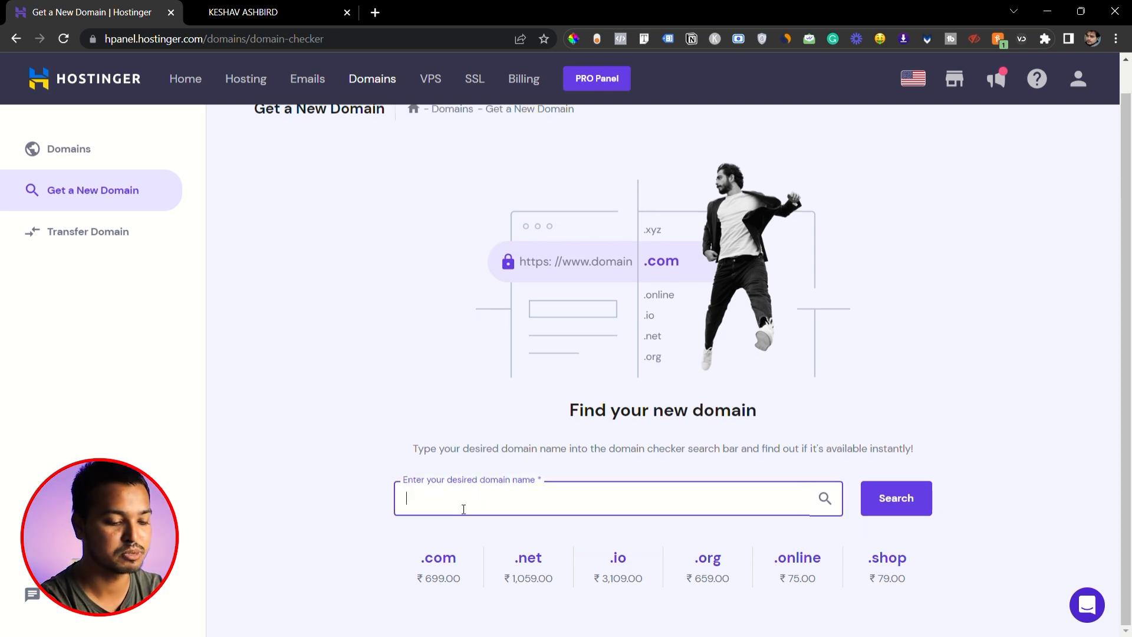
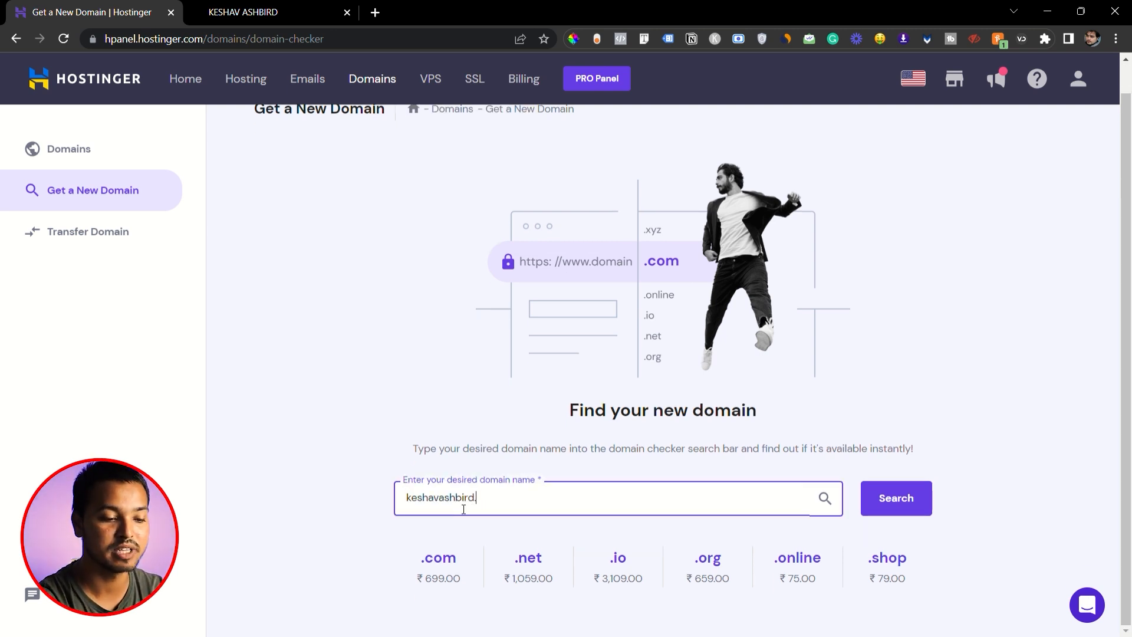
{"action": "key", "text": "Return"}
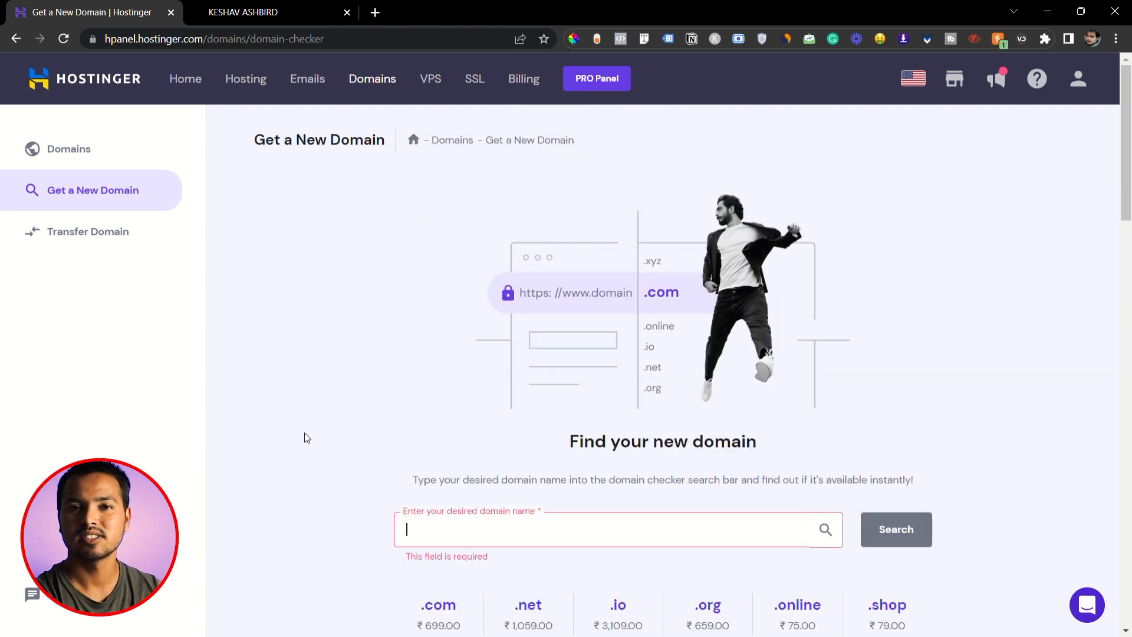
- Search the domain checker for duckmonk.com and review the prices of the offered domain endings
{"action": "type", "text": "duckmon"}
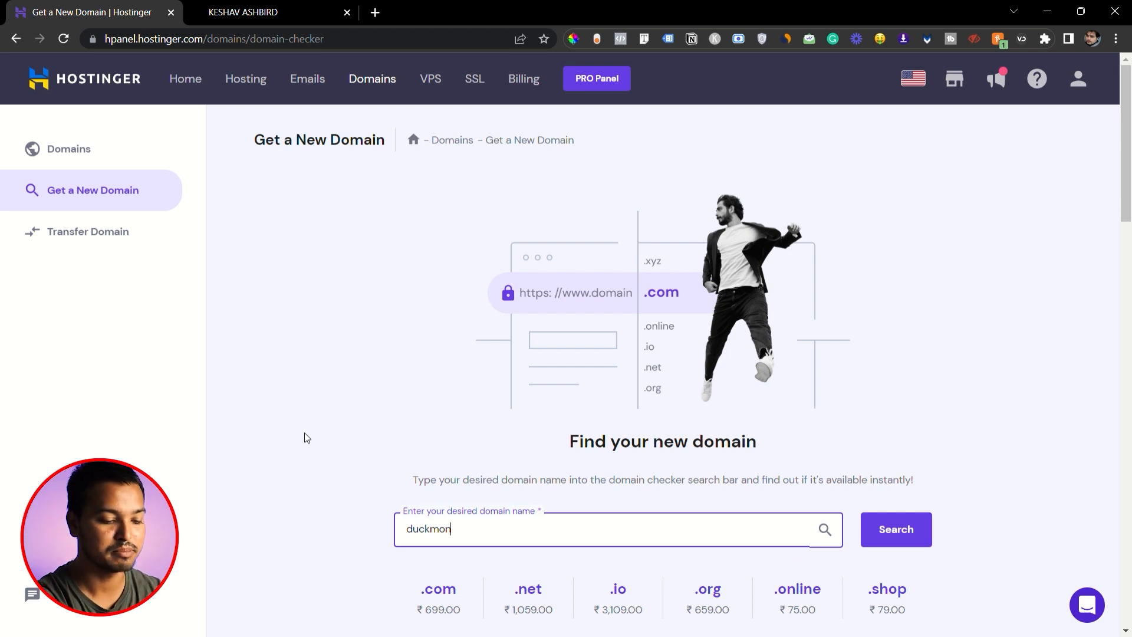
{"action": "type", "text": "k.com"}
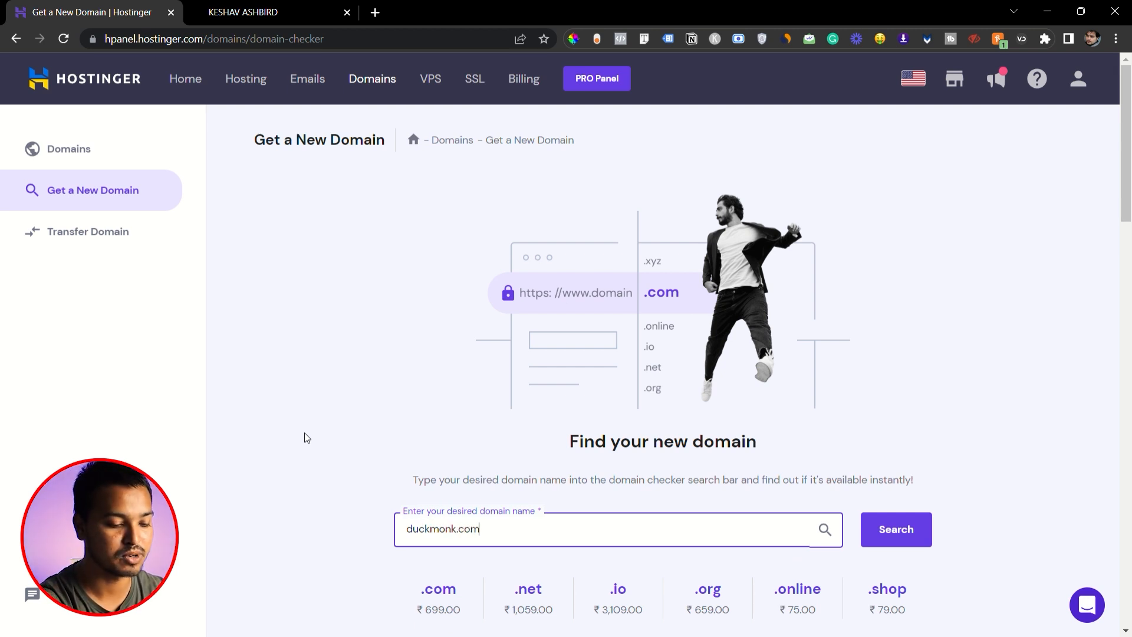
{"action": "key", "text": "Return"}
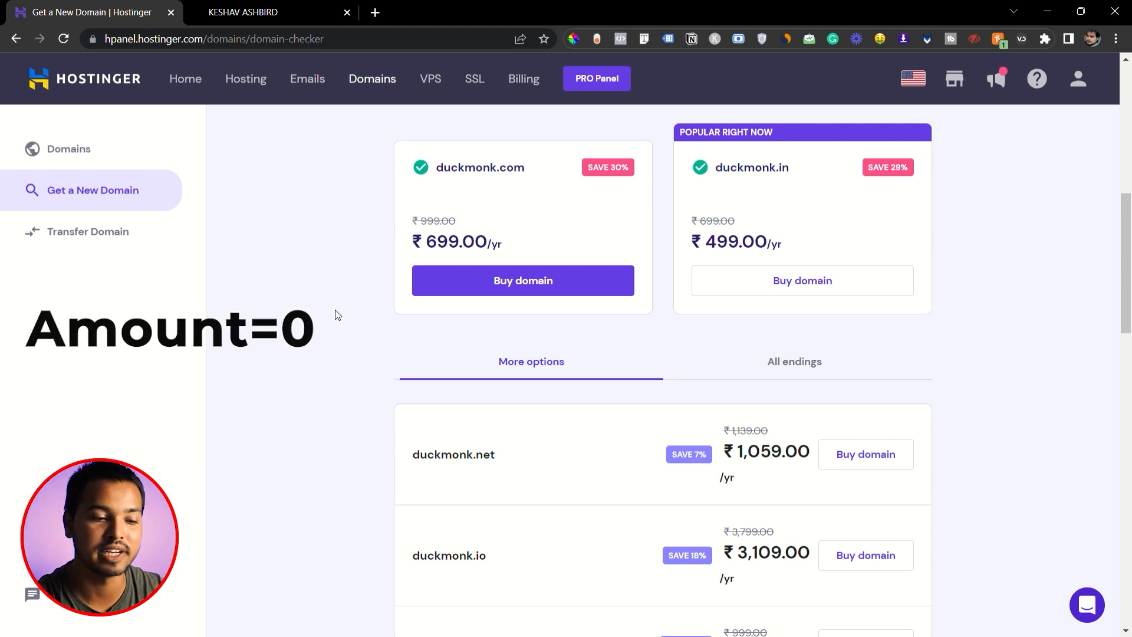
{"action": "scroll", "coordinate": [337, 315], "scroll_direction": "up", "scroll_amount": 3}
{"action": "scroll", "coordinate": [337, 314], "scroll_direction": "down", "scroll_amount": 3}
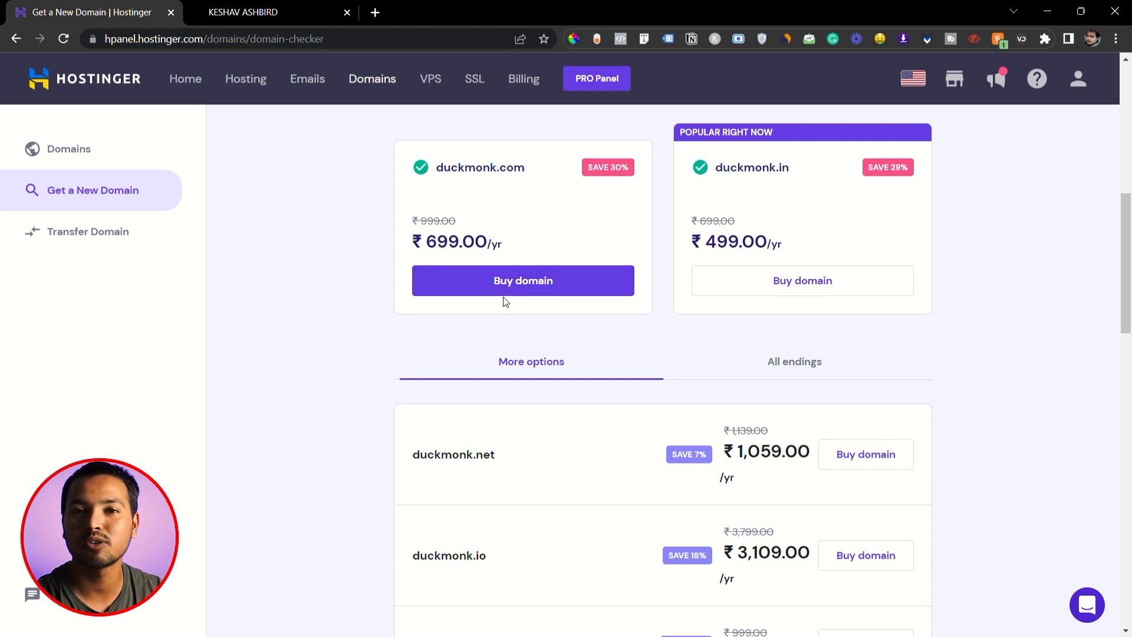
{"action": "scroll", "coordinate": [372, 378], "scroll_direction": "up", "scroll_amount": 3}
{"action": "scroll", "coordinate": [534, 434], "scroll_direction": "down", "scroll_amount": 4}
{"action": "scroll", "coordinate": [529, 435], "scroll_direction": "up", "scroll_amount": 3}
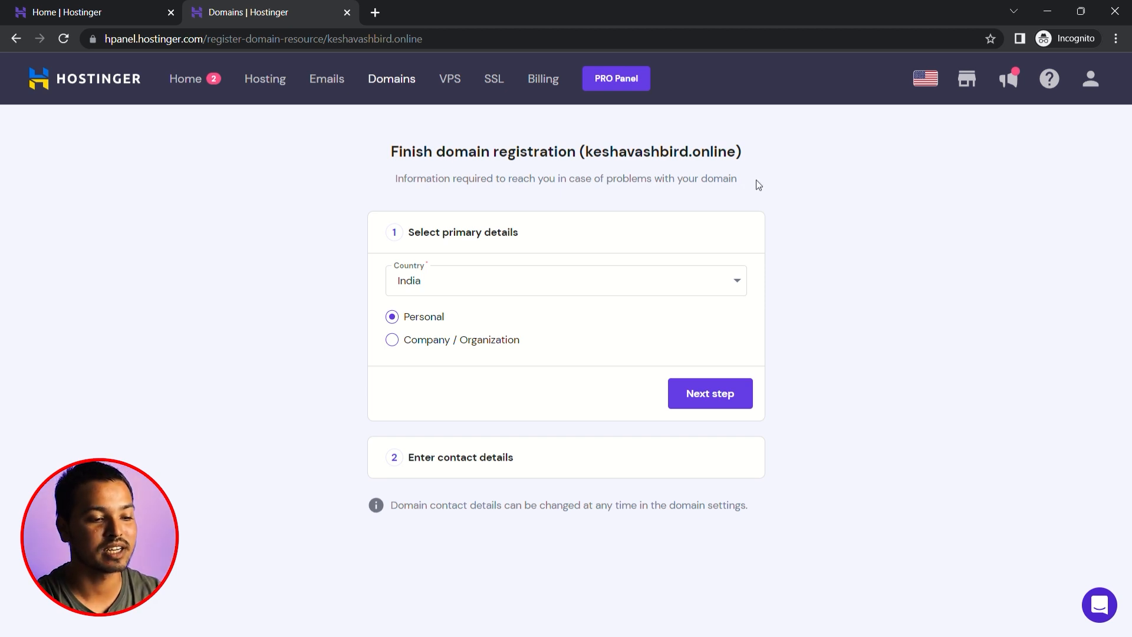
- Use India as the country and Personal as the registration type, and proceed to the contact details
{"action": "left_click", "coordinate": [495, 287]}
{"action": "left_click", "coordinate": [495, 287]}
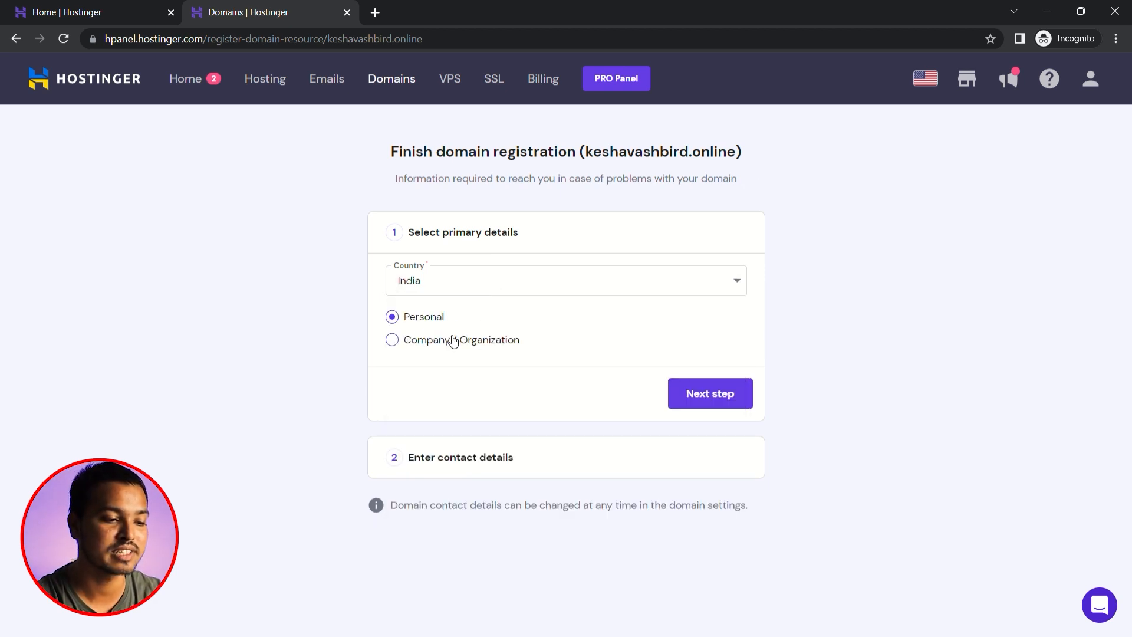
{"action": "left_click", "coordinate": [703, 393]}
- Enter the registrant's first name and last name in the domain contact details
{"action": "left_click", "coordinate": [507, 346]}
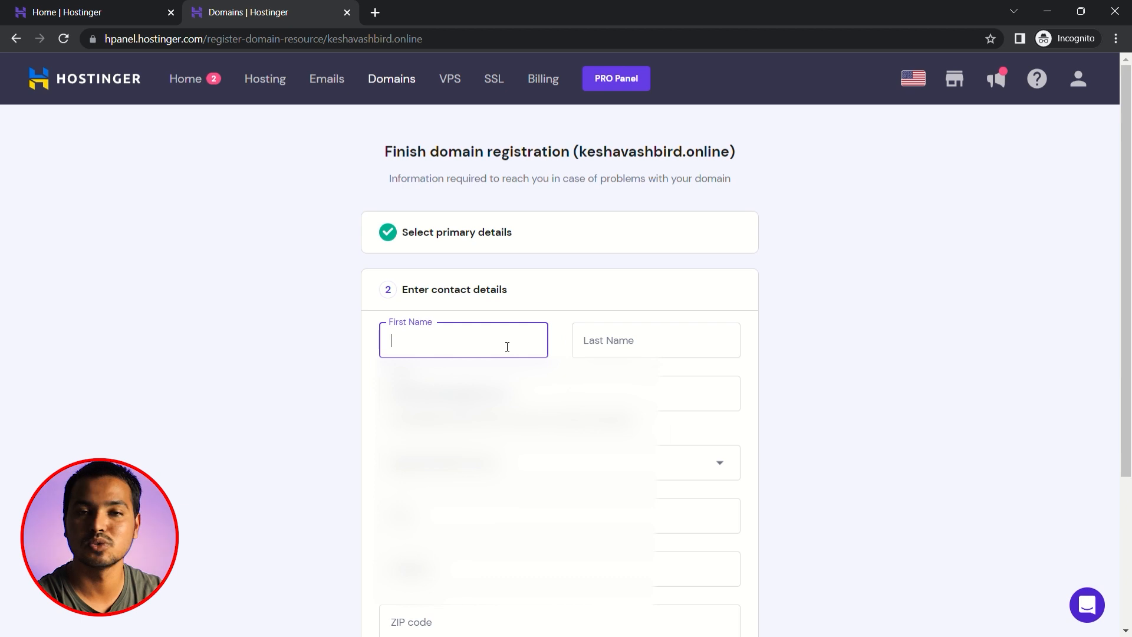
{"action": "type", "text": "Keshav"}
{"action": "double_click", "coordinate": [508, 349]}
{"action": "left_click", "coordinate": [629, 345]}
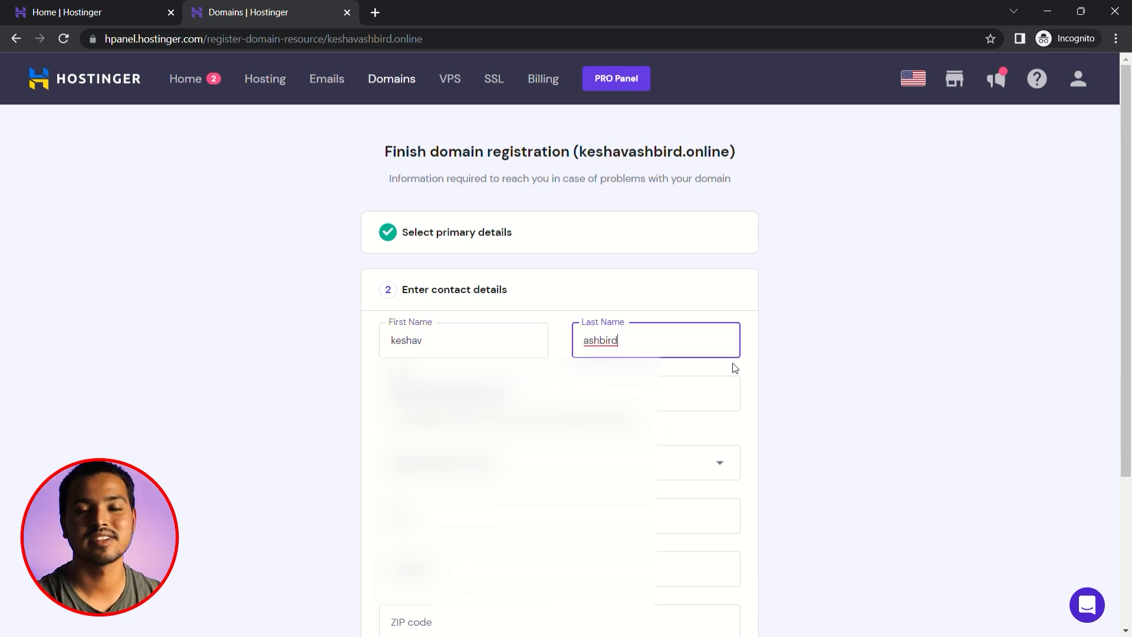
- Submit the contact details to finish the domain registration and continue to the hosting overview
{"action": "scroll", "coordinate": [682, 619], "scroll_direction": "down", "scroll_amount": 3}
{"action": "left_click", "coordinate": [683, 619]}
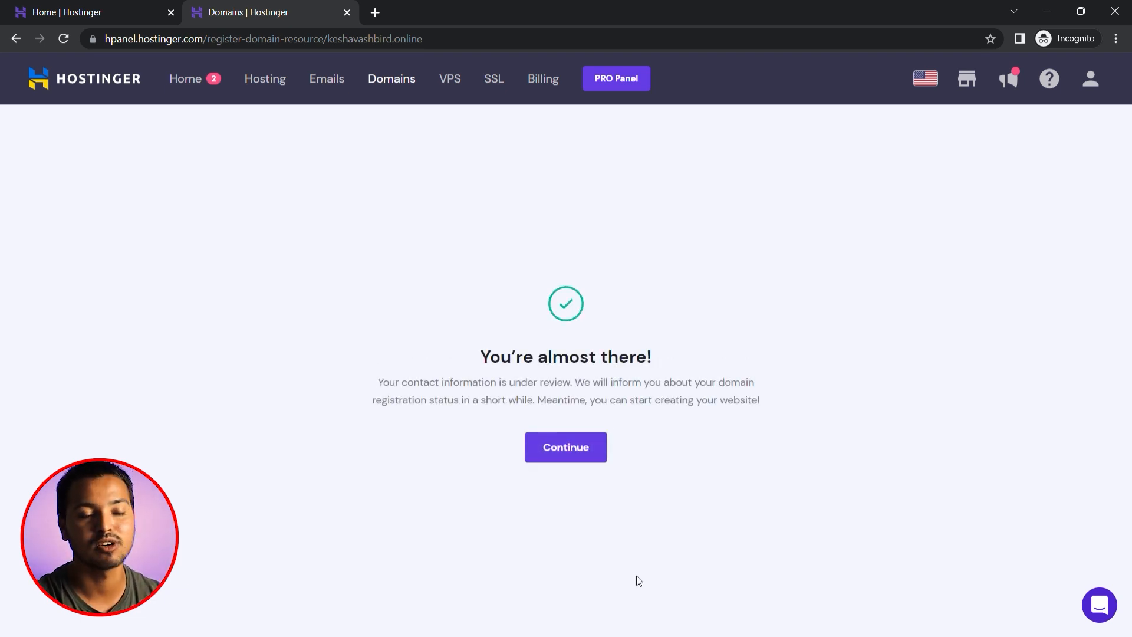
{"action": "left_click", "coordinate": [572, 448]}
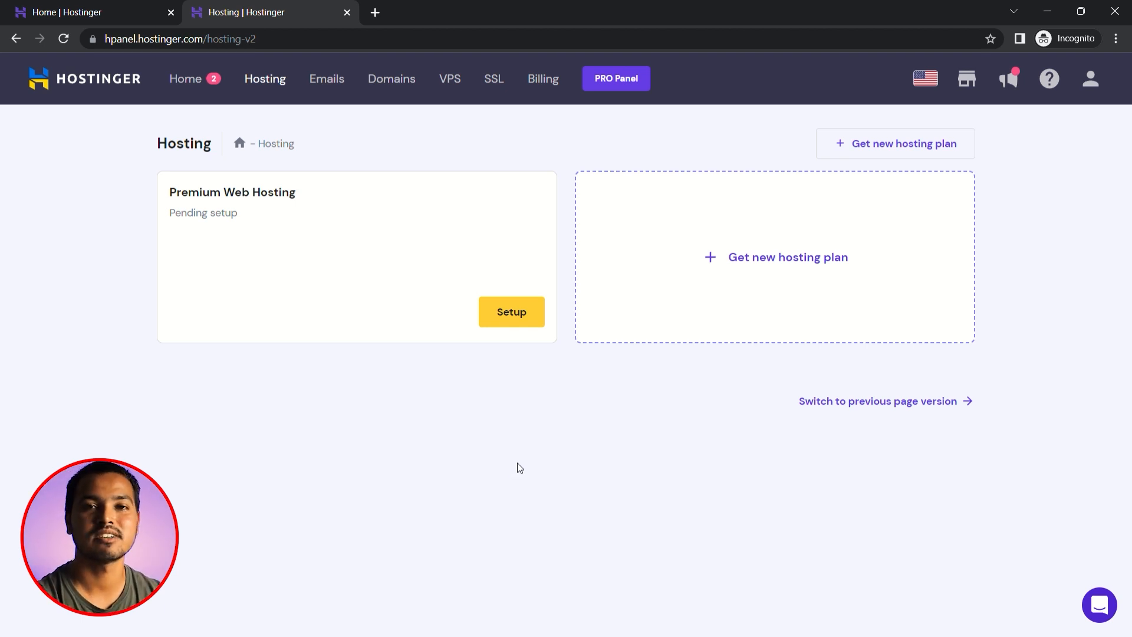
- Start the Premium Web Hosting setup, state that the website is for yourself, and skip the remaining personalization questions
{"action": "left_click", "coordinate": [517, 314]}
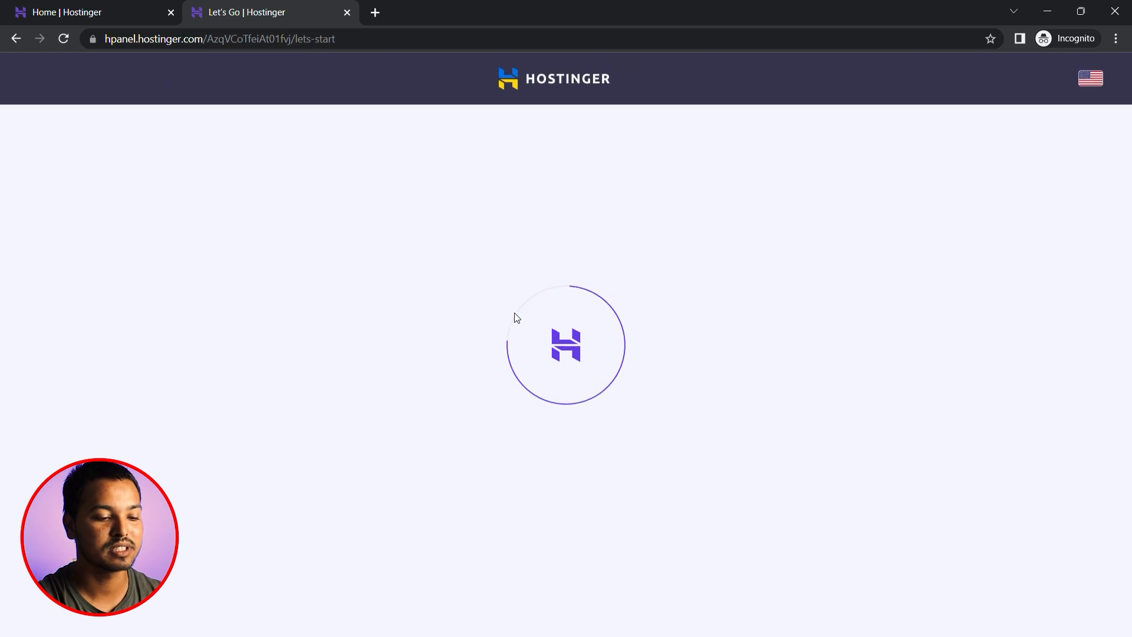
{"action": "left_click", "coordinate": [578, 498]}
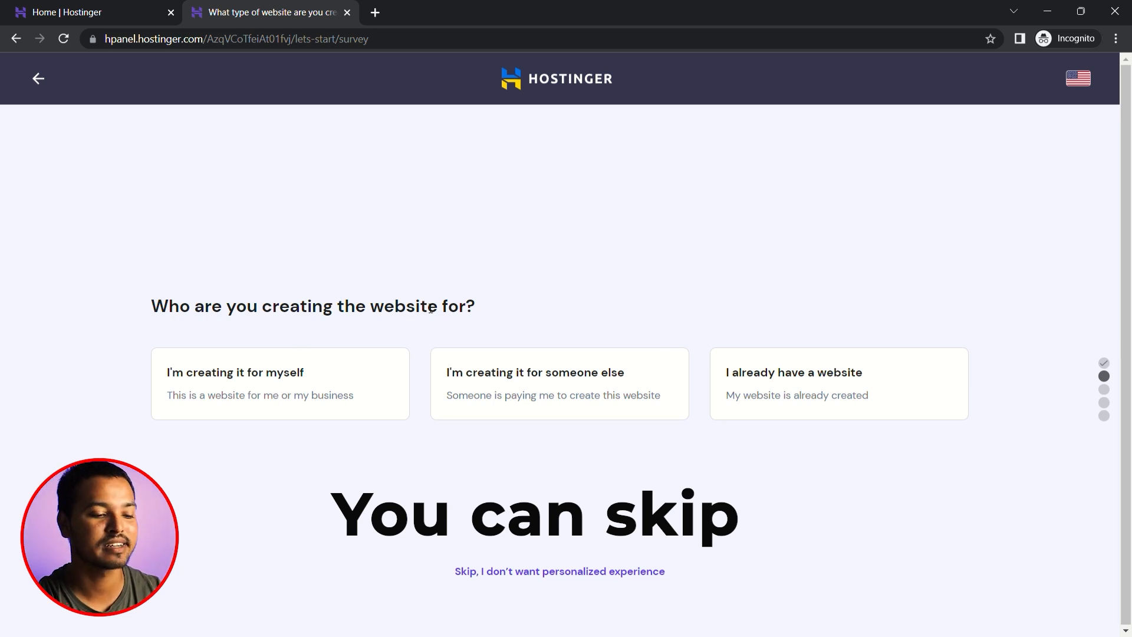
{"action": "left_click", "coordinate": [330, 394]}
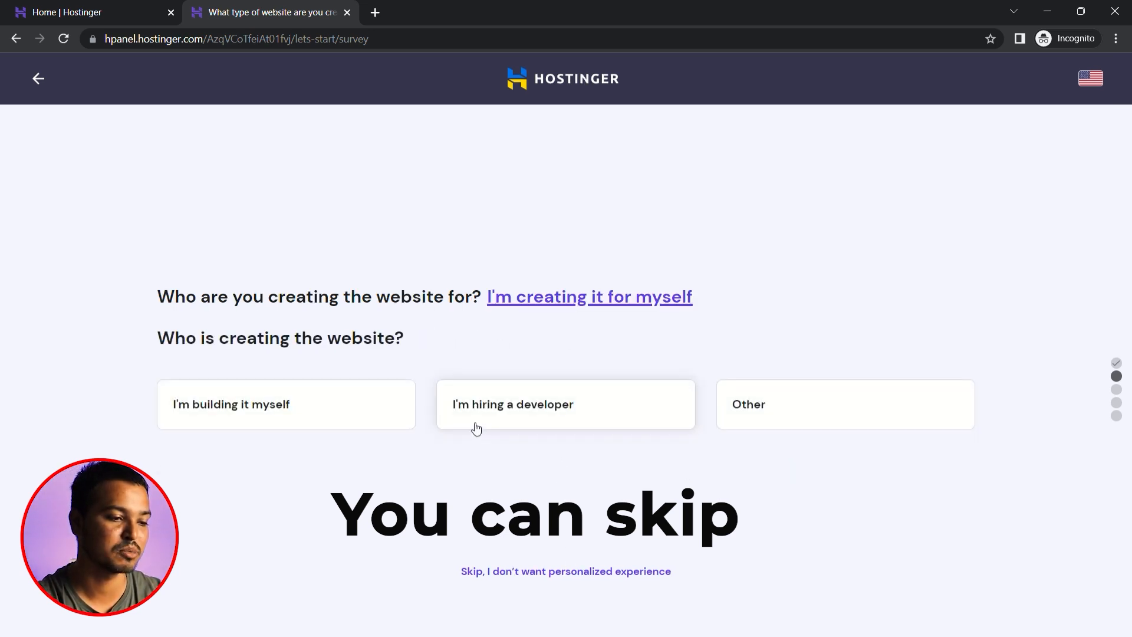
{"action": "left_click", "coordinate": [557, 569]}
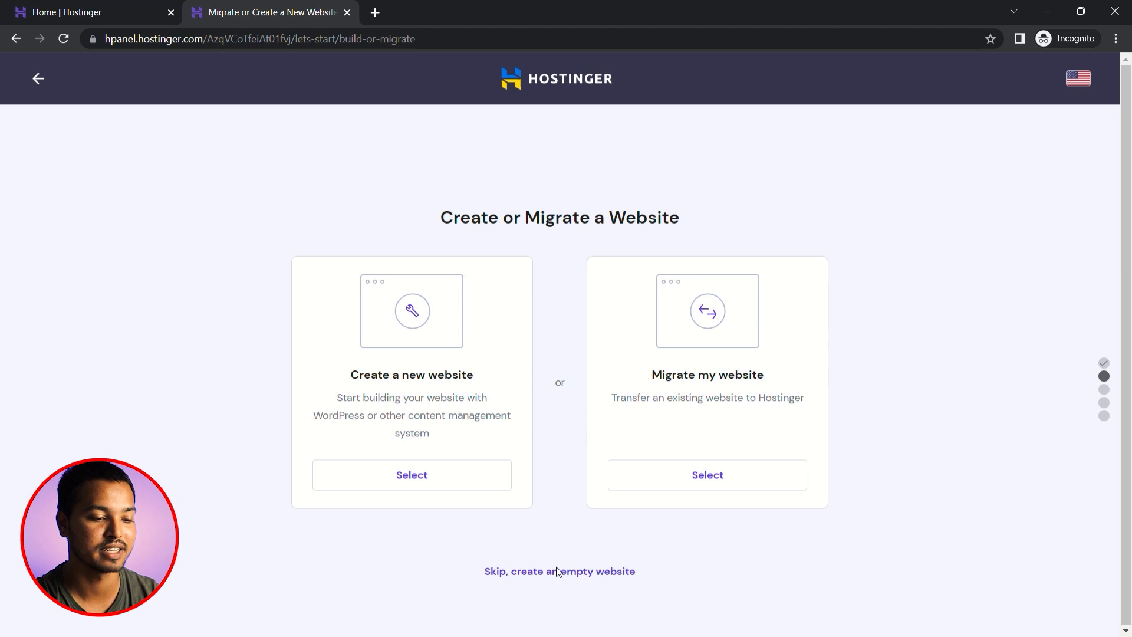
- Choose to create a new WordPress website and enter the administrator password for its login details
{"action": "left_click", "coordinate": [418, 481]}
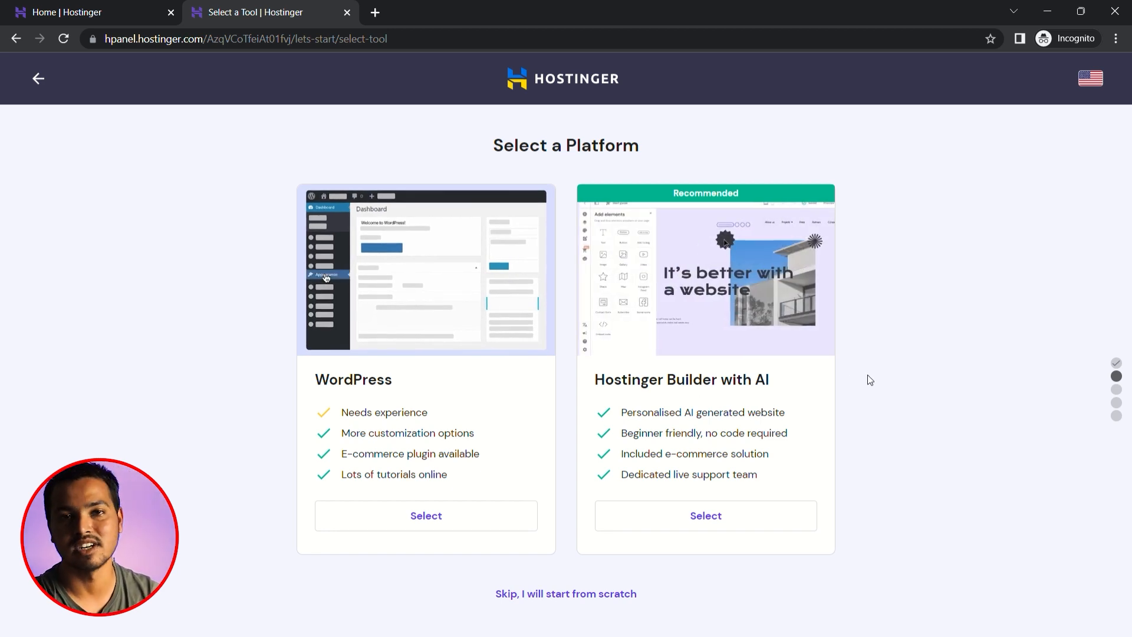
{"action": "left_click", "coordinate": [426, 522]}
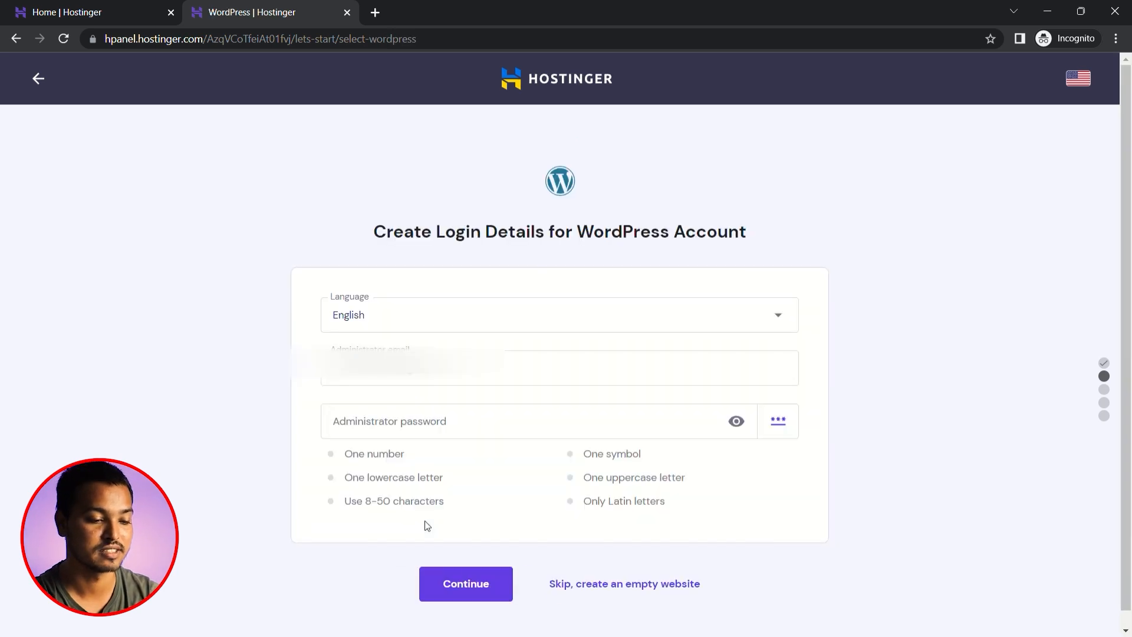
{"action": "left_click", "coordinate": [540, 424]}
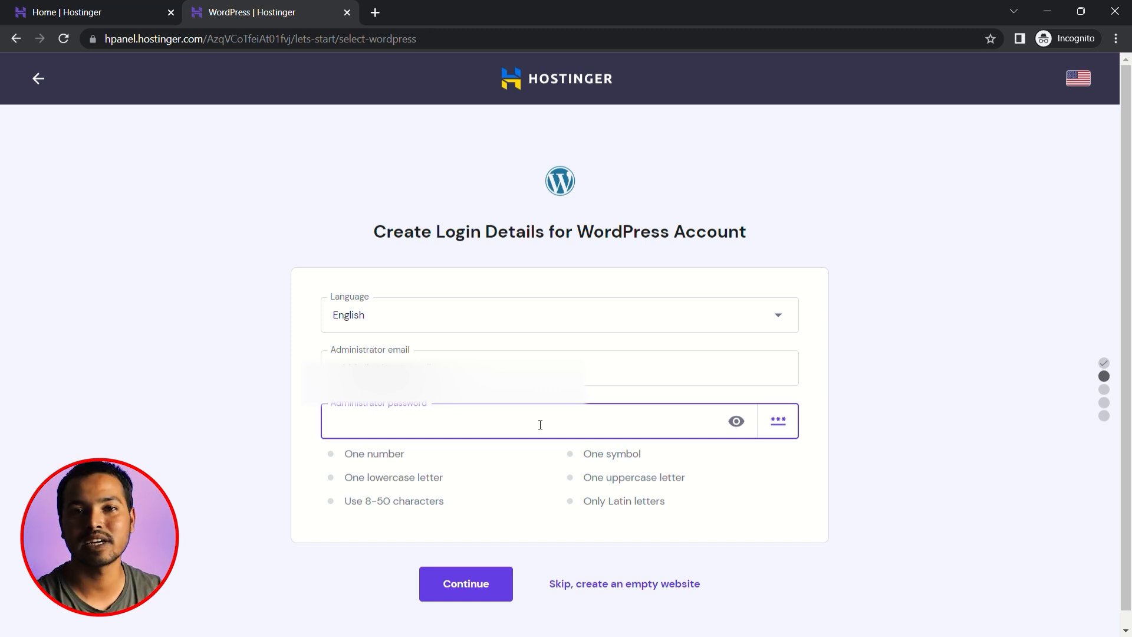
{"action": "left_click", "coordinate": [736, 421]}
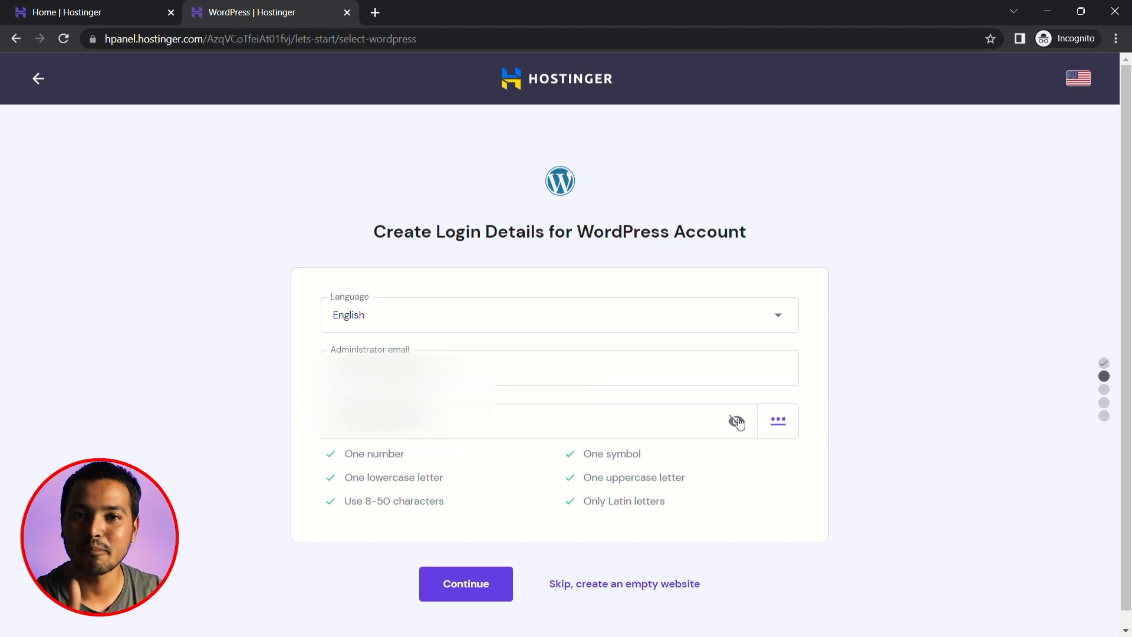
{"action": "left_click", "coordinate": [426, 422]}
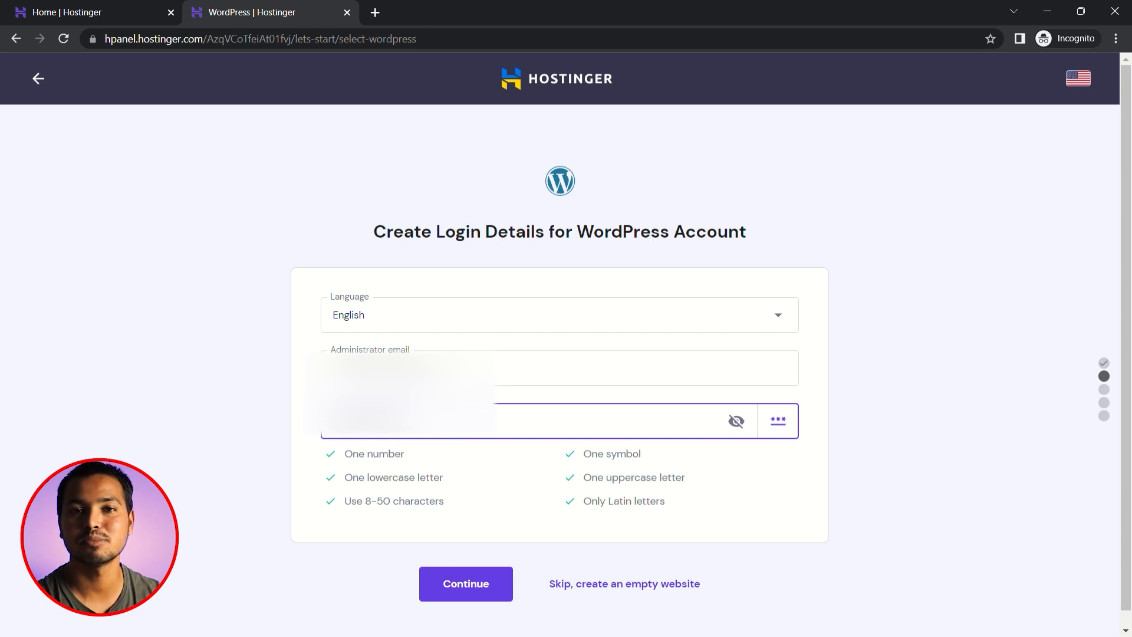
{"action": "left_click", "coordinate": [786, 475]}
{"action": "left_click", "coordinate": [737, 422]}
{"action": "left_click", "coordinate": [465, 583]}
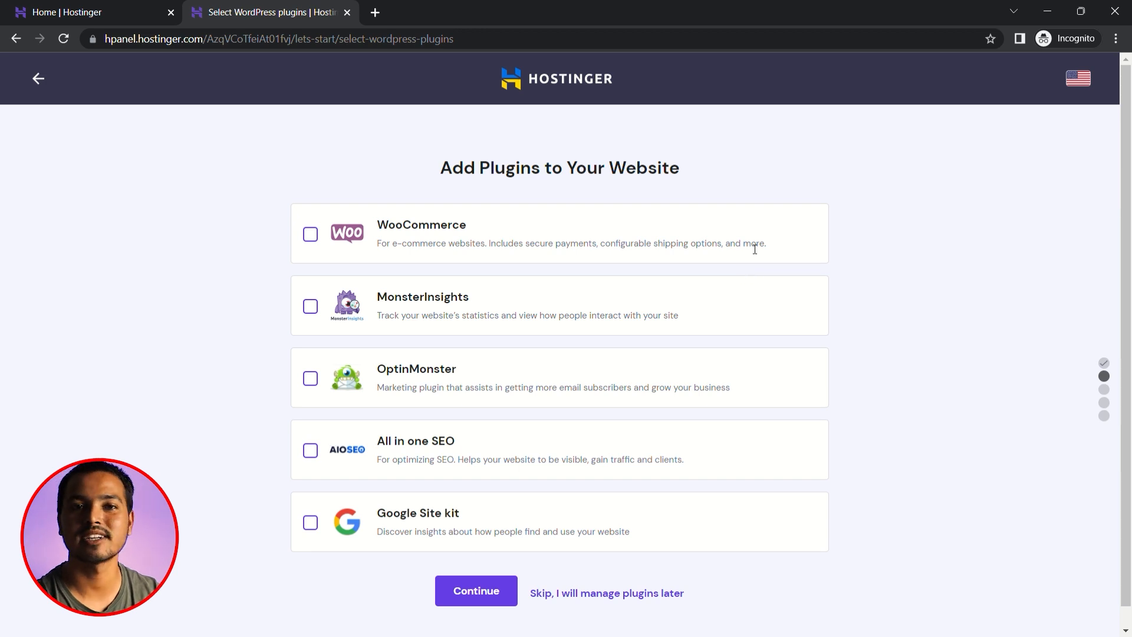
- Skip the optional plugins, website template and AI text creation for the WordPress website
{"action": "left_click", "coordinate": [566, 594]}
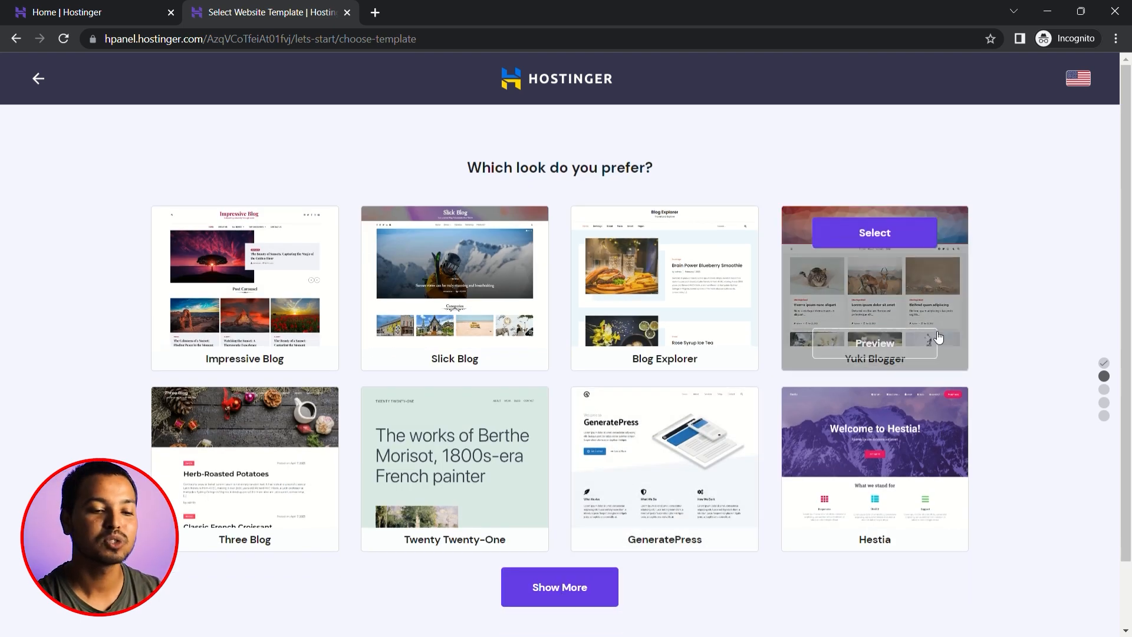
{"action": "scroll", "coordinate": [936, 351], "scroll_direction": "down", "scroll_amount": 1}
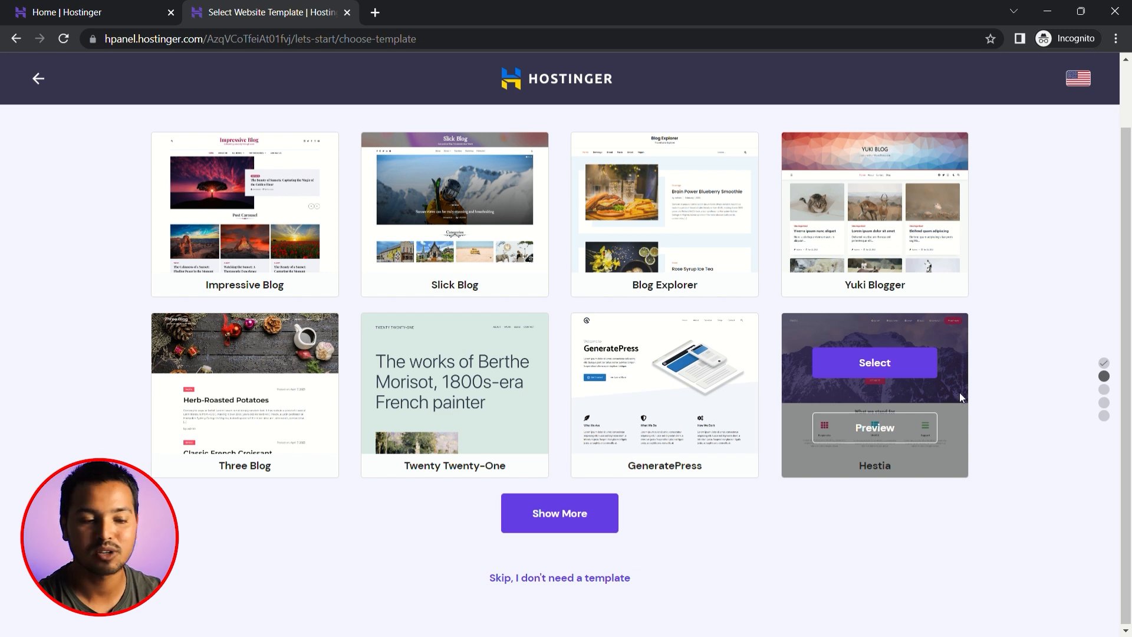
{"action": "scroll", "coordinate": [1027, 357], "scroll_direction": "up", "scroll_amount": 1}
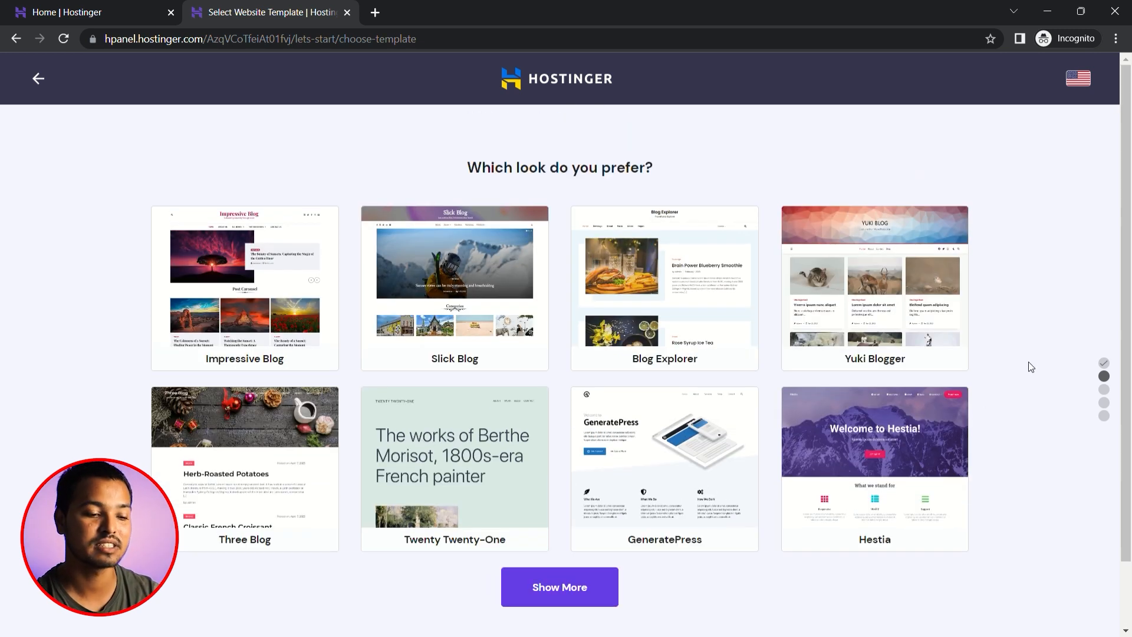
{"action": "scroll", "coordinate": [1029, 362], "scroll_direction": "down", "scroll_amount": 1}
{"action": "left_click", "coordinate": [565, 571]}
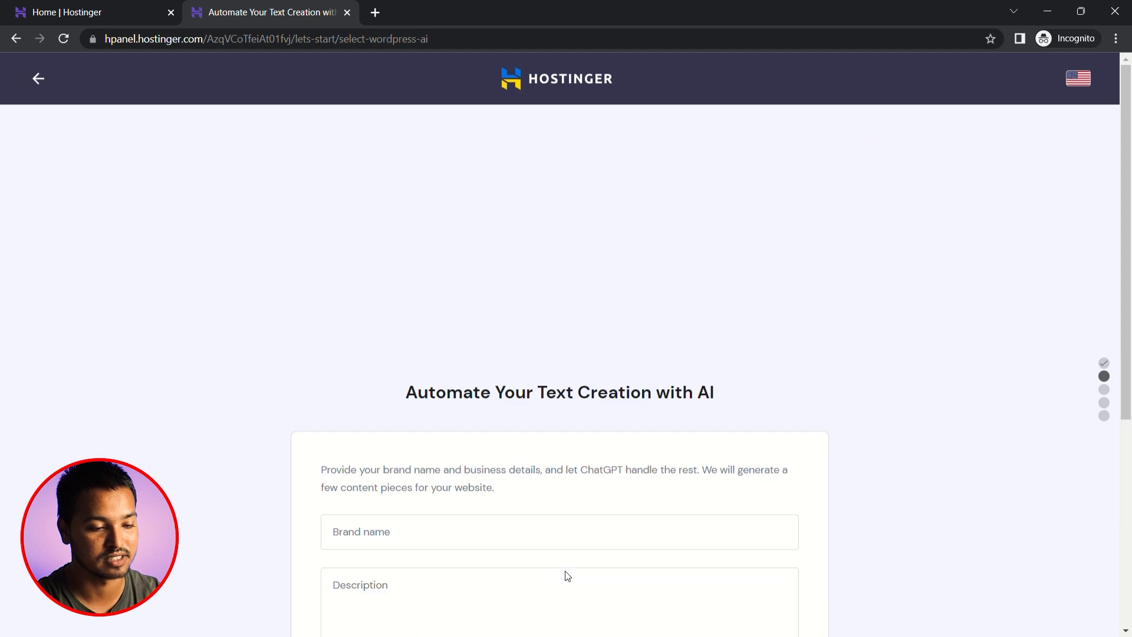
{"action": "scroll", "coordinate": [551, 431], "scroll_direction": "down", "scroll_amount": 1}
{"action": "left_click", "coordinate": [597, 566]}
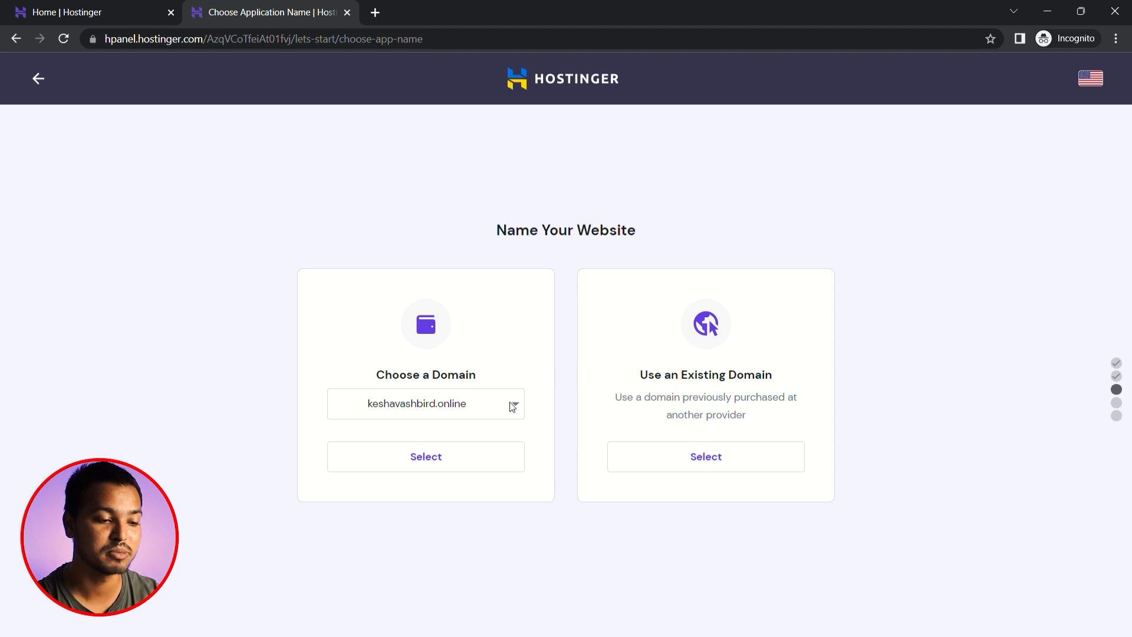
- Assign the registered .online domain to the website and finish the hosting setup
{"action": "left_click", "coordinate": [482, 410]}
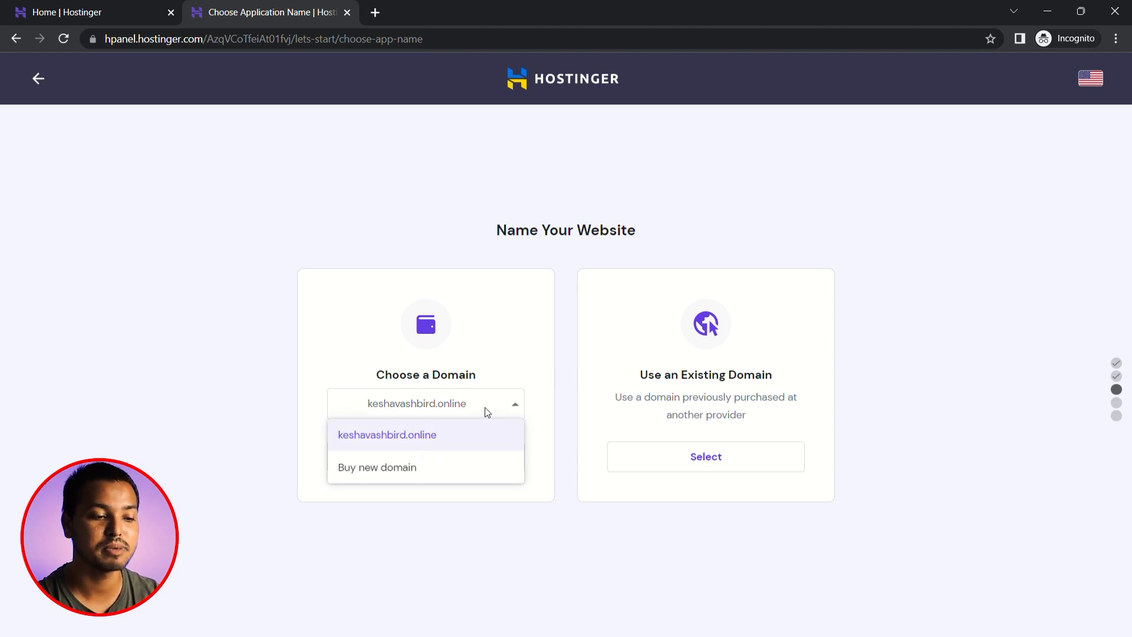
{"action": "left_click", "coordinate": [463, 445]}
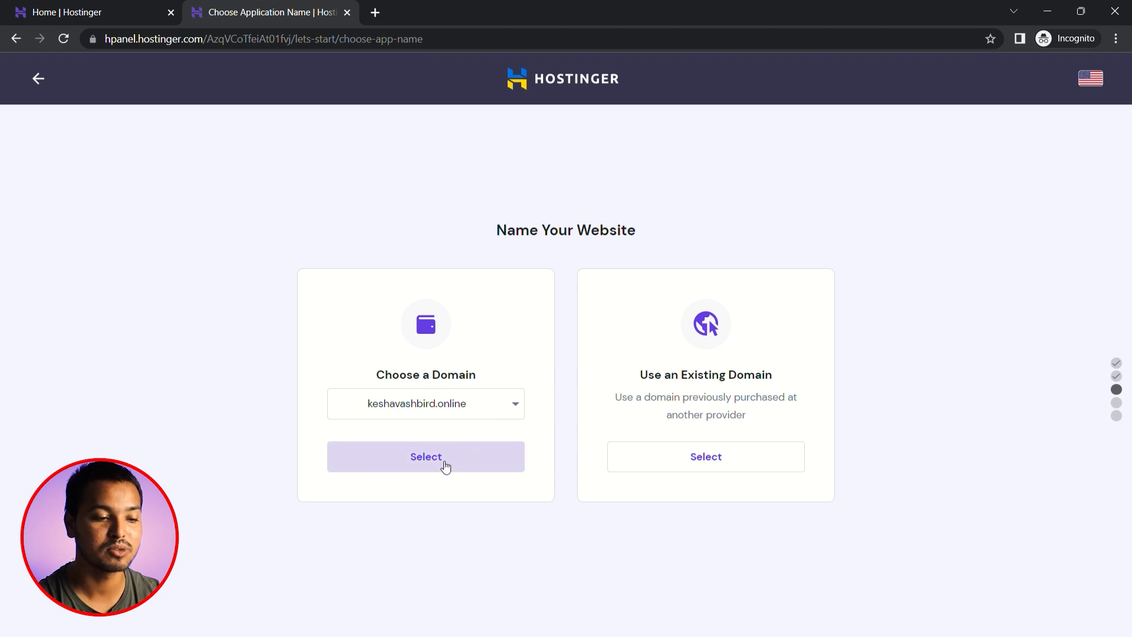
{"action": "left_click", "coordinate": [445, 467]}
{"action": "left_click", "coordinate": [561, 470]}
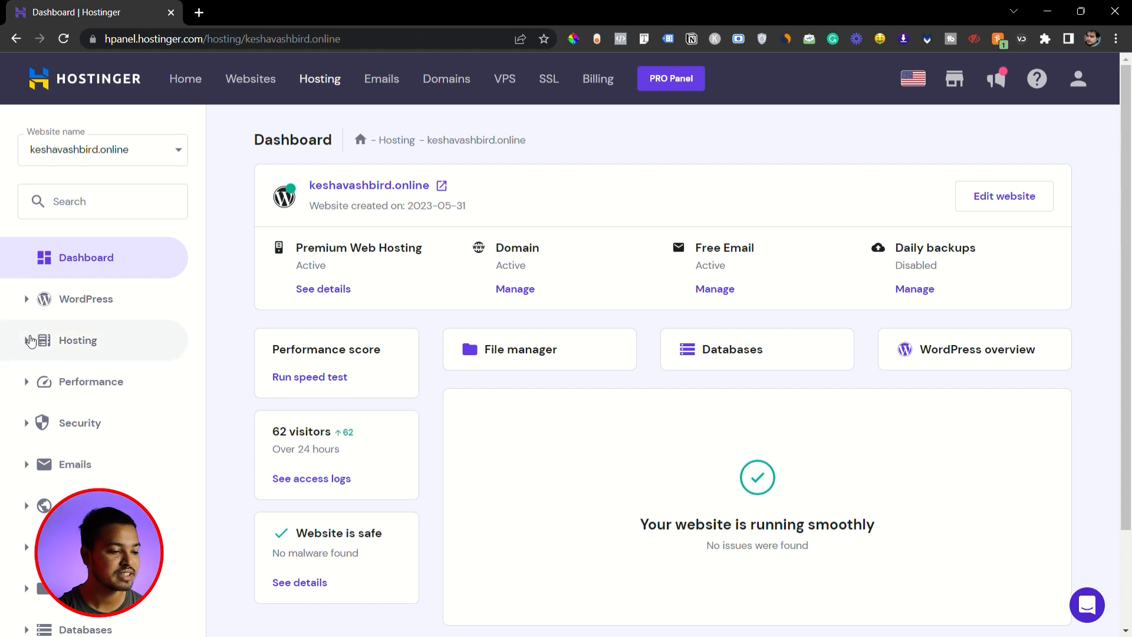
- Check the status of the website's SSL certificate in its security settings
{"action": "left_click", "coordinate": [27, 340]}
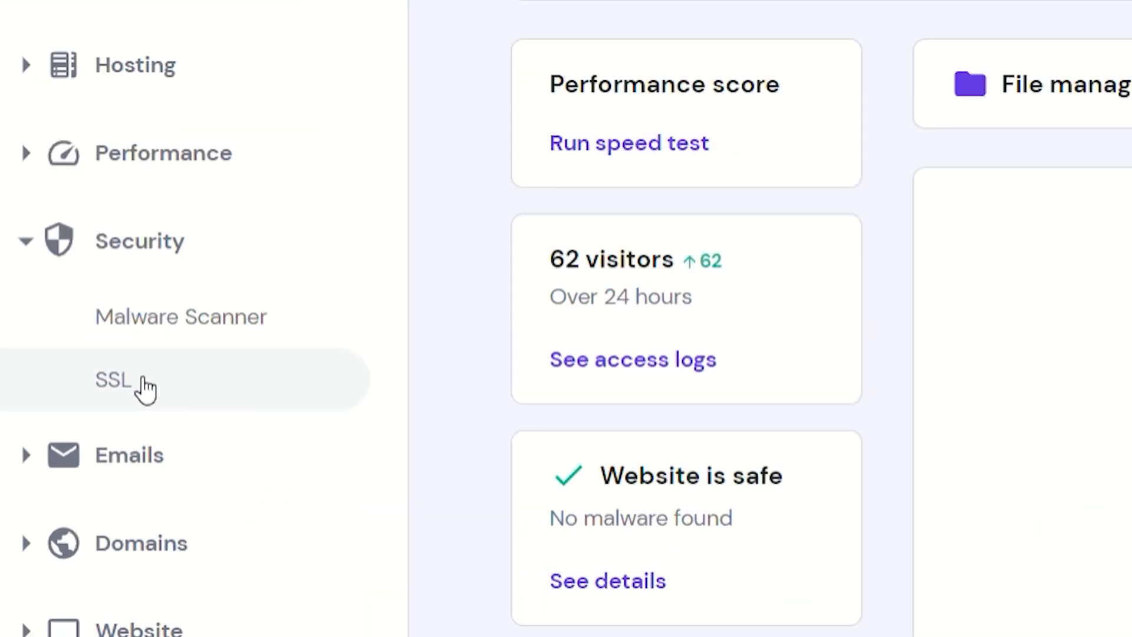
{"action": "left_click", "coordinate": [69, 490]}
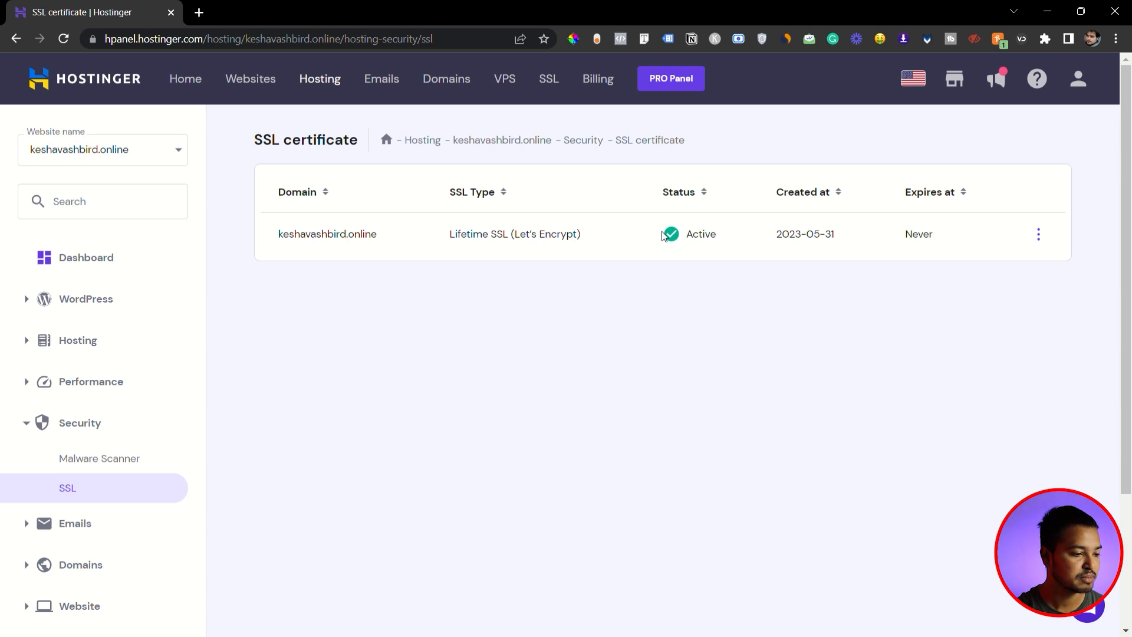
- Open the File Manager for this specific website's files and look at its public_html folder
{"action": "scroll", "coordinate": [96, 389], "scroll_direction": "down", "scroll_amount": 2}
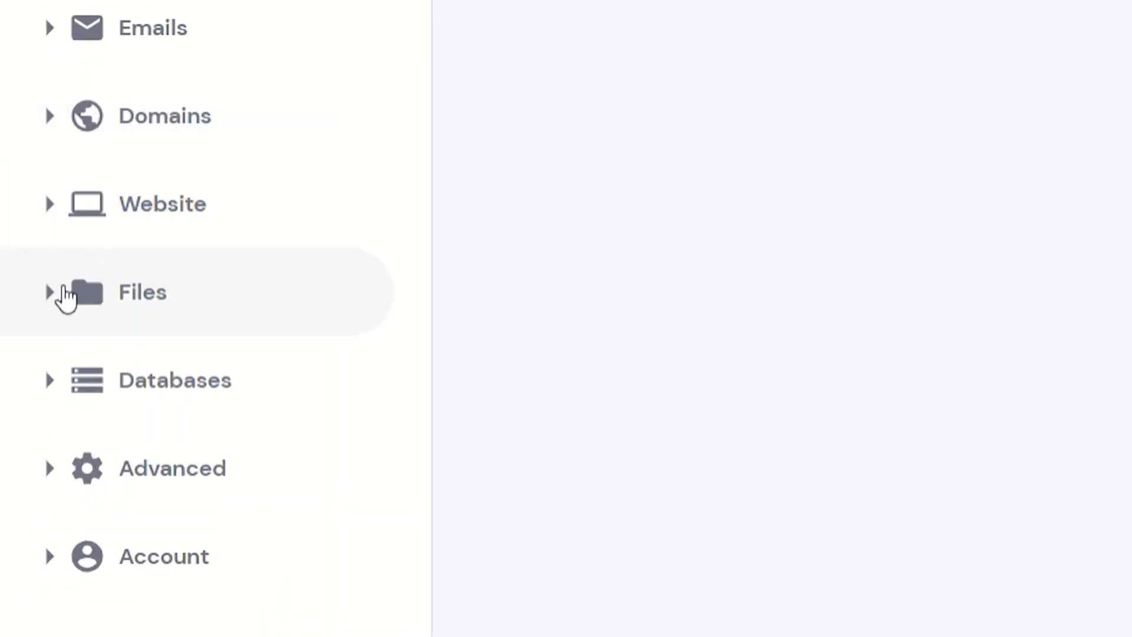
{"action": "left_click", "coordinate": [66, 298]}
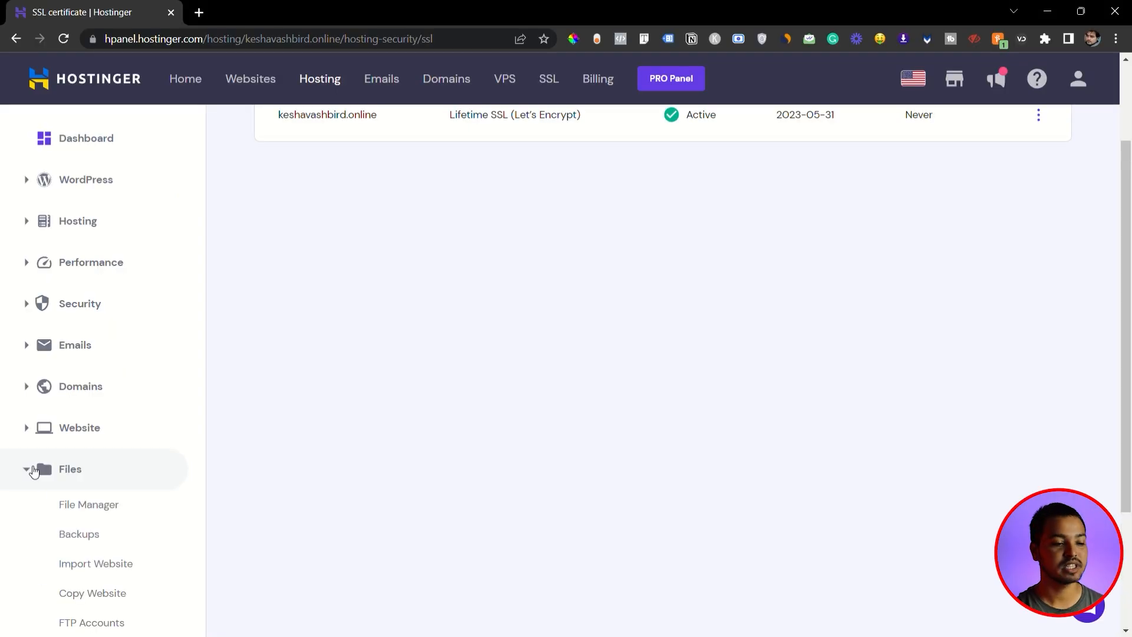
{"action": "scroll", "coordinate": [101, 485], "scroll_direction": "down", "scroll_amount": 2}
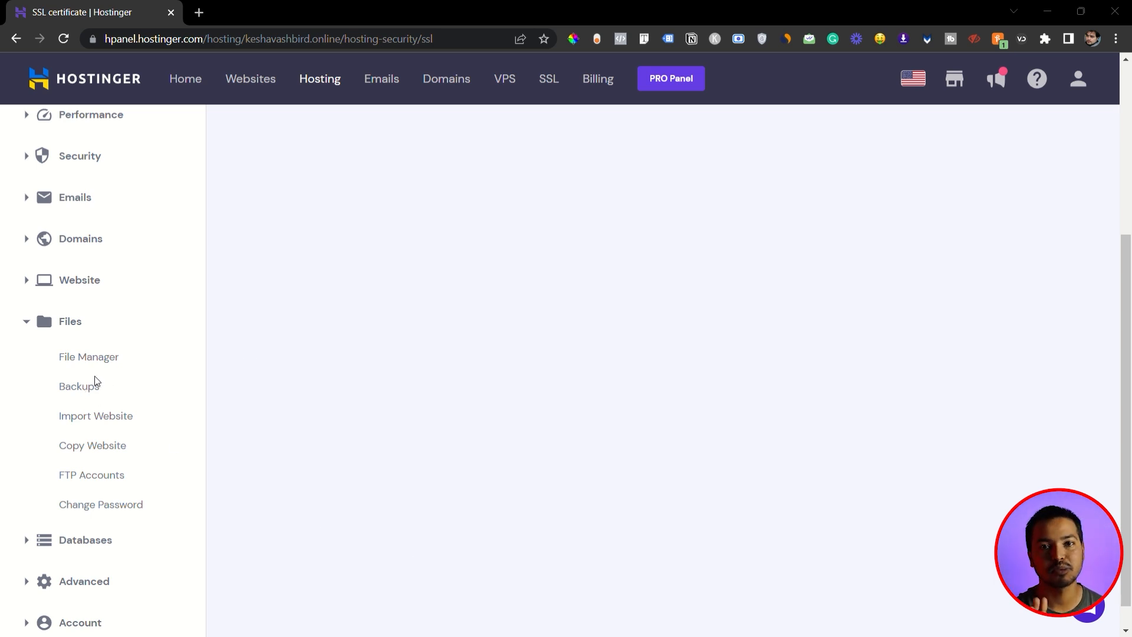
{"action": "scroll", "coordinate": [97, 389], "scroll_direction": "up", "scroll_amount": 1}
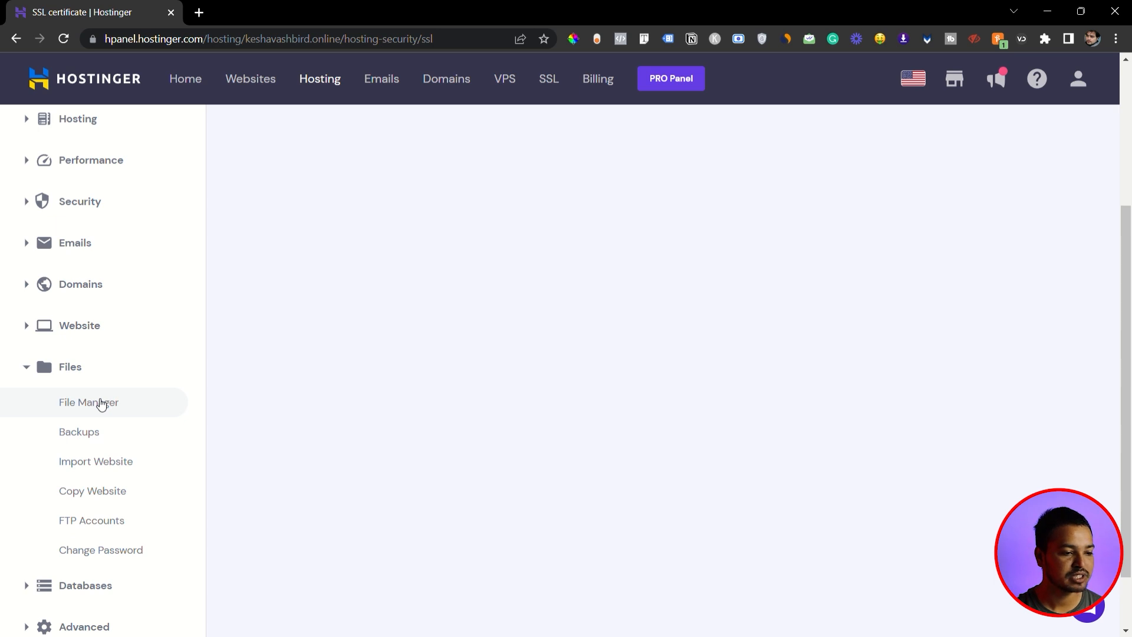
{"action": "left_click", "coordinate": [101, 404]}
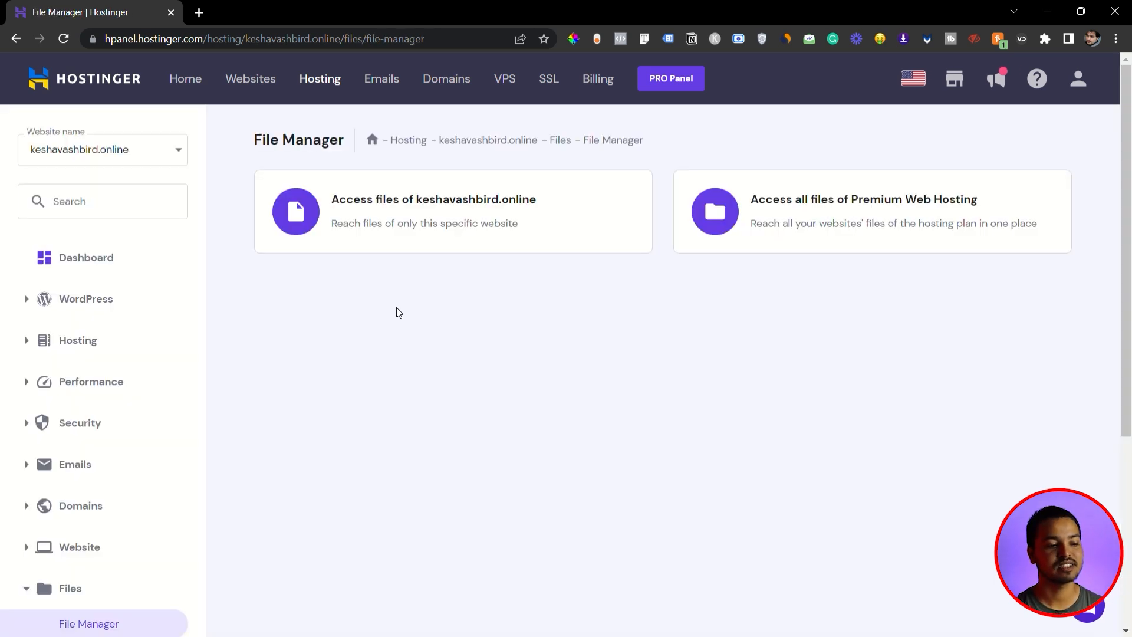
{"action": "left_click", "coordinate": [405, 214]}
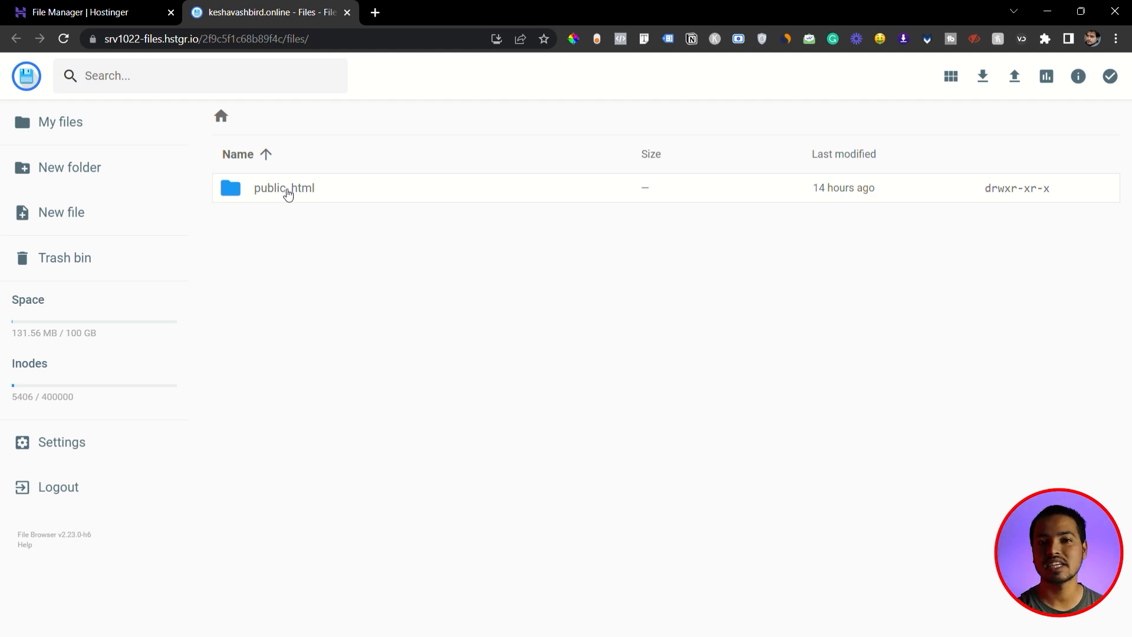
{"action": "double_click", "coordinate": [288, 189]}
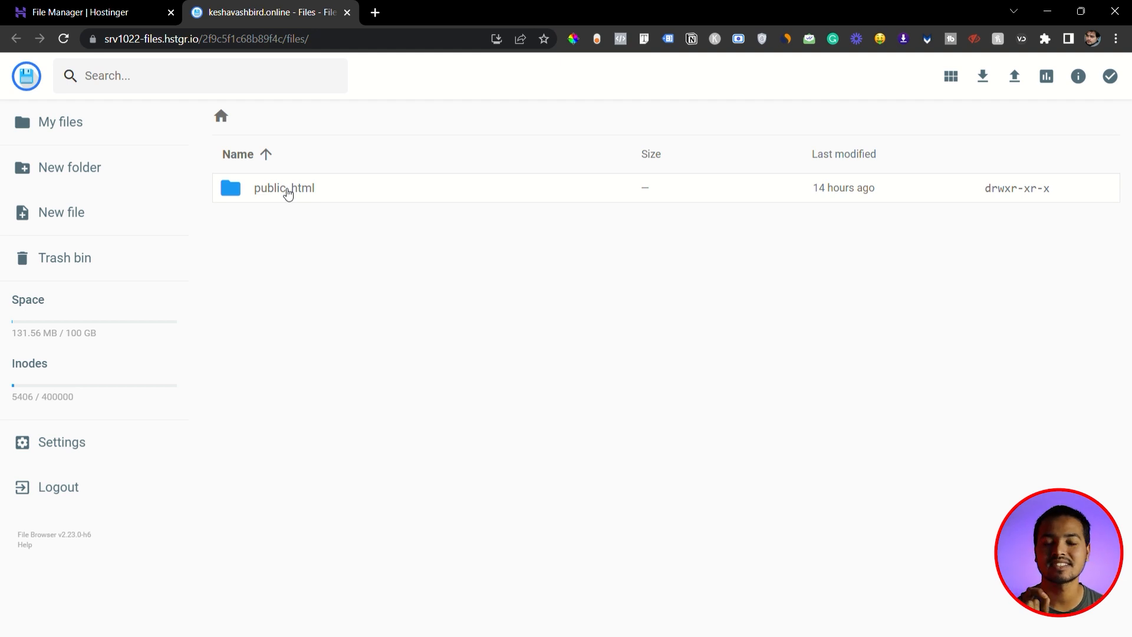
- Return to the hosting panel, manage the domain's email service, and select the Hostinger Free email plan
{"action": "left_click", "coordinate": [71, 10]}
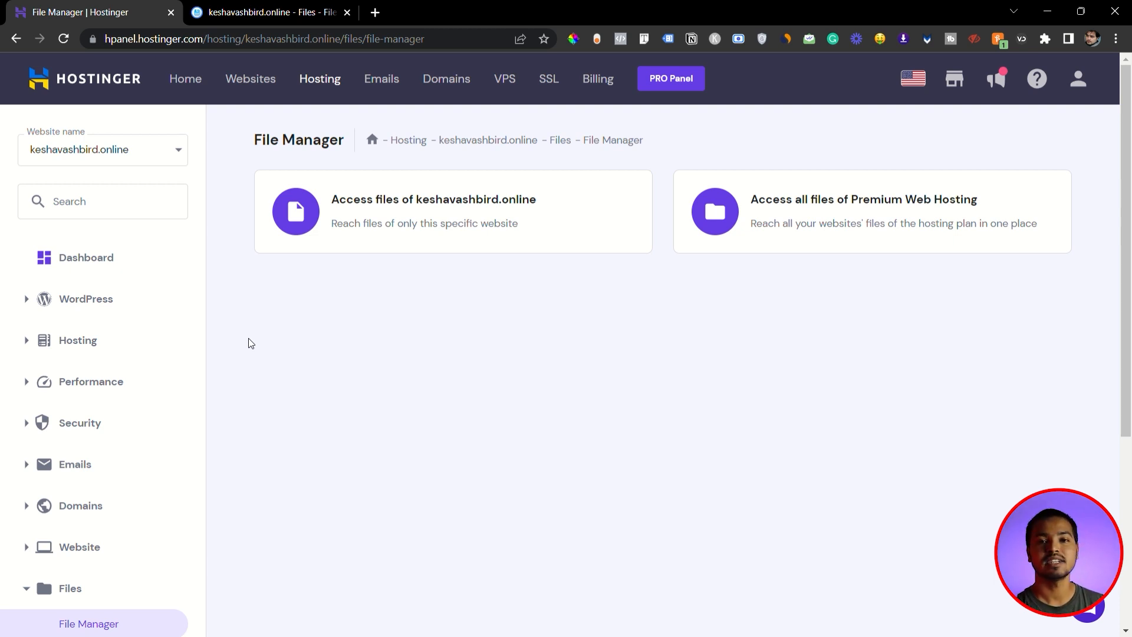
{"action": "left_click", "coordinate": [72, 465]}
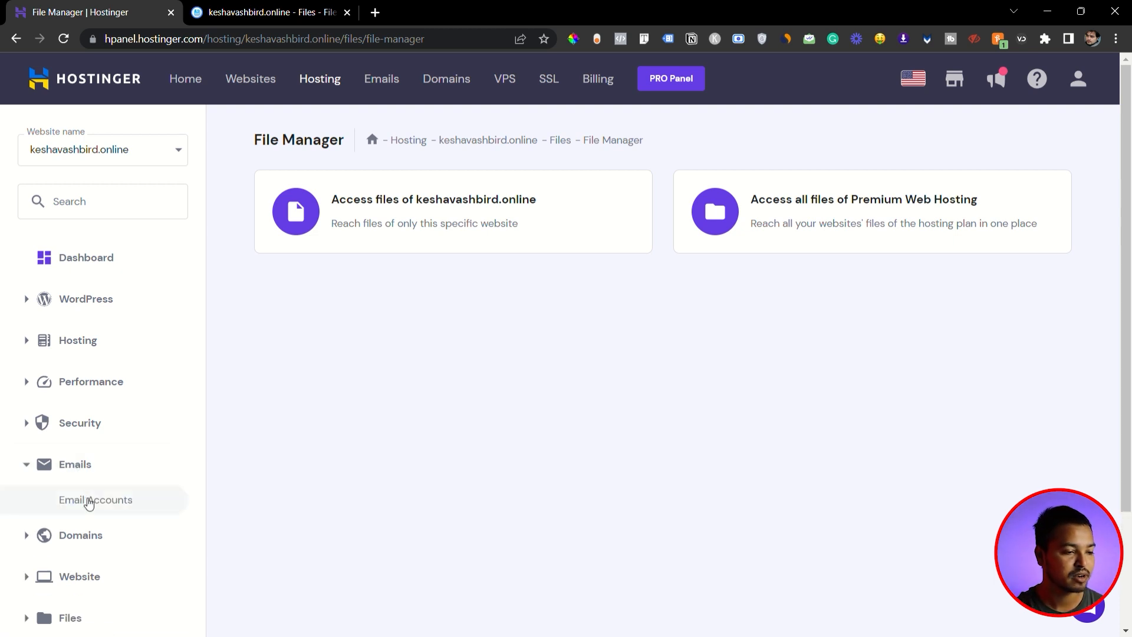
{"action": "left_click", "coordinate": [87, 501]}
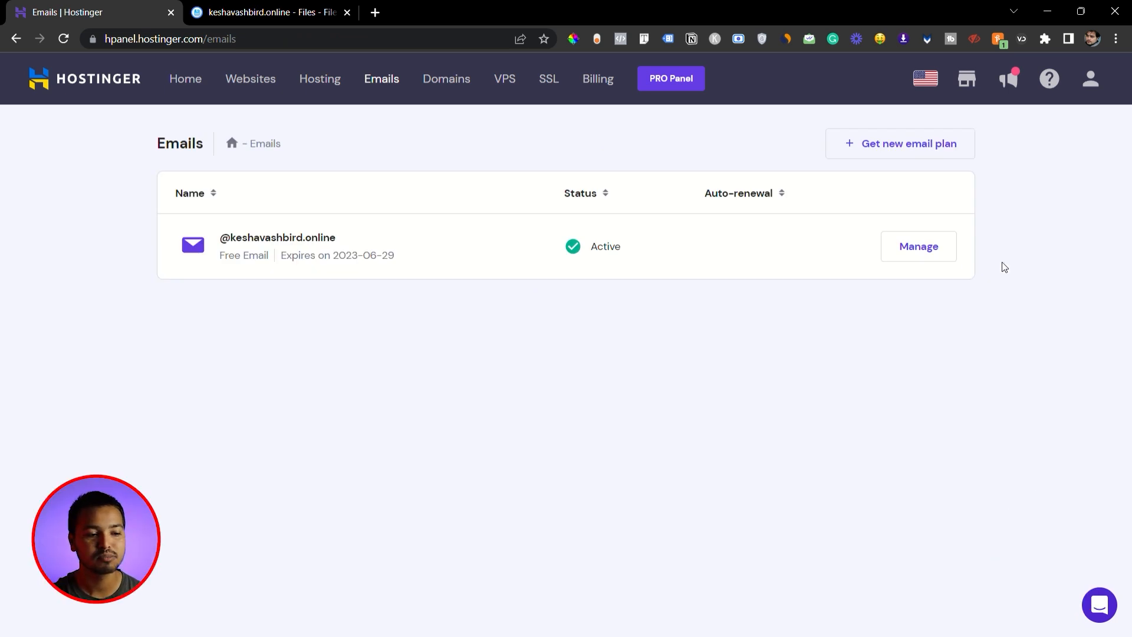
{"action": "left_click", "coordinate": [931, 246]}
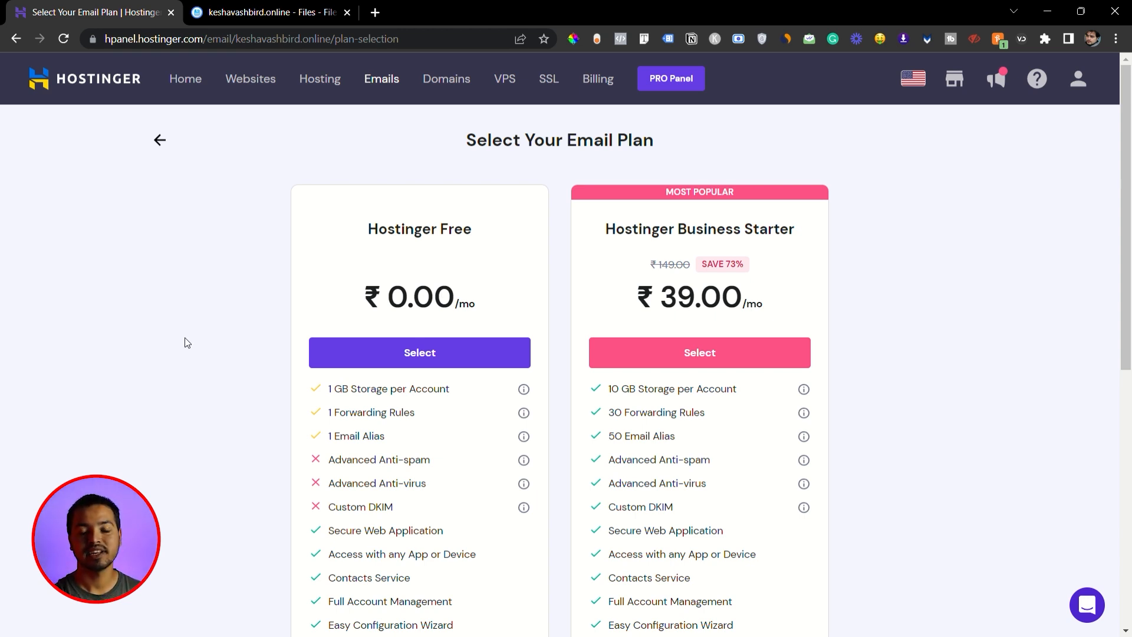
{"action": "left_click", "coordinate": [427, 357]}
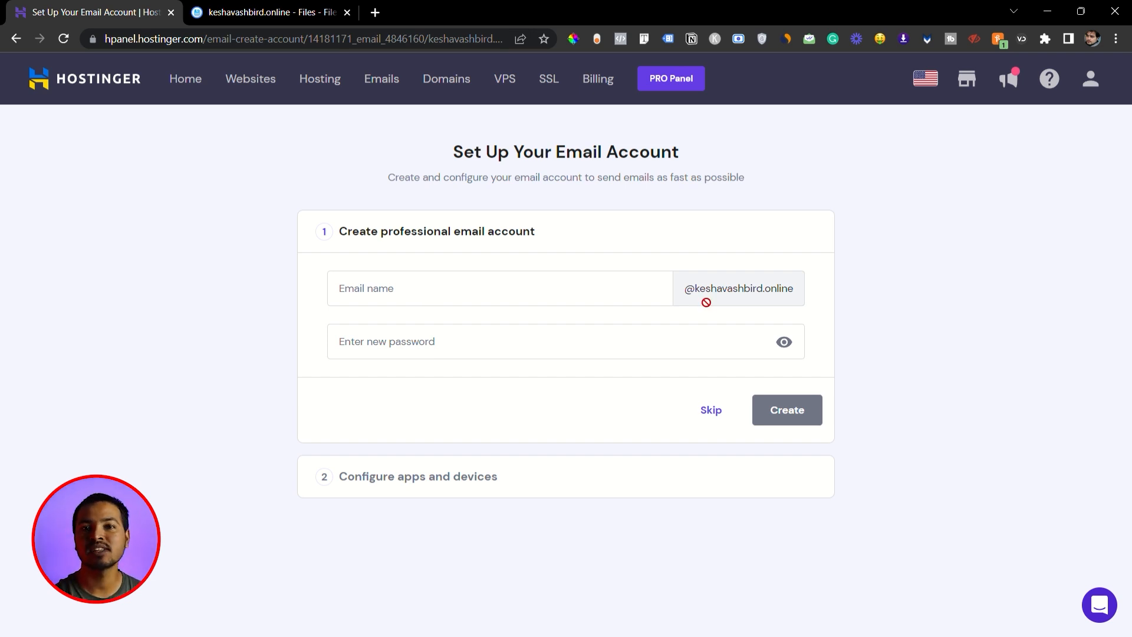
- Create the domain's email account with the name "contact" and a new account password, and complete the email setup
{"action": "left_click", "coordinate": [478, 281]}
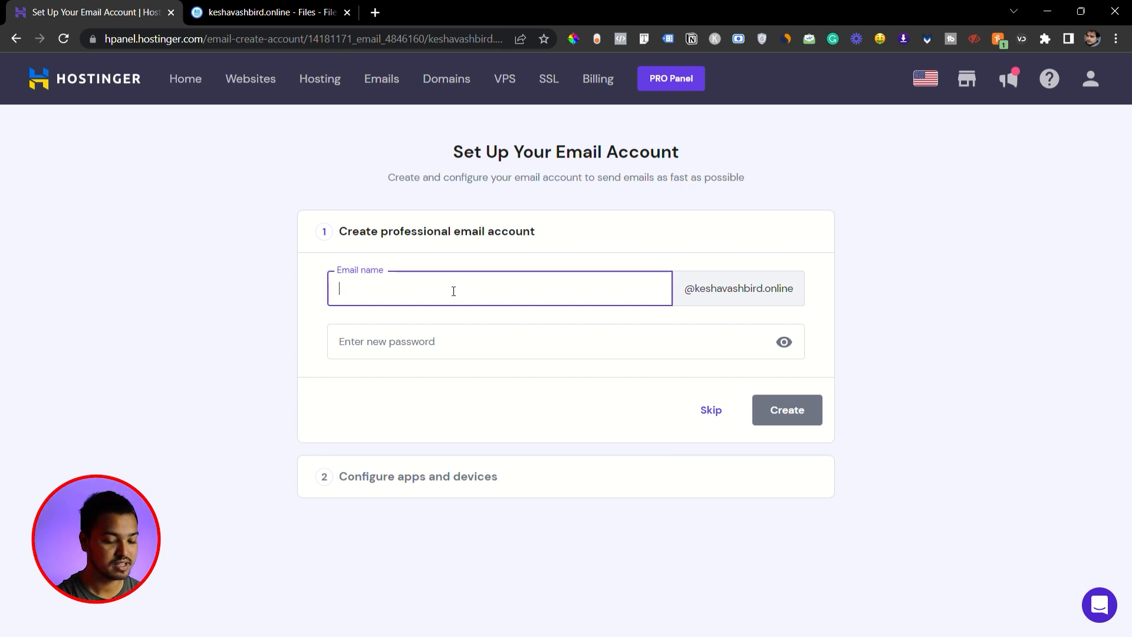
{"action": "type", "text": "co"}
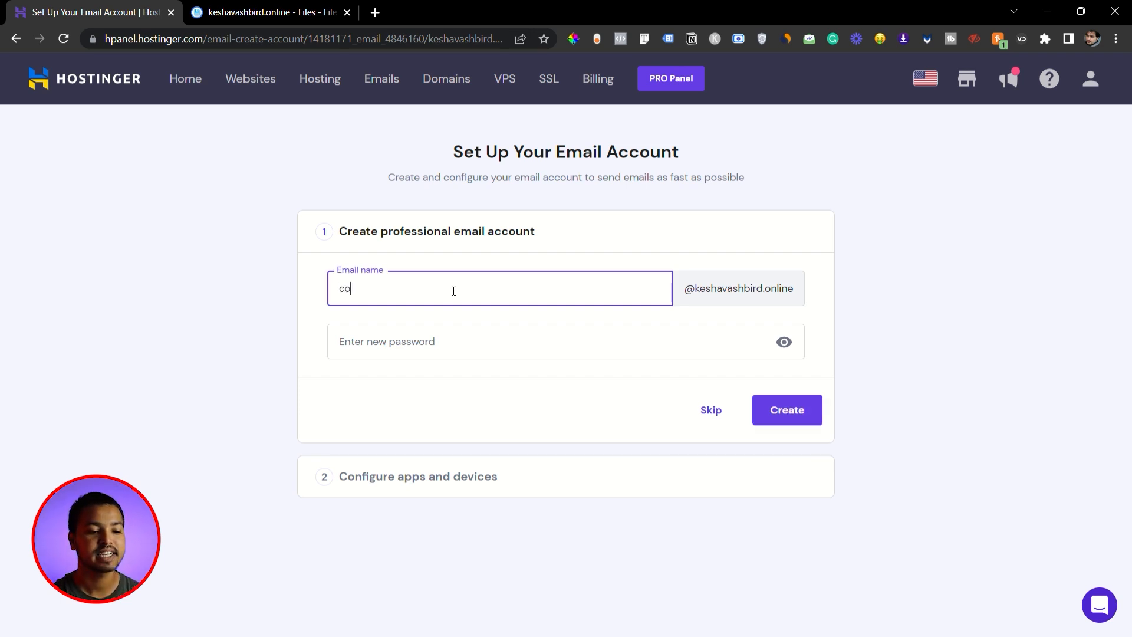
{"action": "type", "text": "ntact"}
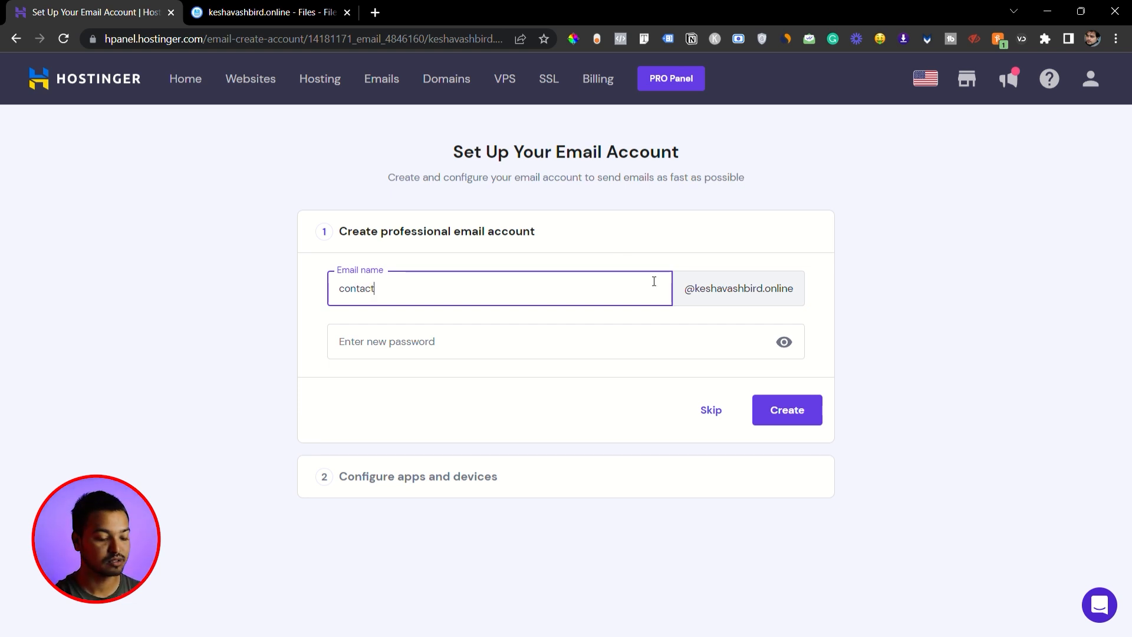
{"action": "left_click", "coordinate": [488, 344]}
{"action": "type", "text": "•••••••••••"}
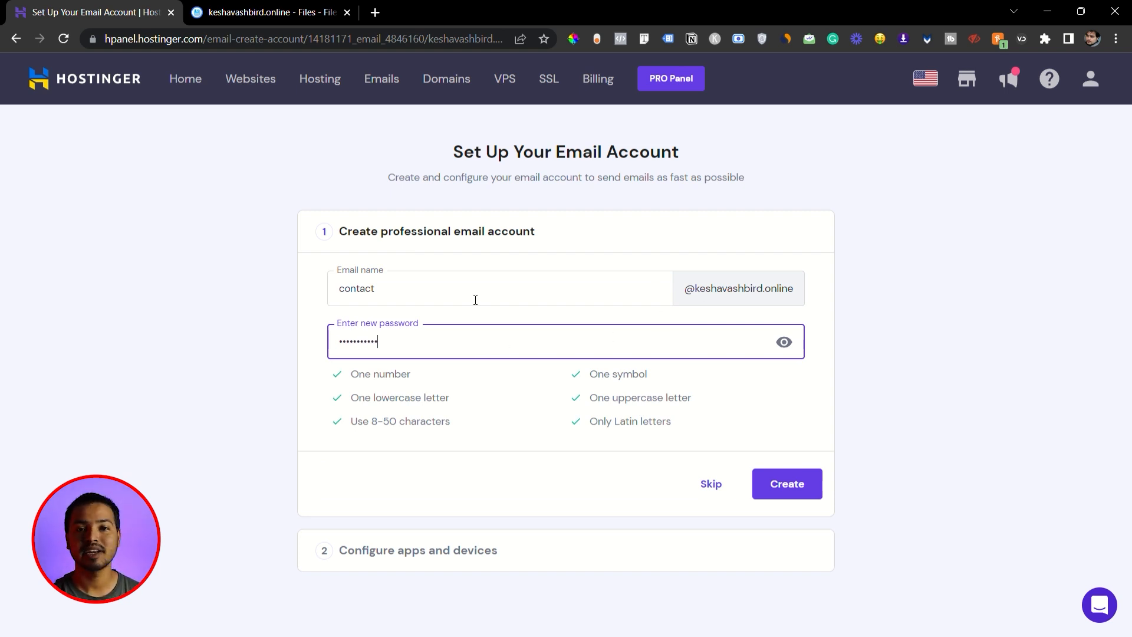
{"action": "left_click", "coordinate": [791, 486]}
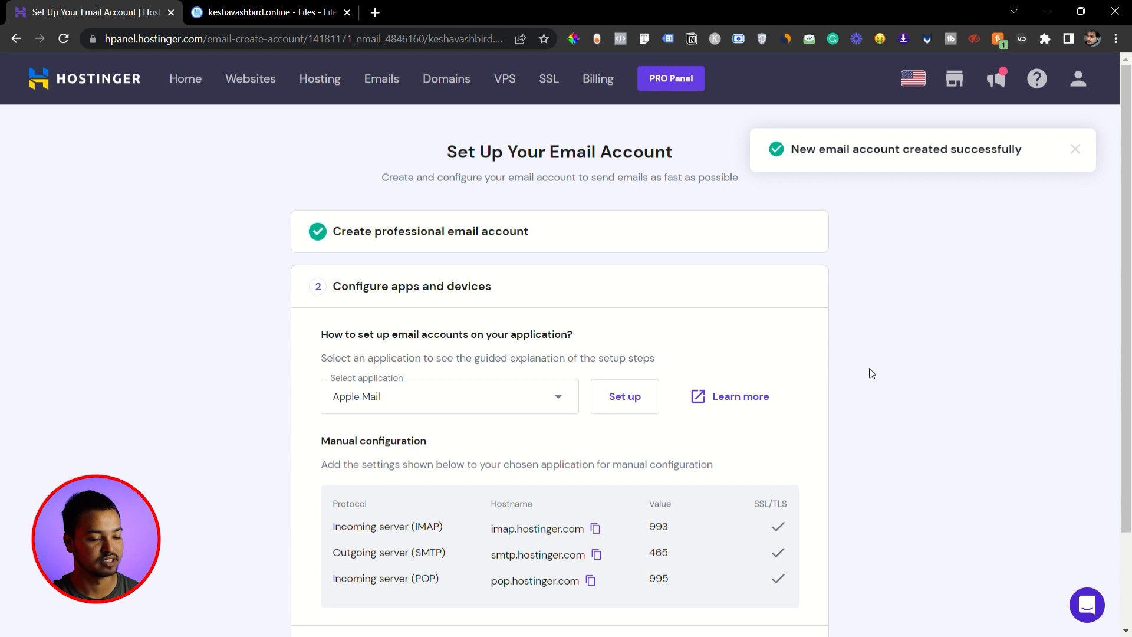
{"action": "scroll", "coordinate": [938, 405], "scroll_direction": "down", "scroll_amount": 2}
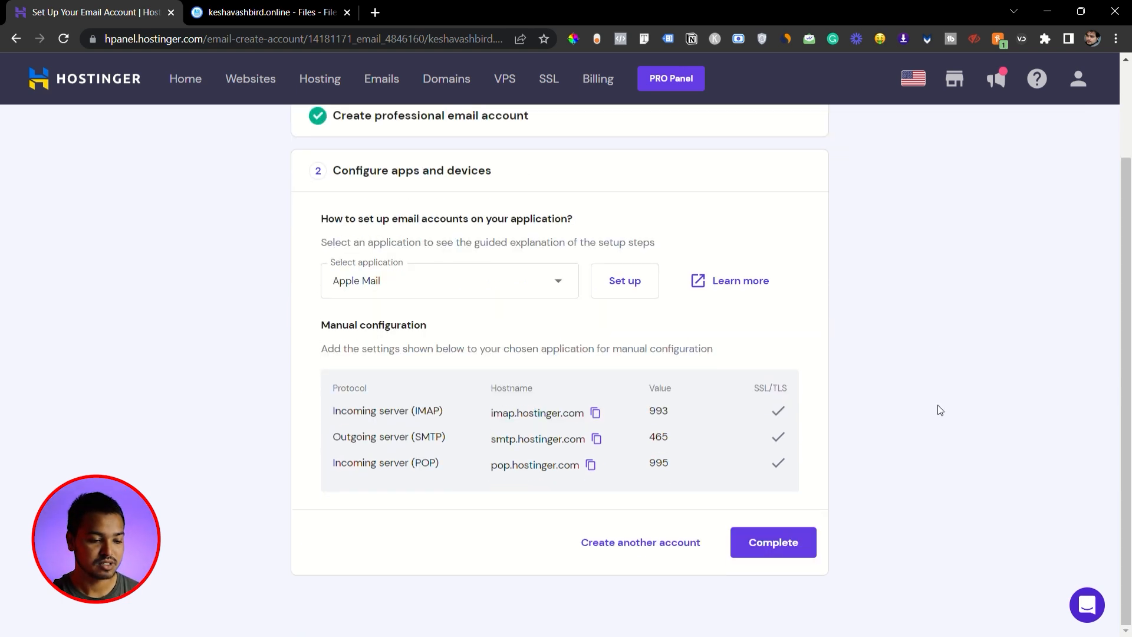
{"action": "left_click", "coordinate": [774, 544]}
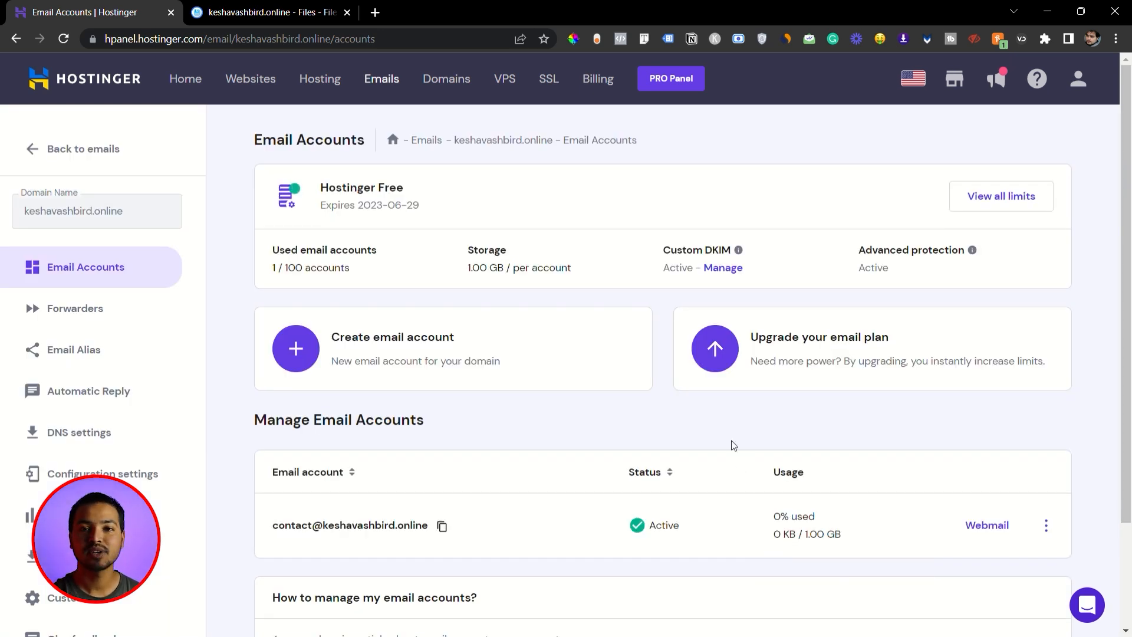
- Open webmail for the new contact email account and log in with the account password
{"action": "scroll", "coordinate": [733, 445], "scroll_direction": "down", "scroll_amount": 3}
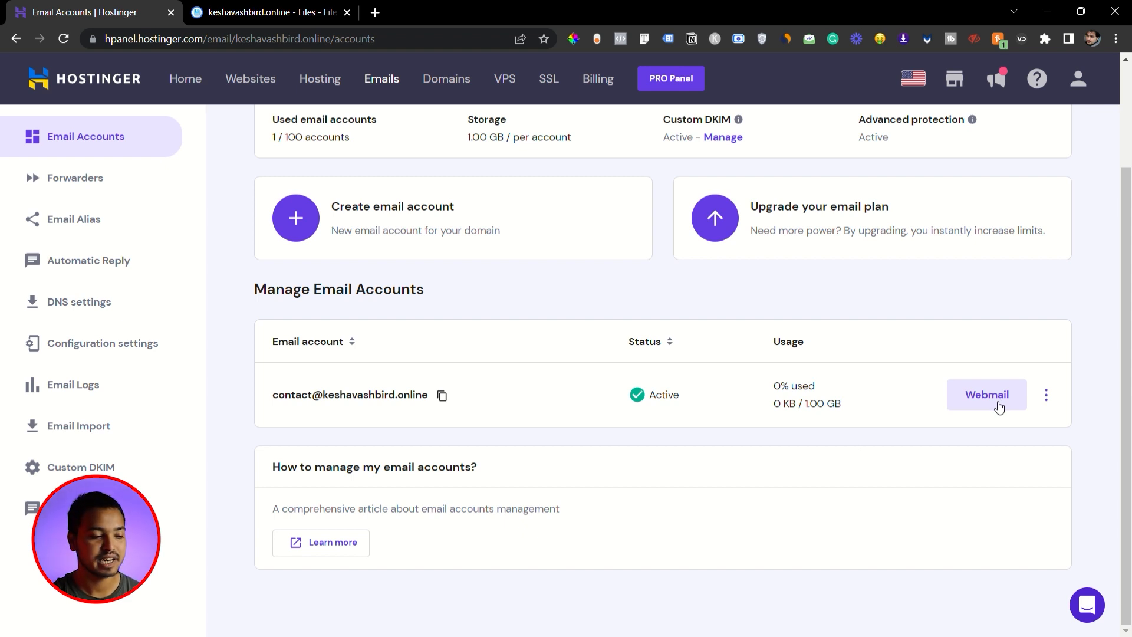
{"action": "mouse_move", "coordinate": [842, 417]}
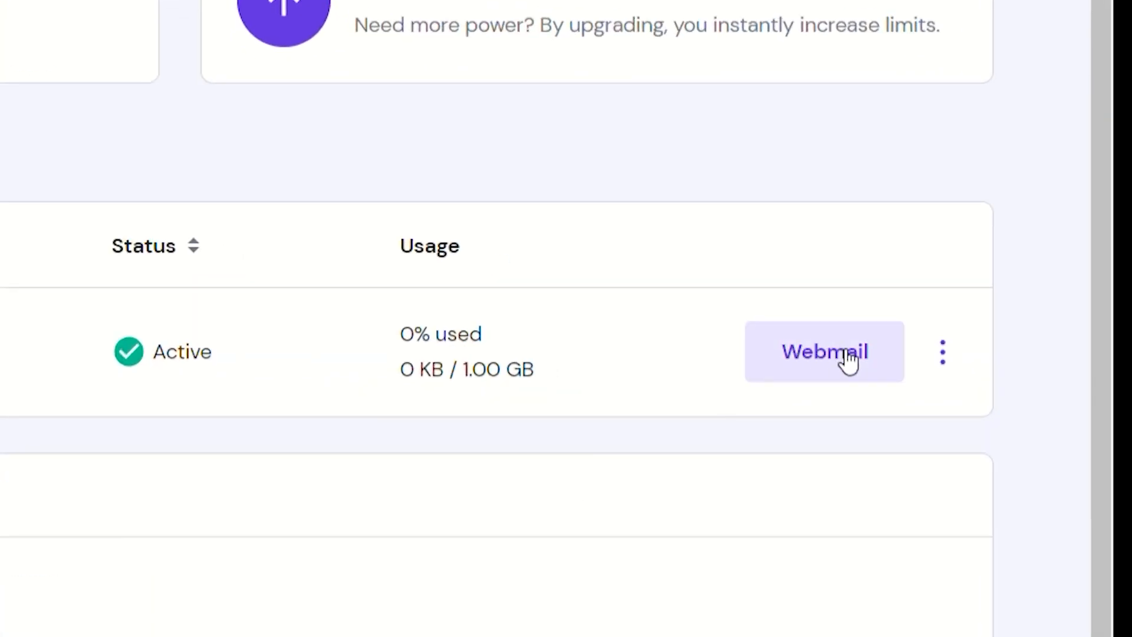
{"action": "left_click", "coordinate": [848, 360]}
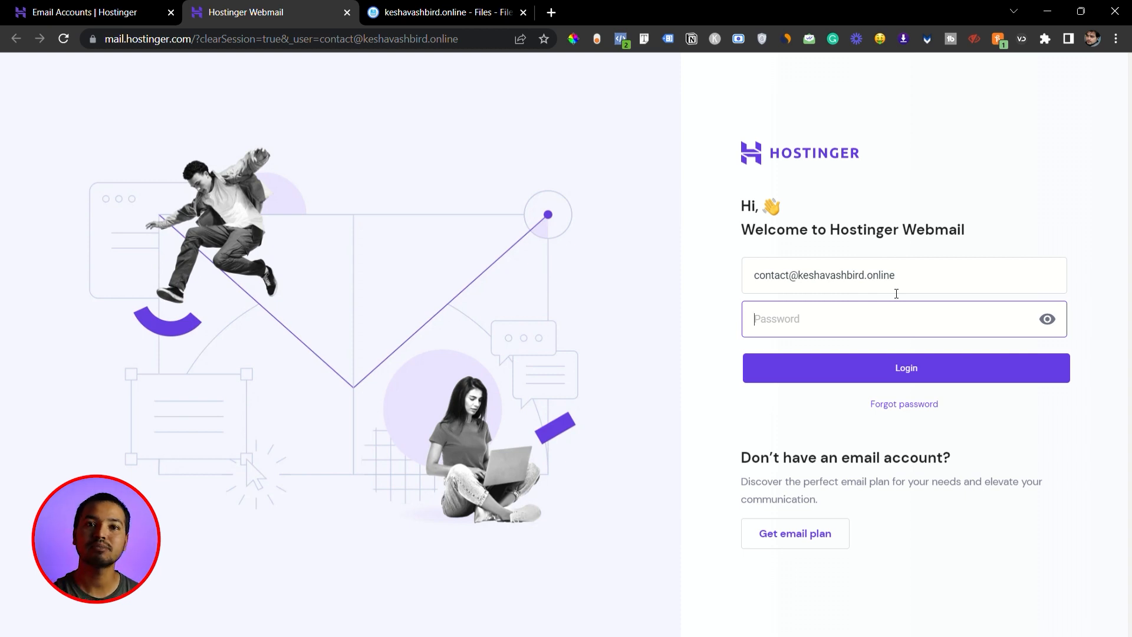
{"action": "type", "text": "••••••"}
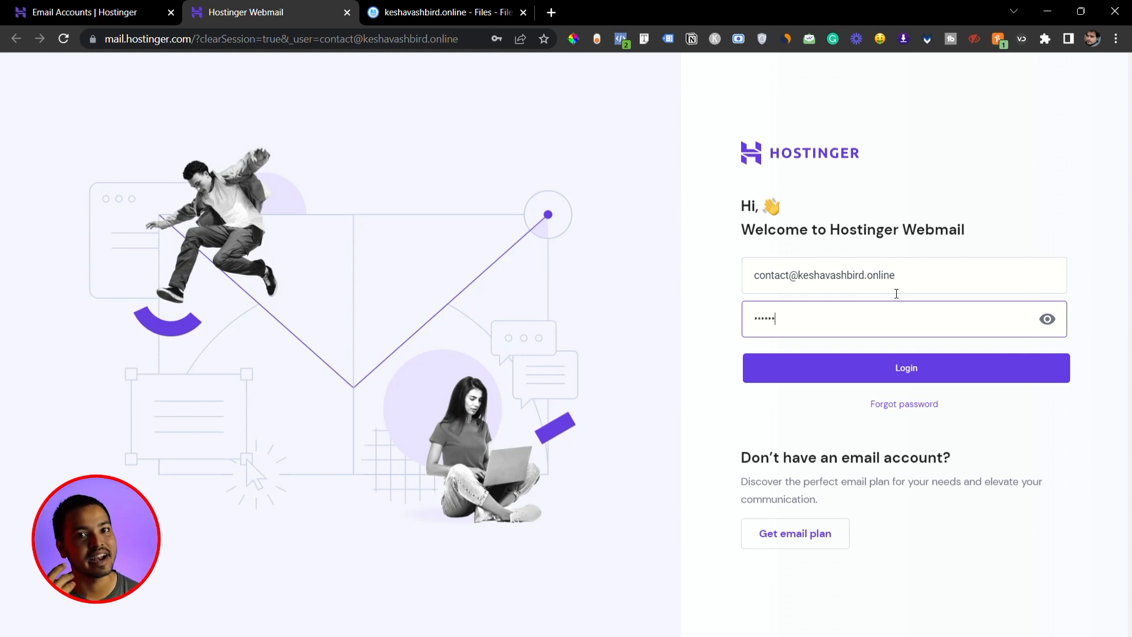
{"action": "type", "text": "•••••"}
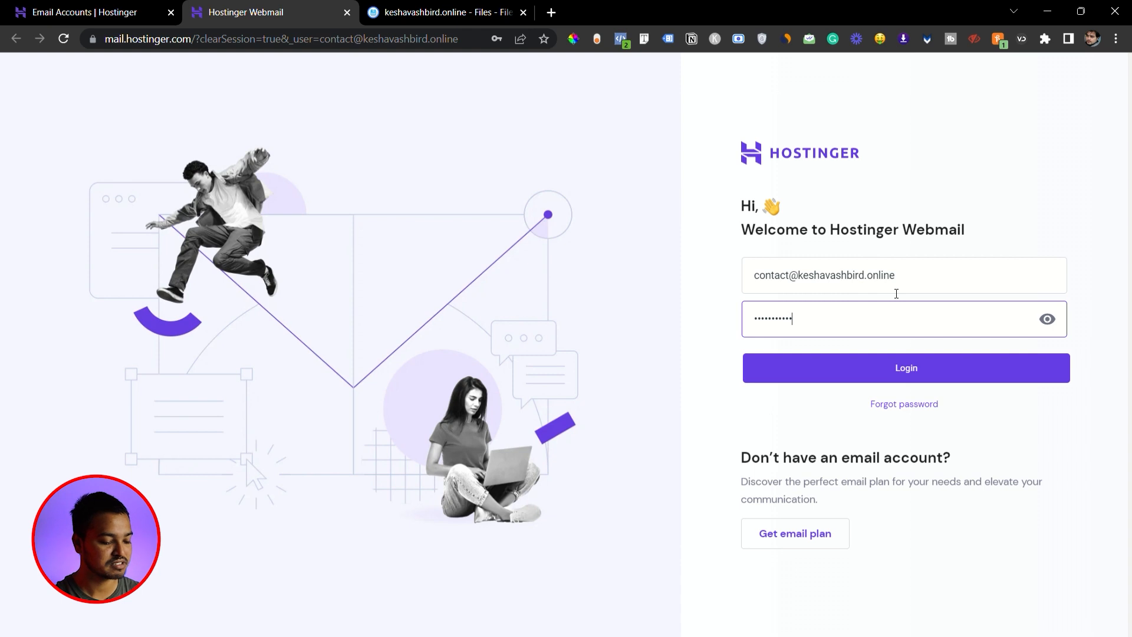
{"action": "left_click", "coordinate": [900, 368]}
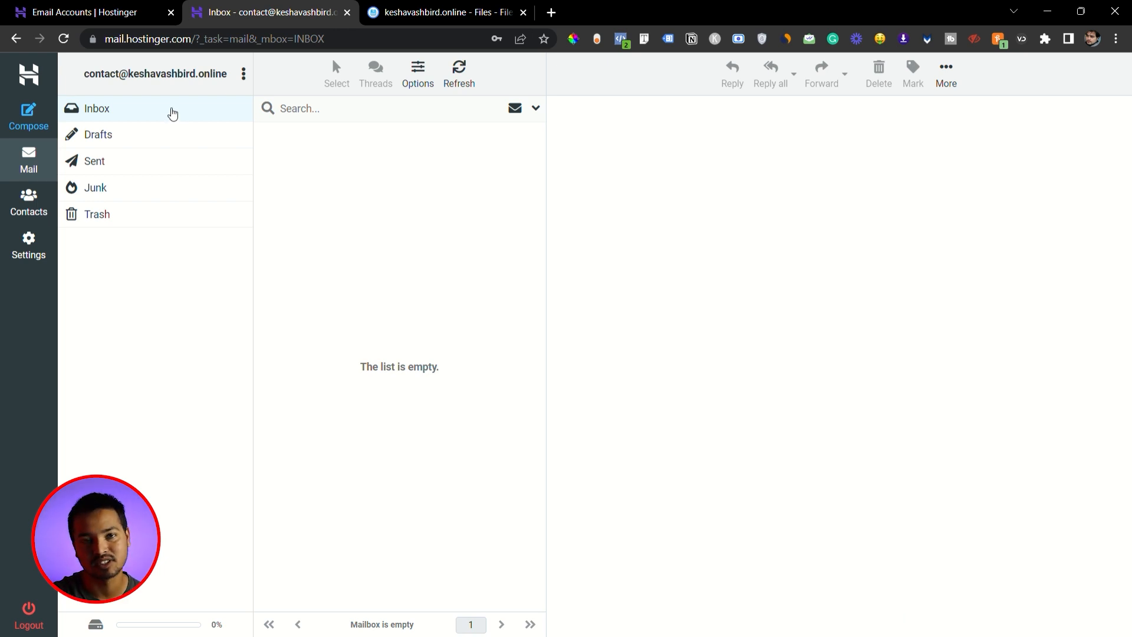
- Send a test email to the personal Gmail address with subject "hello this is your first email adress" and body "heloo"
{"action": "left_click", "coordinate": [47, 129]}
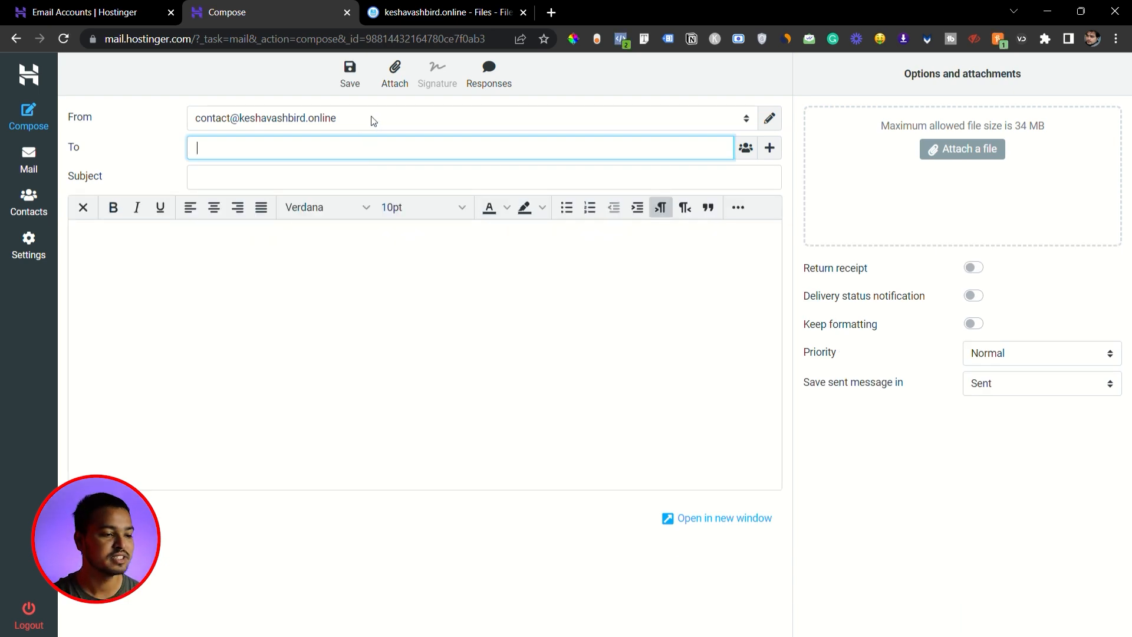
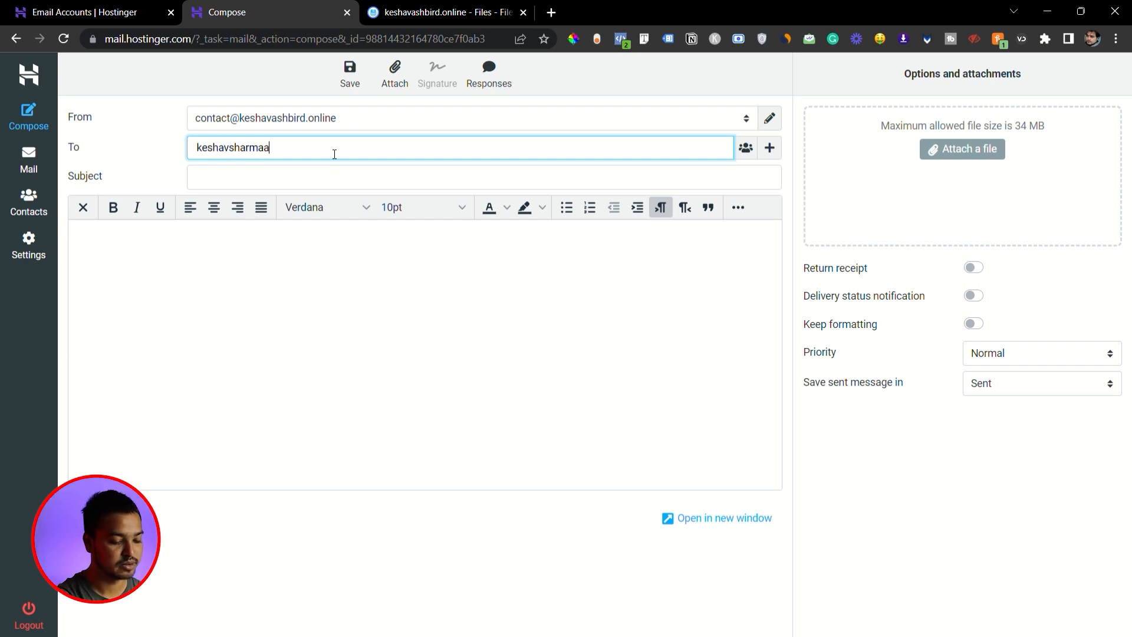
{"action": "left_click", "coordinate": [307, 186]}
{"action": "type", "text": "hello this is your first email adress"}
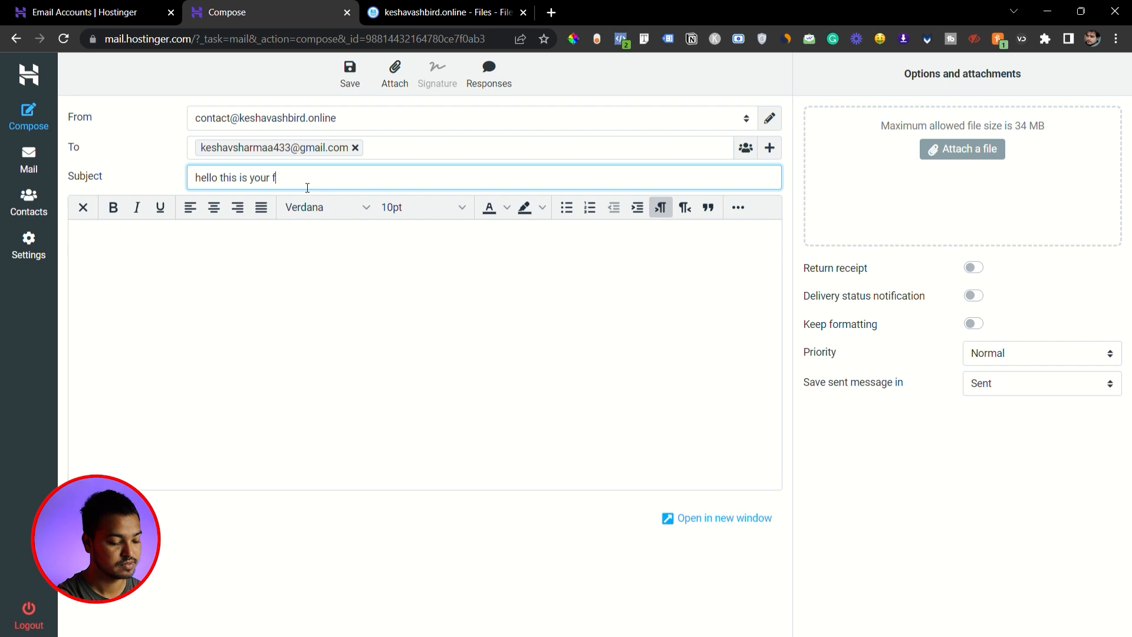
{"action": "left_click", "coordinate": [263, 306]}
{"action": "type", "text": "heloo"}
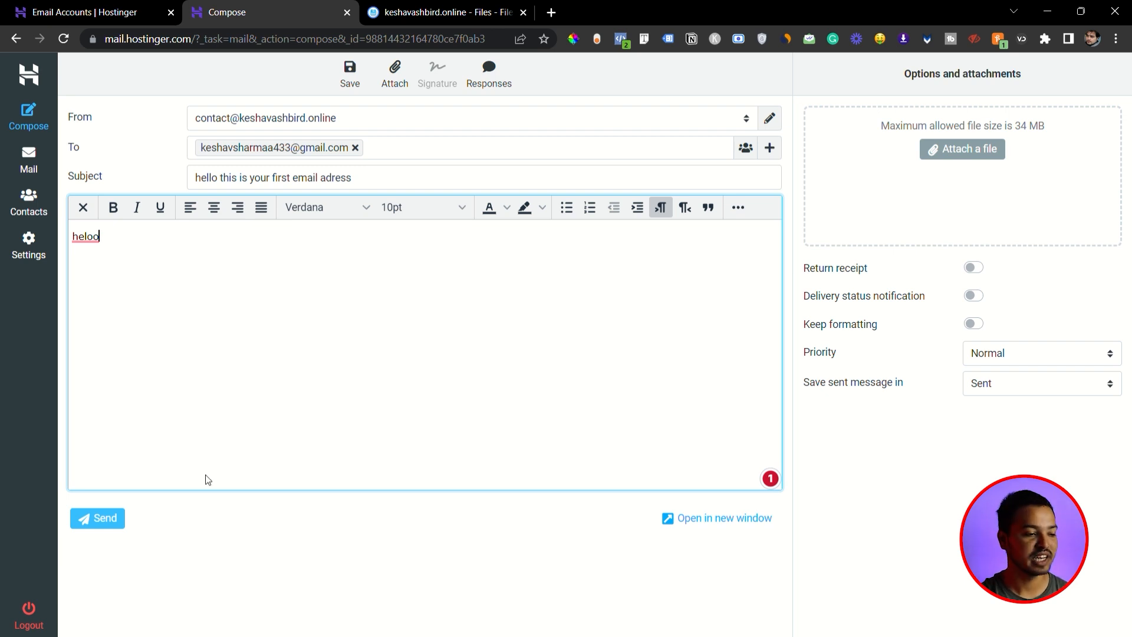
{"action": "left_click", "coordinate": [113, 520]}
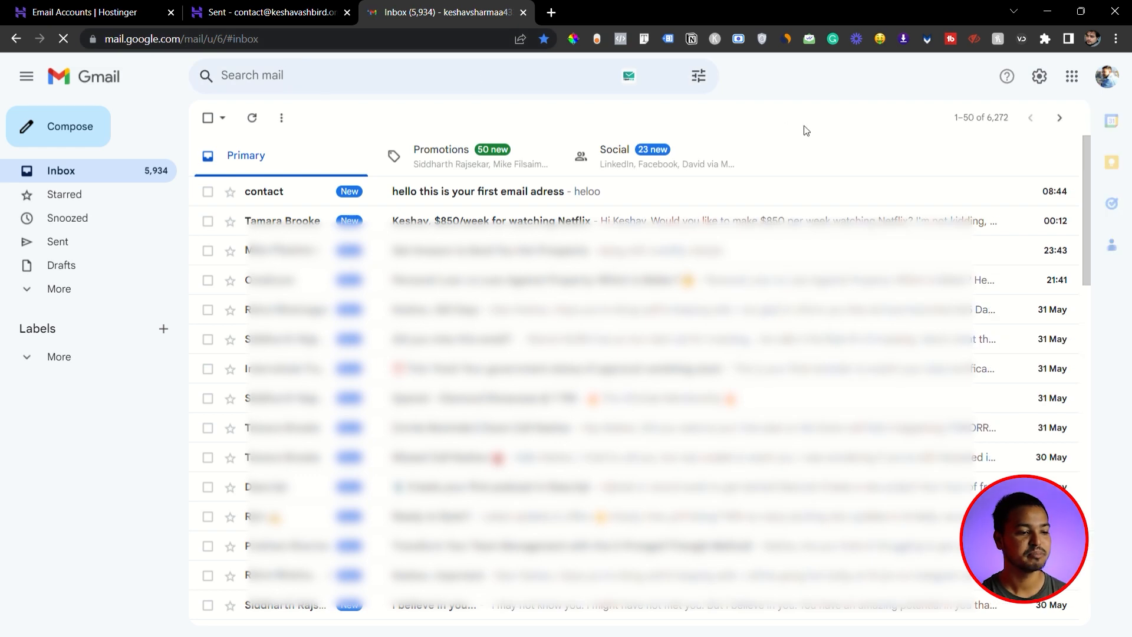
- Open the received test email in the Gmail inbox and look at its sender and recipient details
{"action": "left_click", "coordinate": [471, 192]}
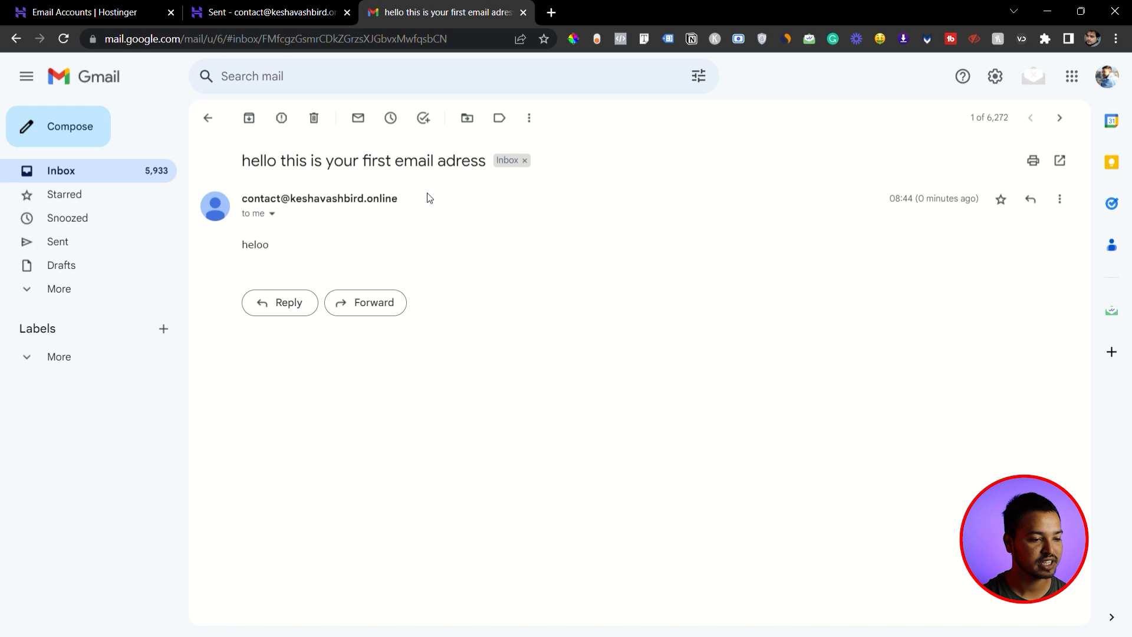
{"action": "left_click", "coordinate": [272, 215]}
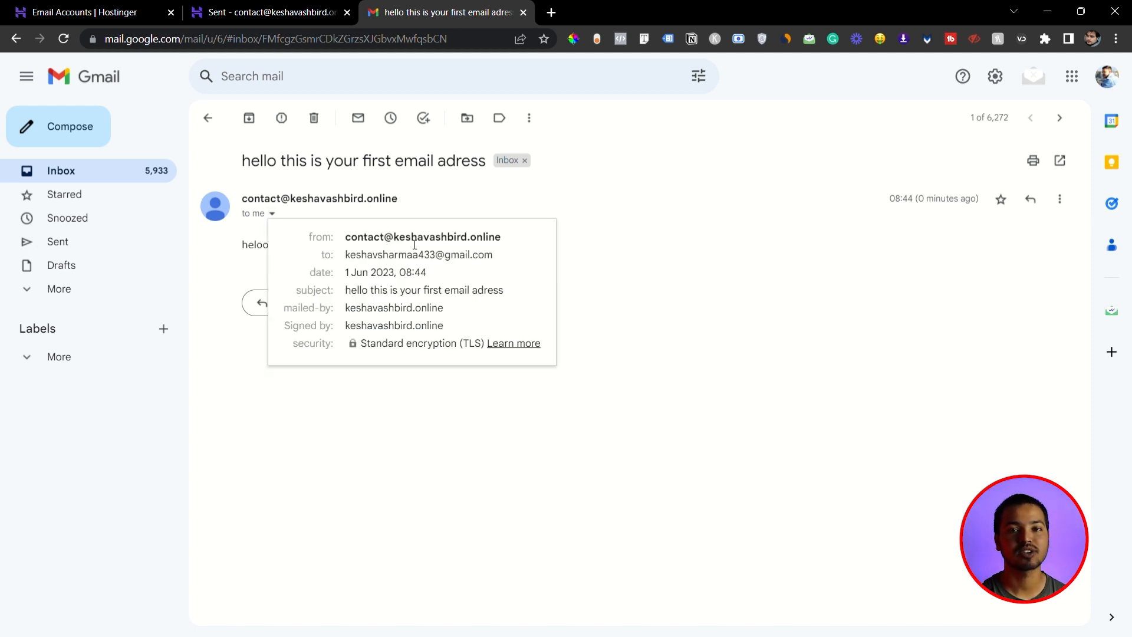
{"action": "left_click", "coordinate": [476, 256]}
- Reply to the test email in Gmail with "hello there" and send it
{"action": "left_click", "coordinate": [289, 303]}
{"action": "type", "text": "hello ther"}
{"action": "left_click", "coordinate": [290, 436]}
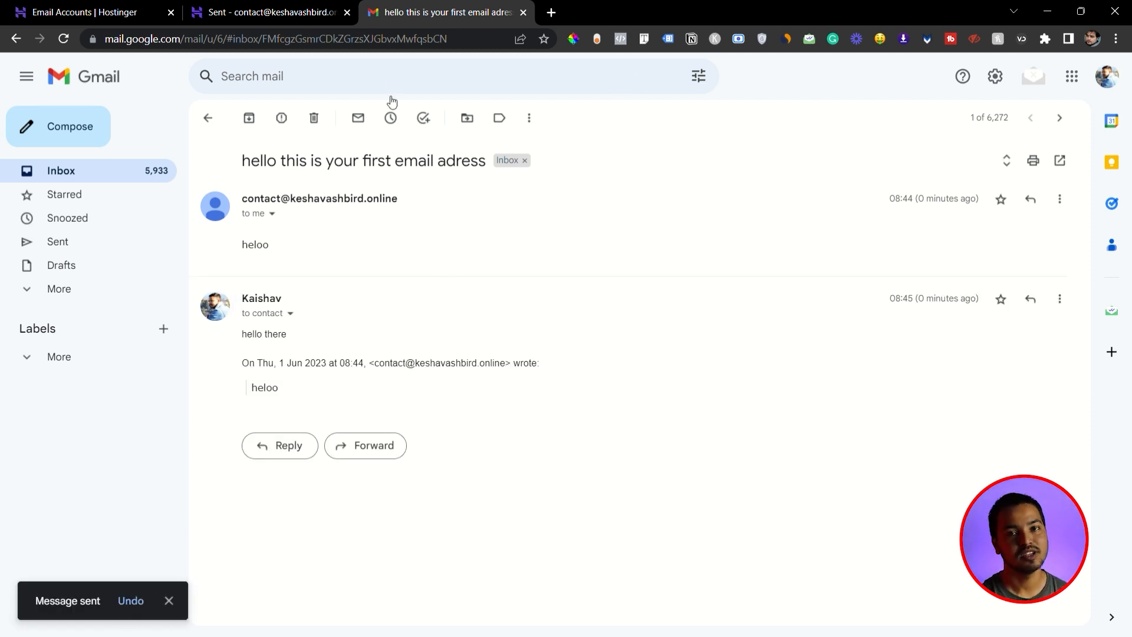
- Switch back to Hostinger Webmail and open the reply to the test email in the inbox
{"action": "left_click", "coordinate": [257, 8]}
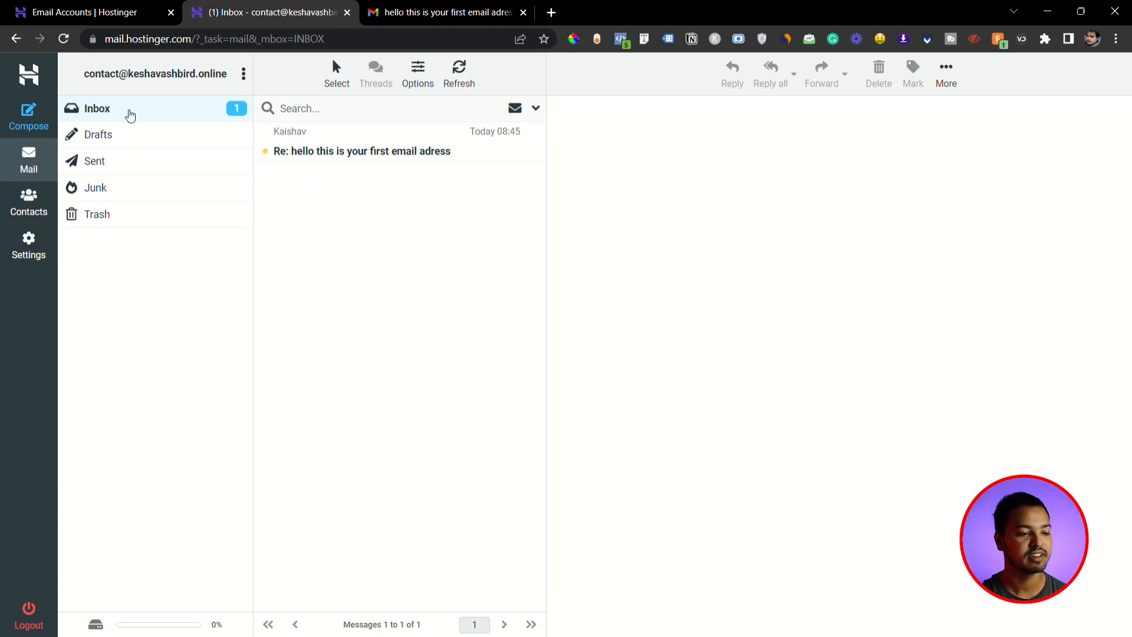
{"action": "left_click", "coordinate": [393, 157]}
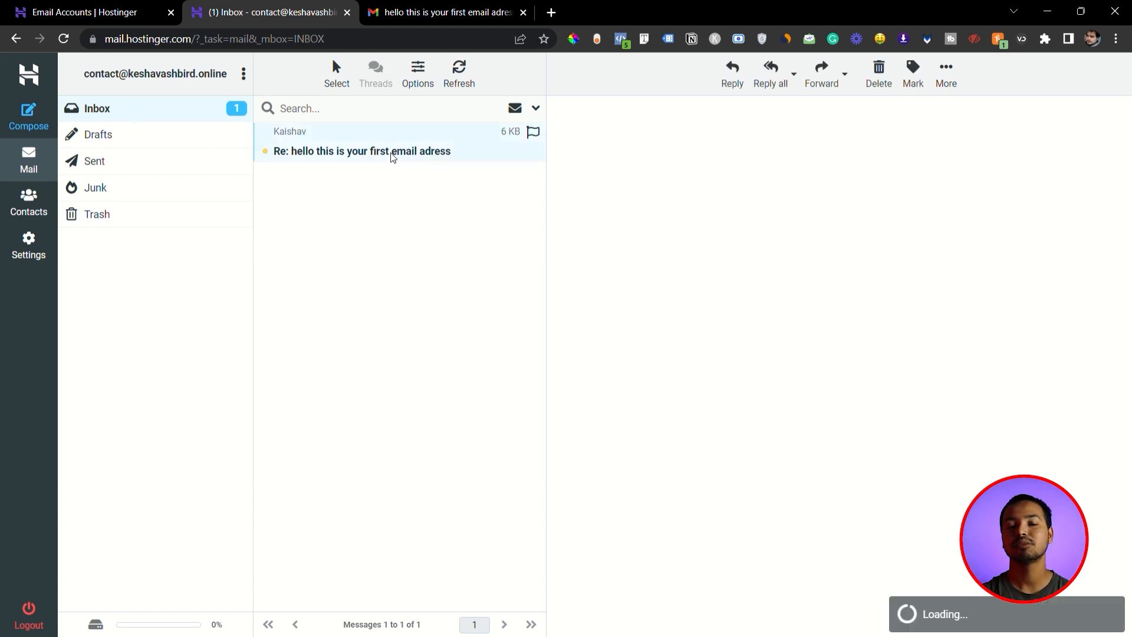
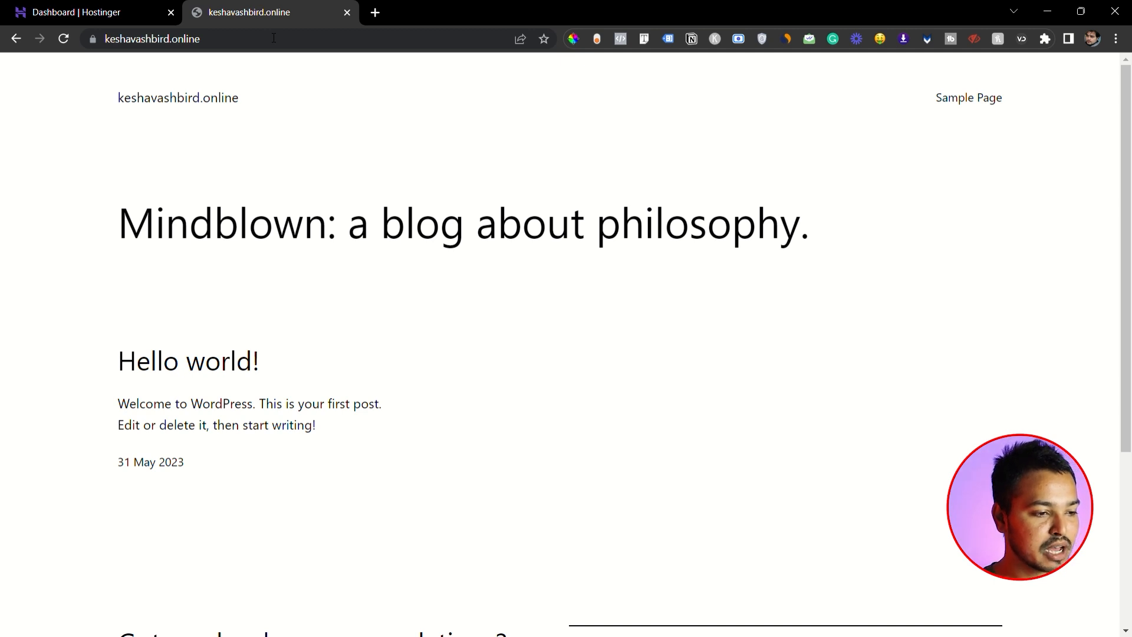
- Look through the new WordPress site's home page down to its footer
{"action": "scroll", "coordinate": [621, 342], "scroll_direction": "down", "scroll_amount": 2}
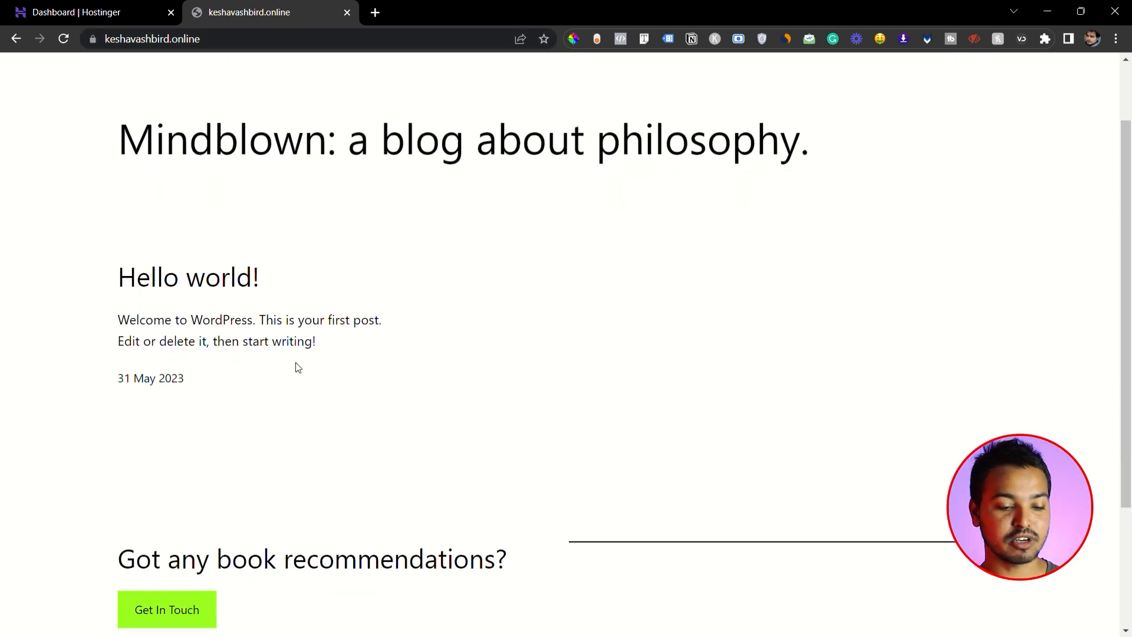
{"action": "scroll", "coordinate": [297, 367], "scroll_direction": "down", "scroll_amount": 3}
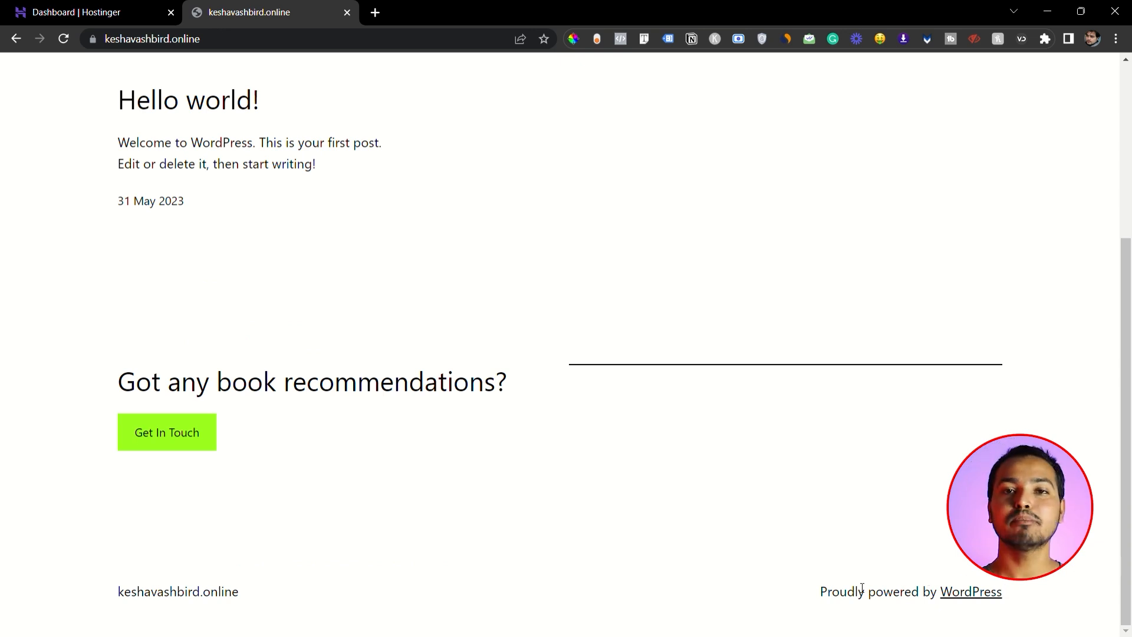
{"action": "scroll", "coordinate": [846, 413], "scroll_direction": "up", "scroll_amount": 4}
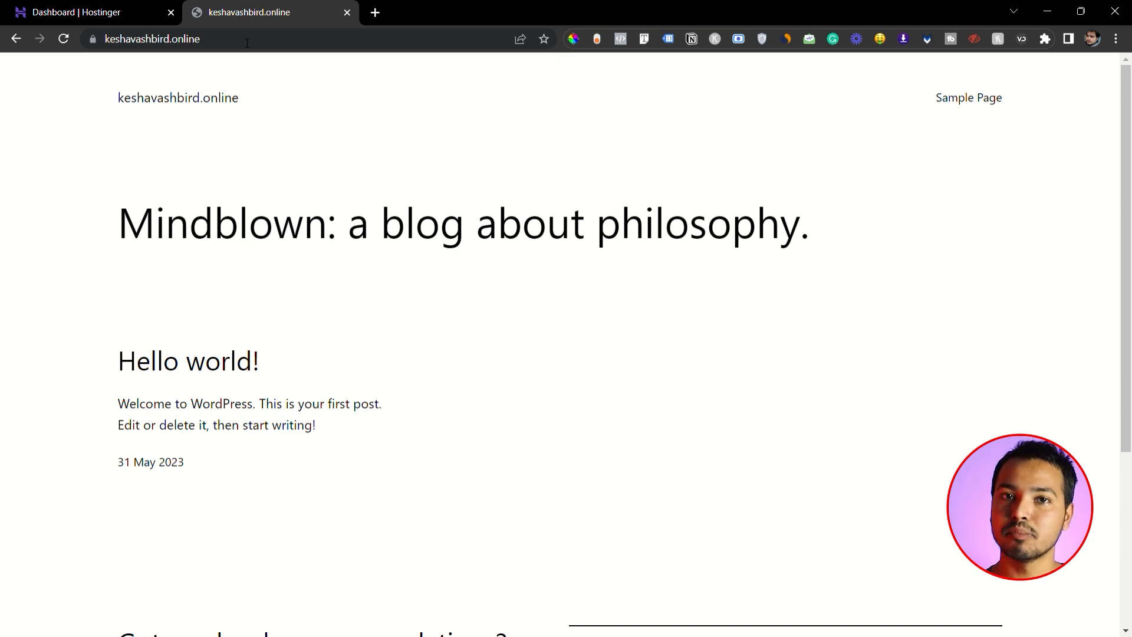
- Open the WordPress login page by adding /wp-admin to the site's address
{"action": "left_click", "coordinate": [247, 39]}
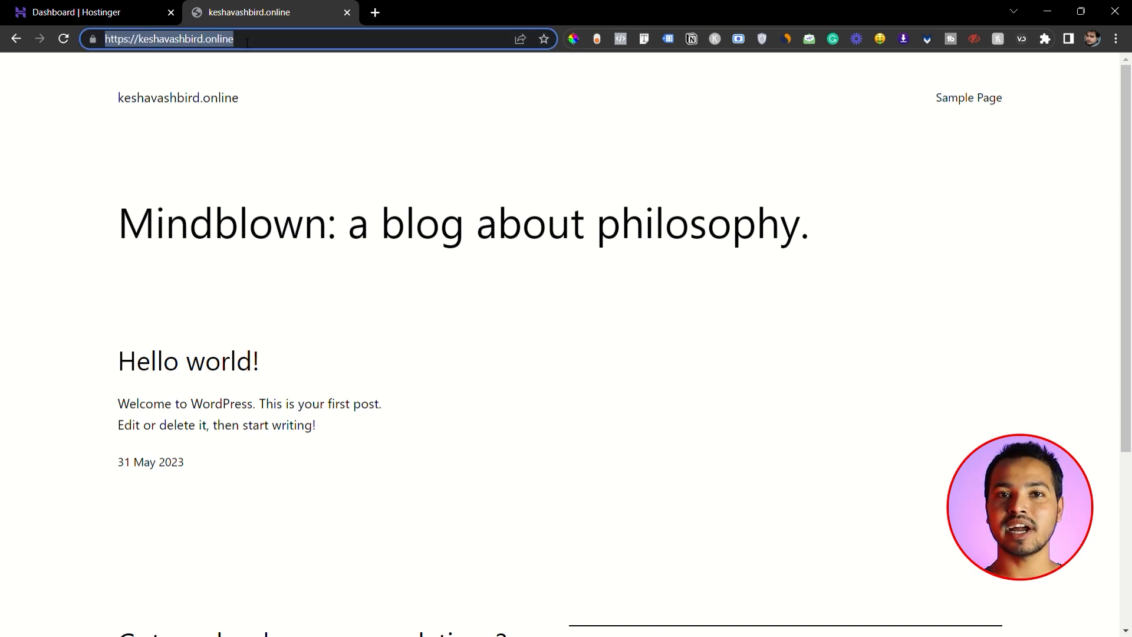
{"action": "left_click", "coordinate": [247, 39]}
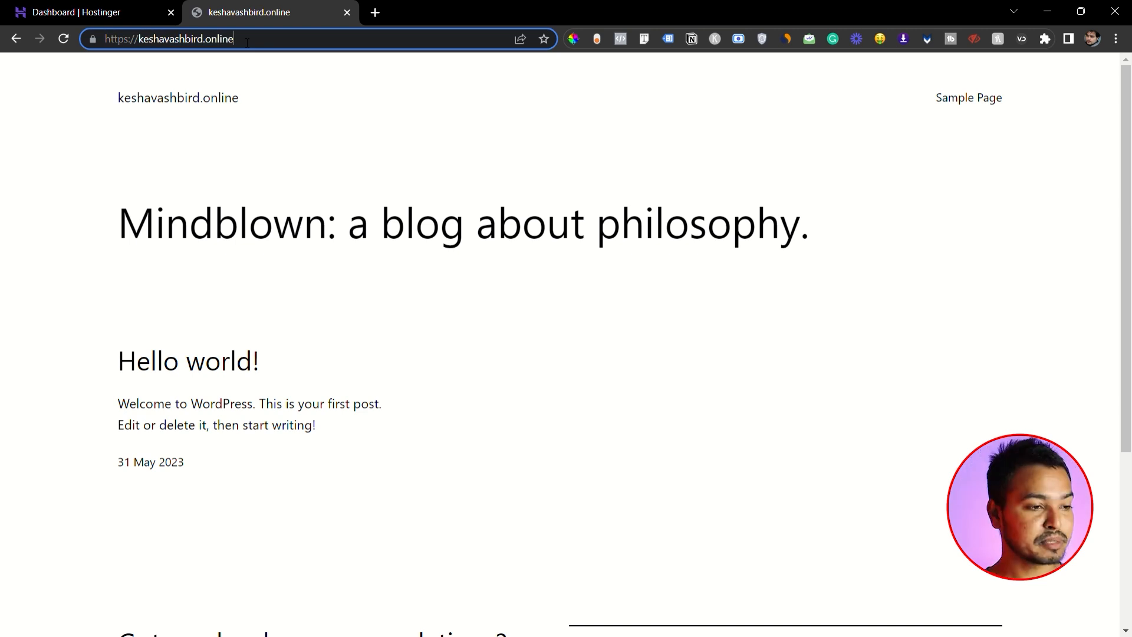
{"action": "type", "text": "/w"}
{"action": "left_click", "coordinate": [272, 49]}
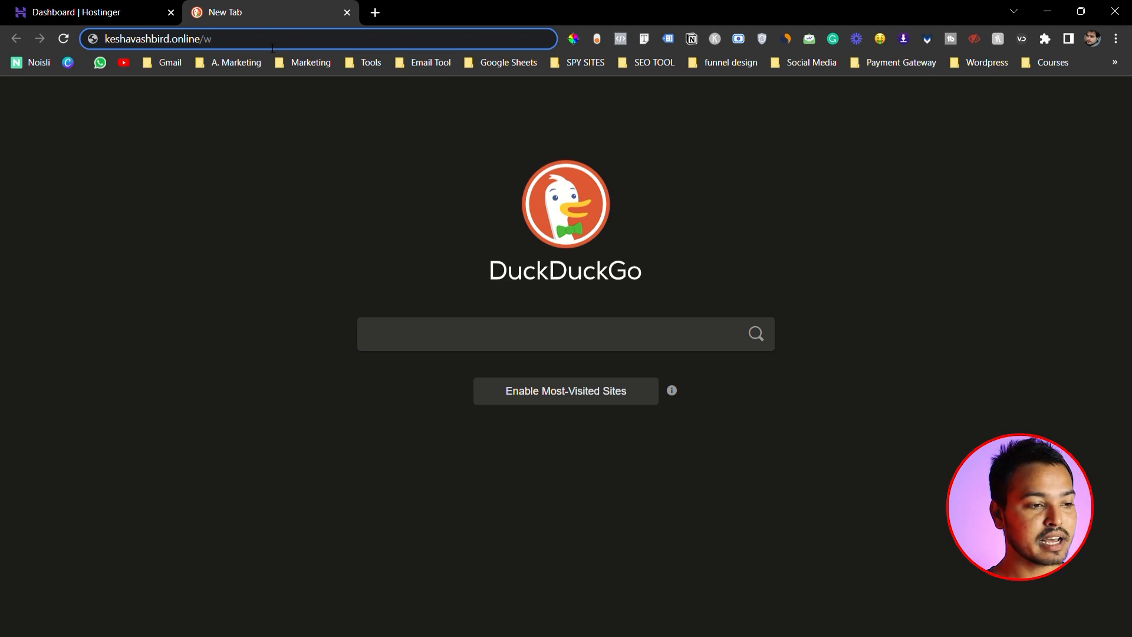
{"action": "type", "text": "p-a"}
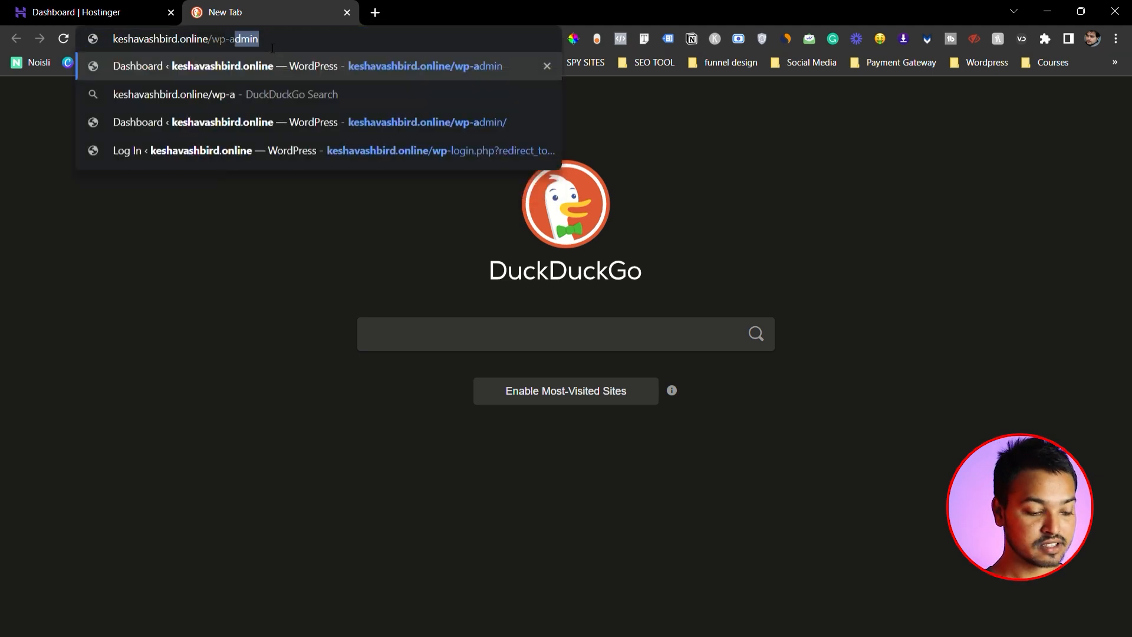
{"action": "type", "text": "dmin"}
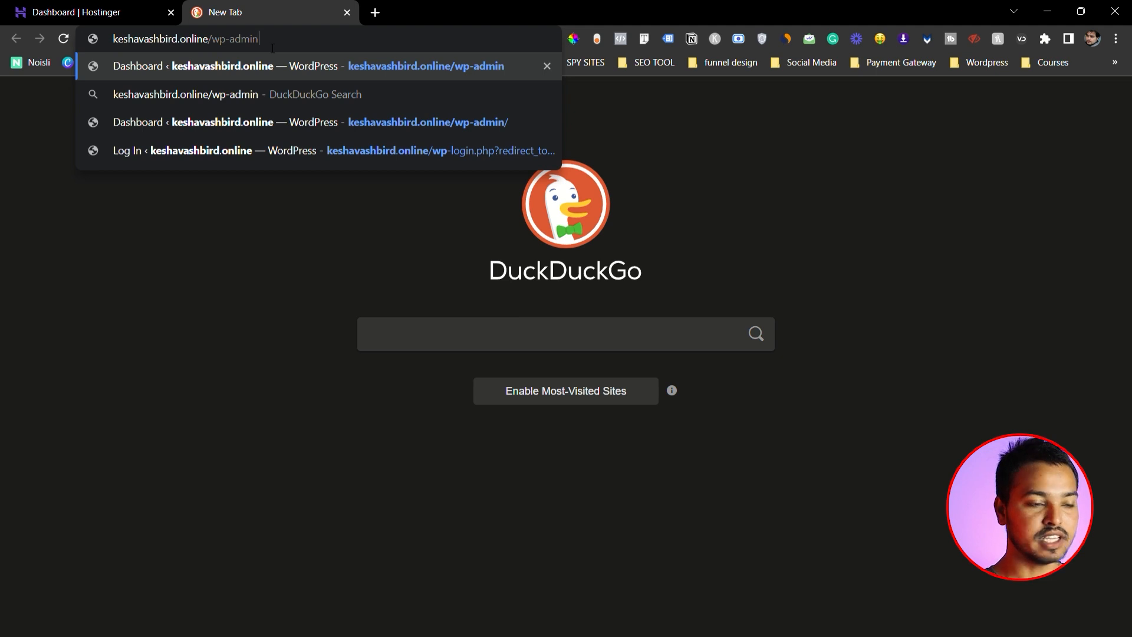
{"action": "key", "text": "Return"}
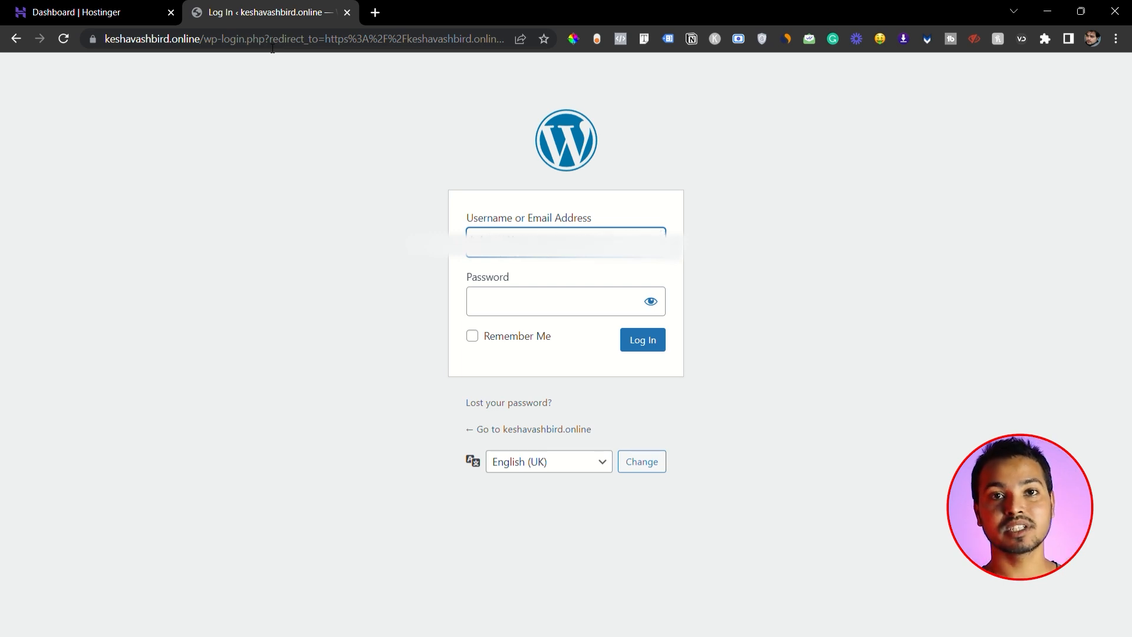
- Enter the WordPress account password, enable Remember Me, and log in to the site's admin area
{"action": "left_click", "coordinate": [587, 307]}
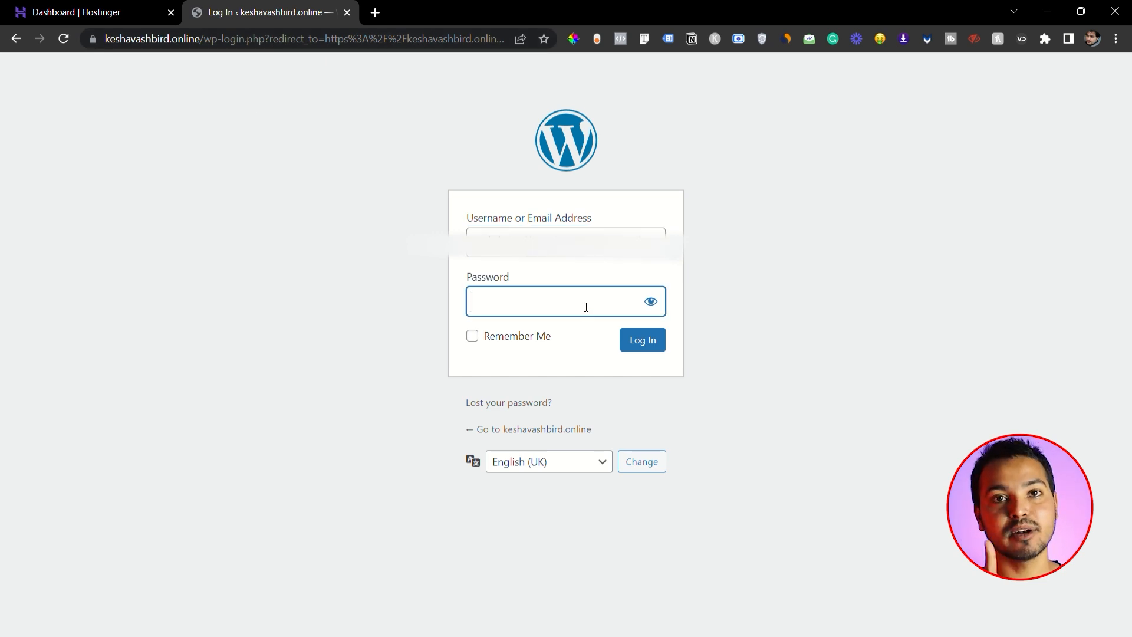
{"action": "key", "text": "ctrl+v"}
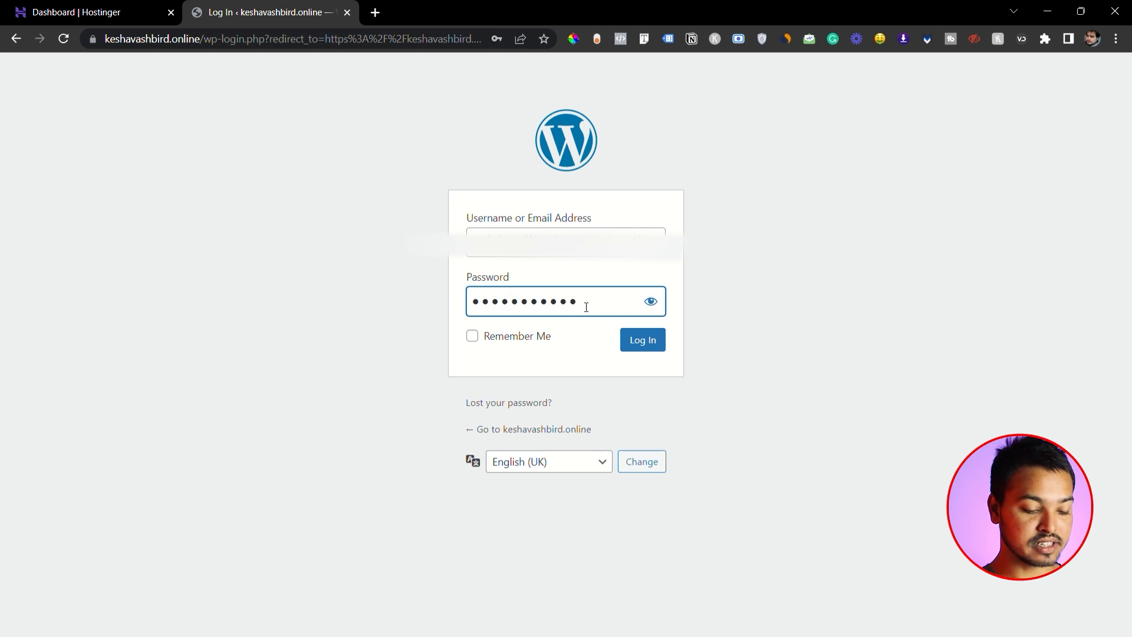
{"action": "left_click", "coordinate": [473, 338]}
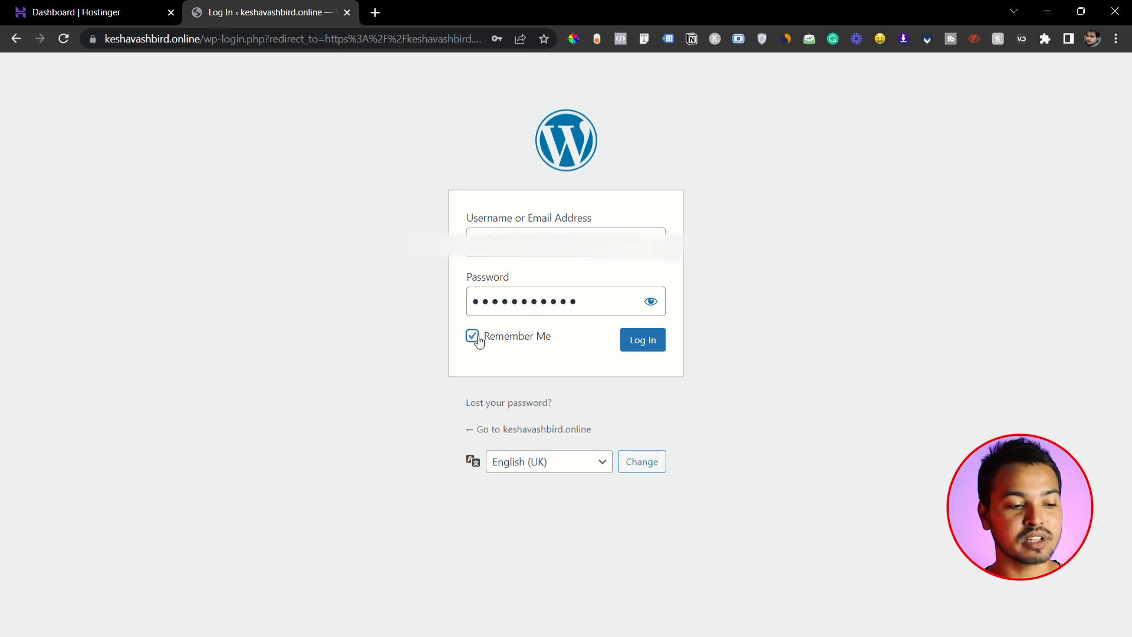
{"action": "left_click", "coordinate": [647, 339]}
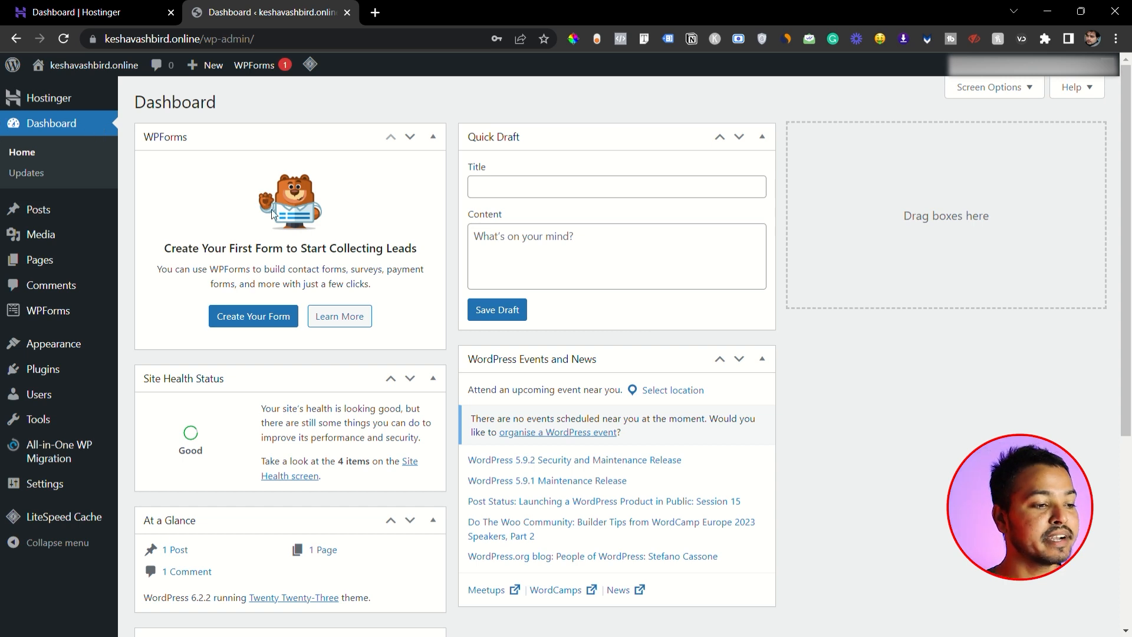
- Look over the WordPress dashboard and examine the options available for Posts, Media and Pages
{"action": "scroll", "coordinate": [273, 214], "scroll_direction": "down", "scroll_amount": 4}
{"action": "scroll", "coordinate": [167, 167], "scroll_direction": "up", "scroll_amount": 4}
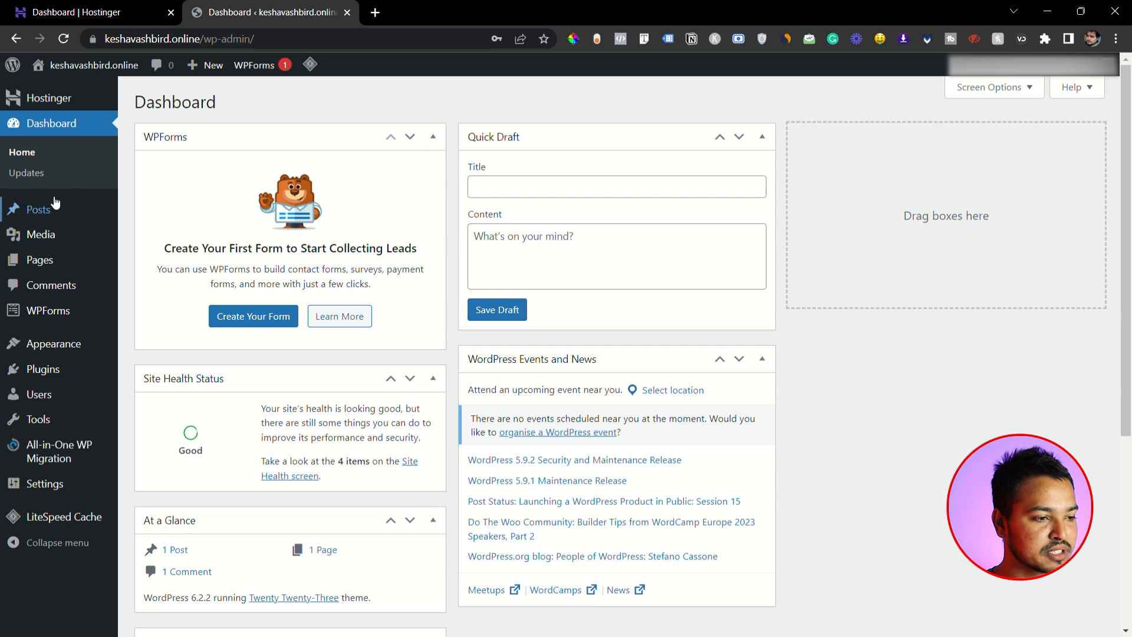
{"action": "mouse_move", "coordinate": [53, 211]}
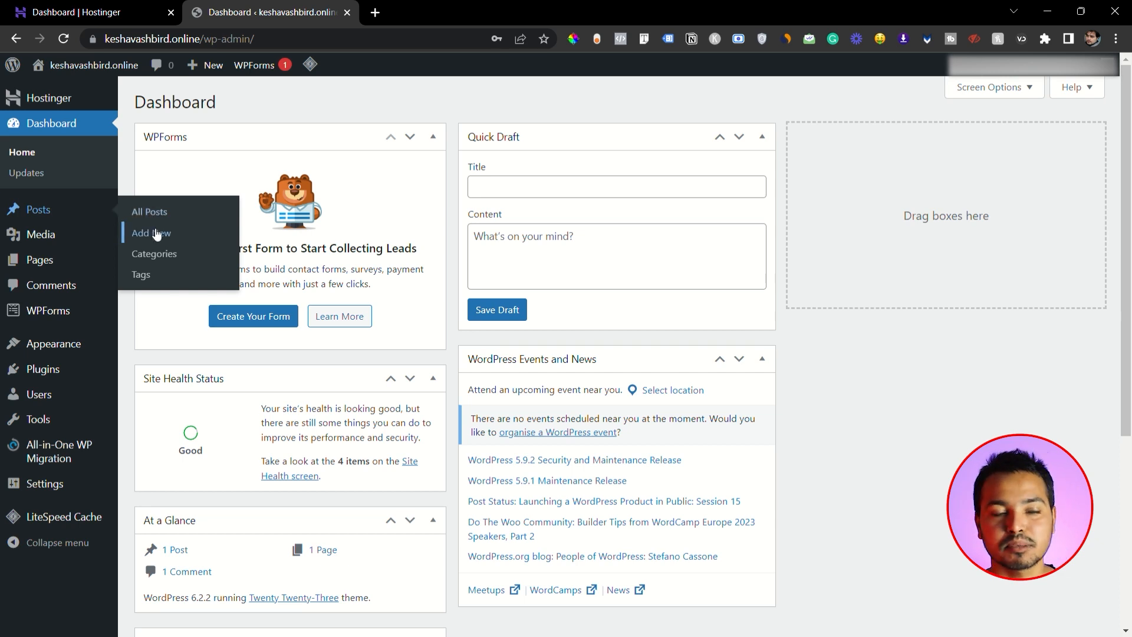
{"action": "mouse_move", "coordinate": [65, 236]}
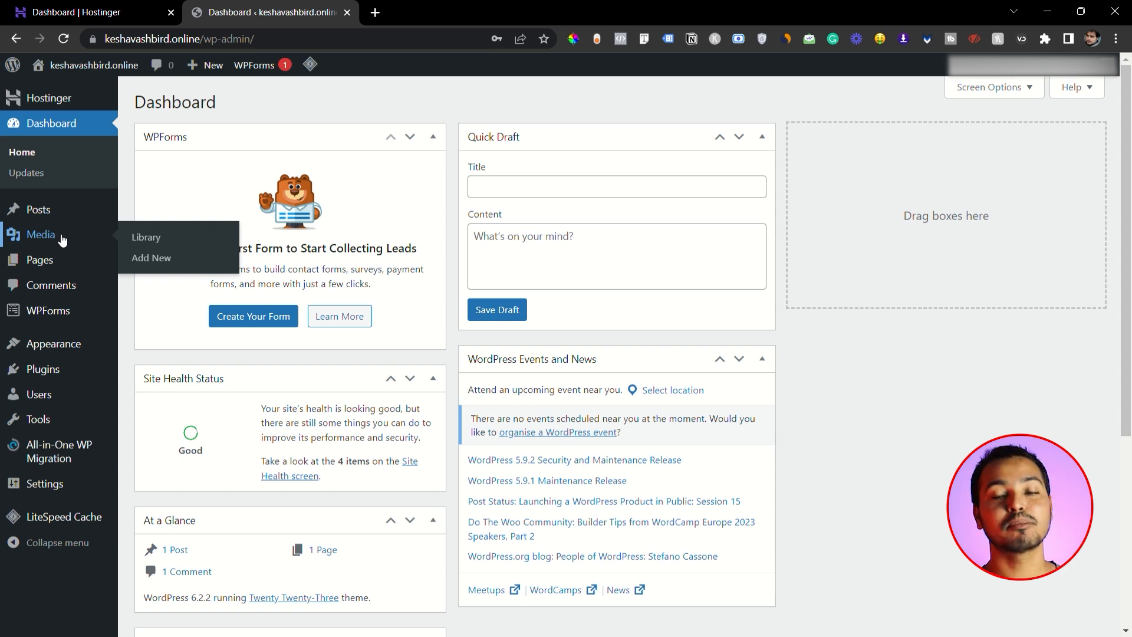
{"action": "mouse_move", "coordinate": [56, 262]}
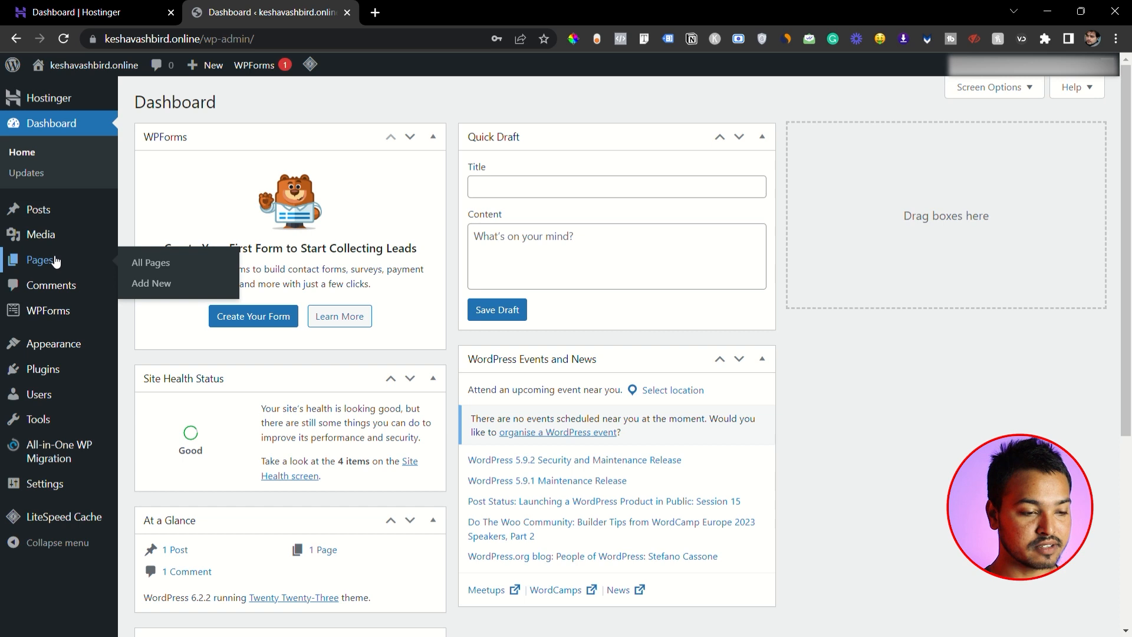
- View the existing Ashbird Media website in a new browser tab as a page example, and return to the WordPress dashboard
{"action": "left_click", "coordinate": [375, 13]}
{"action": "type", "text": "keshav"}
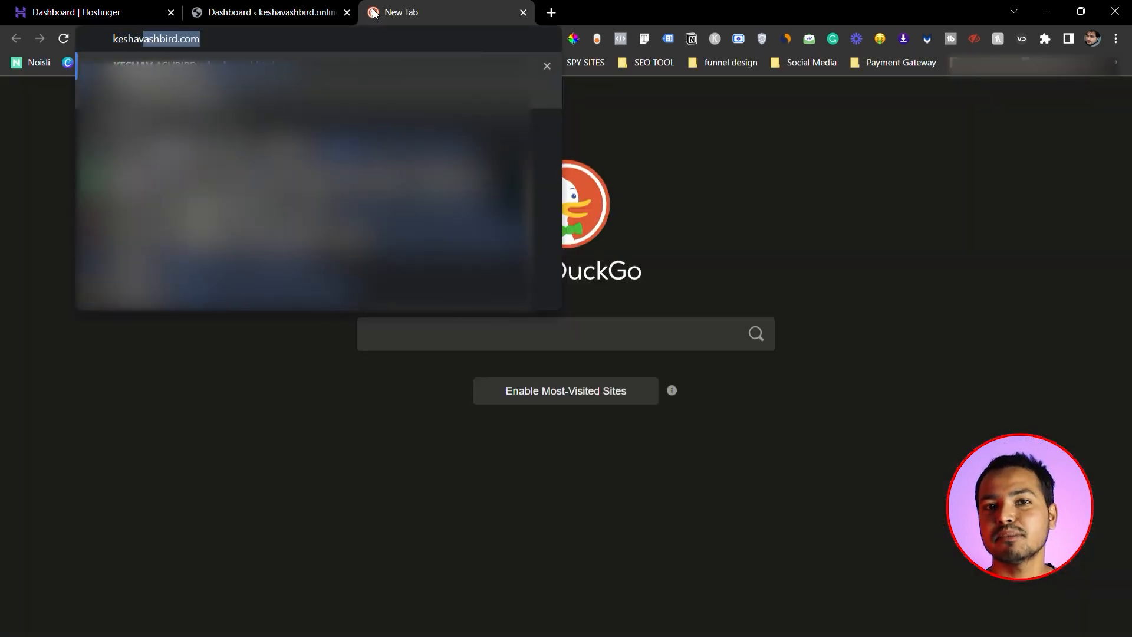
{"action": "key", "text": "Right"}
{"action": "key", "text": "Return"}
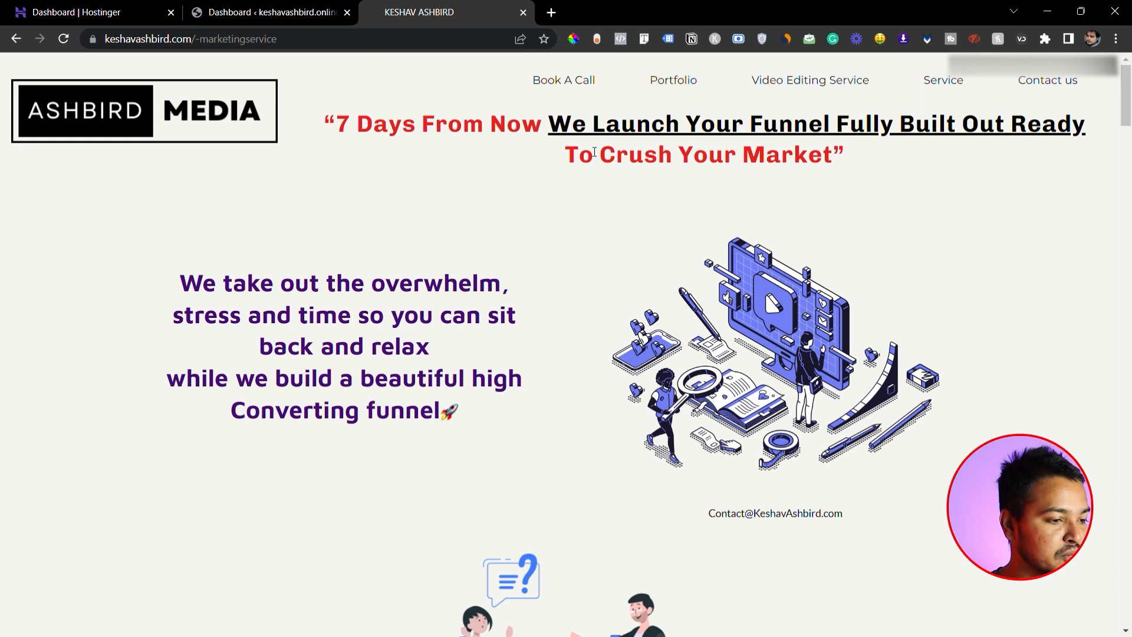
{"action": "left_click", "coordinate": [295, 12]}
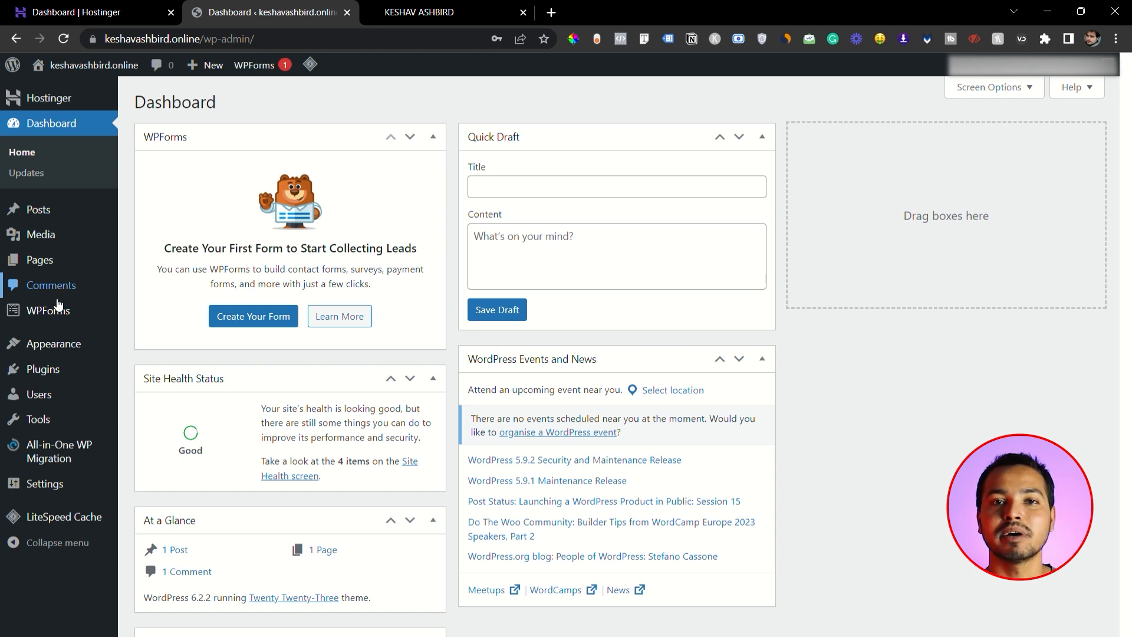
- Open the site's Themes page and look over the installed Twenty Twenty-Three, Twenty Twenty-One and Twenty Twenty-Two themes
{"action": "mouse_move", "coordinate": [67, 315]}
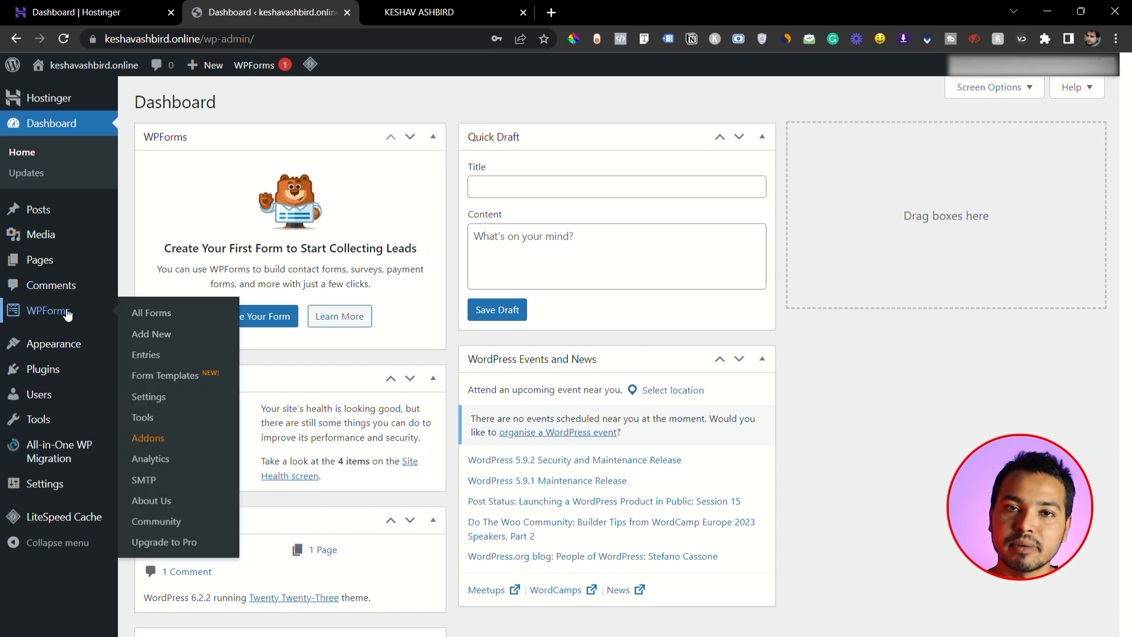
{"action": "mouse_move", "coordinate": [79, 347]}
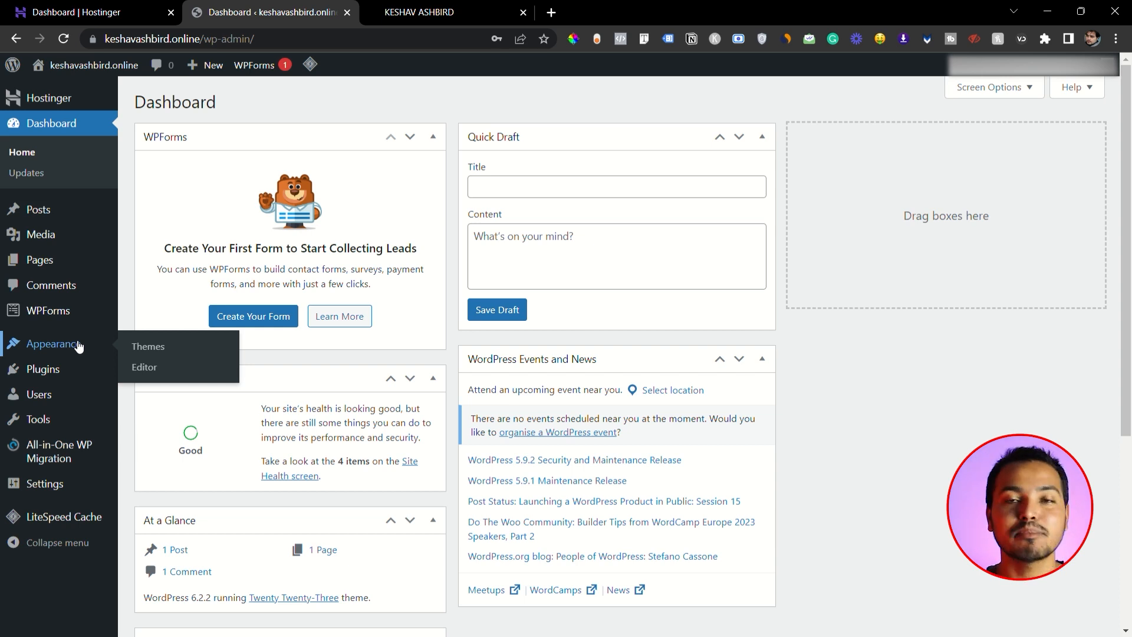
{"action": "left_click", "coordinate": [160, 349]}
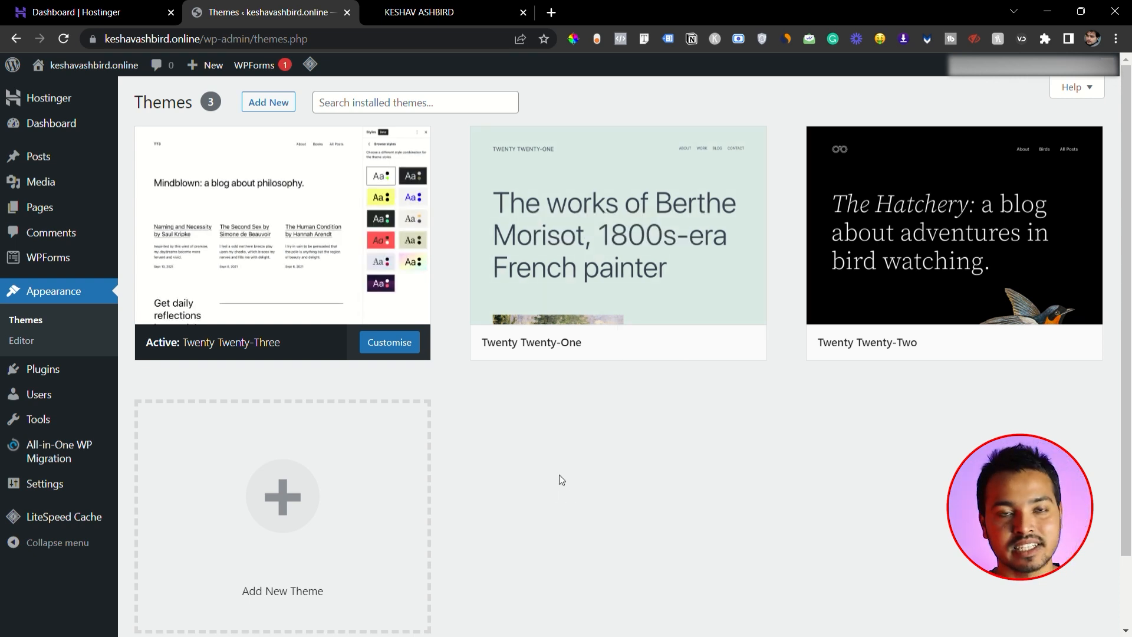
{"action": "mouse_move", "coordinate": [345, 230]}
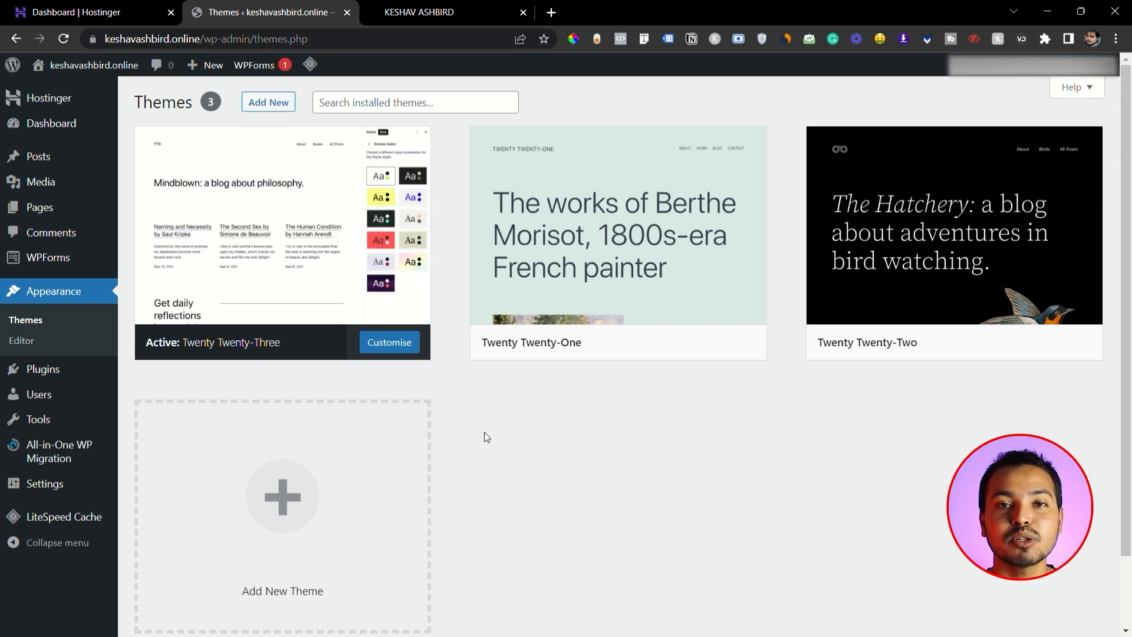
{"action": "mouse_move", "coordinate": [544, 353]}
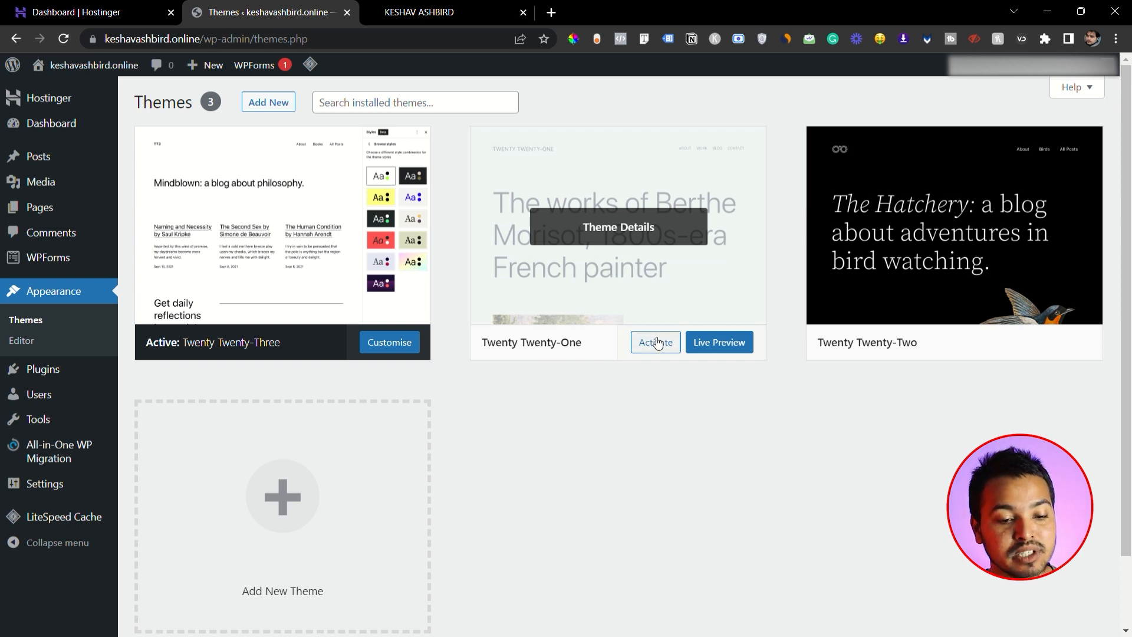
{"action": "mouse_move", "coordinate": [967, 230]}
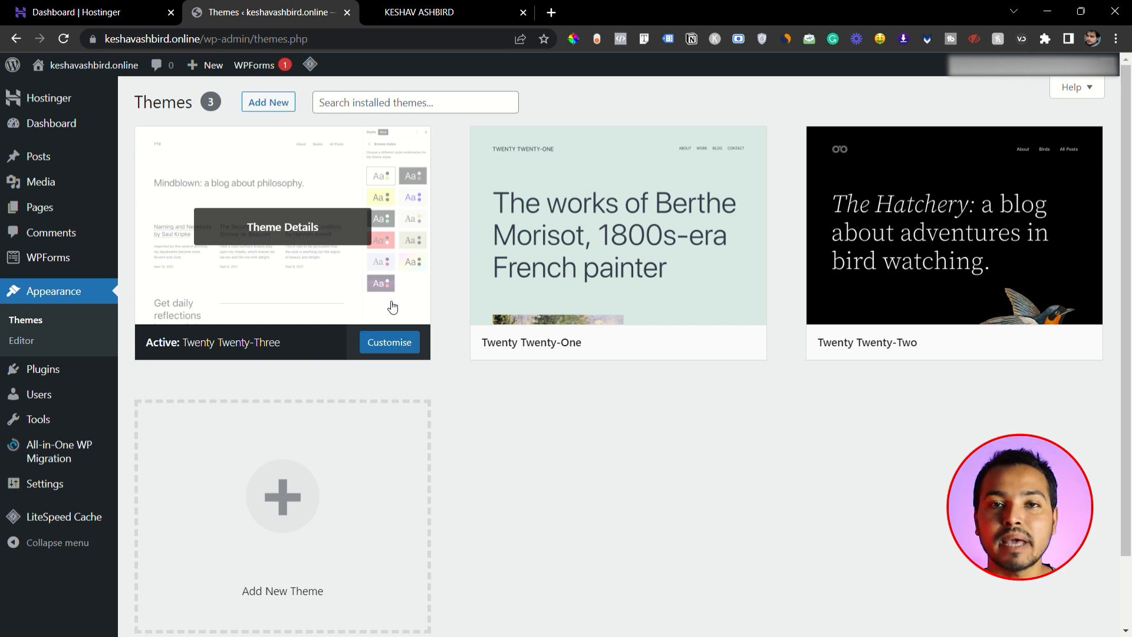
- Activate the Twenty Twenty-One theme and replace it with the Twenty Twenty-Two theme
{"action": "left_click", "coordinate": [656, 344]}
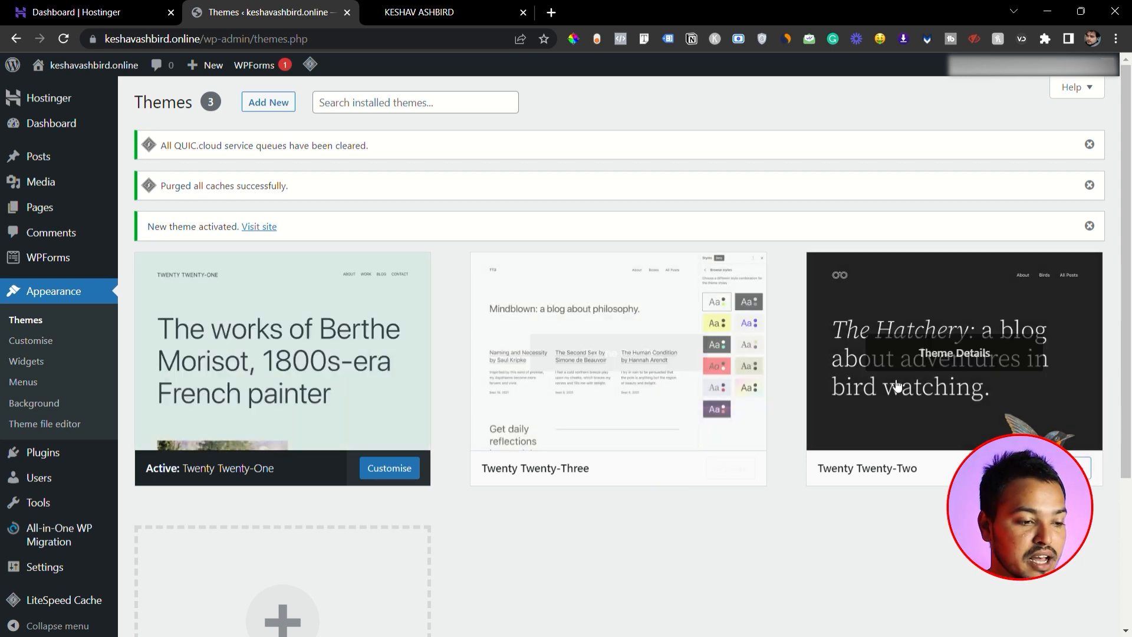
{"action": "scroll", "coordinate": [623, 381], "scroll_direction": "down", "scroll_amount": 2}
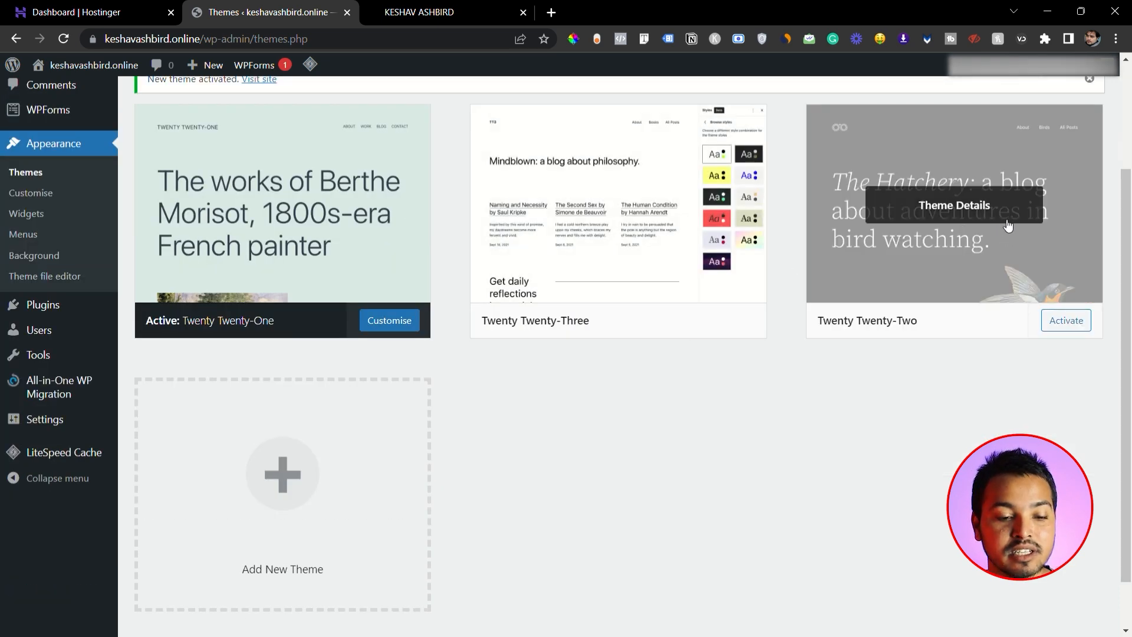
{"action": "left_click", "coordinate": [1075, 324]}
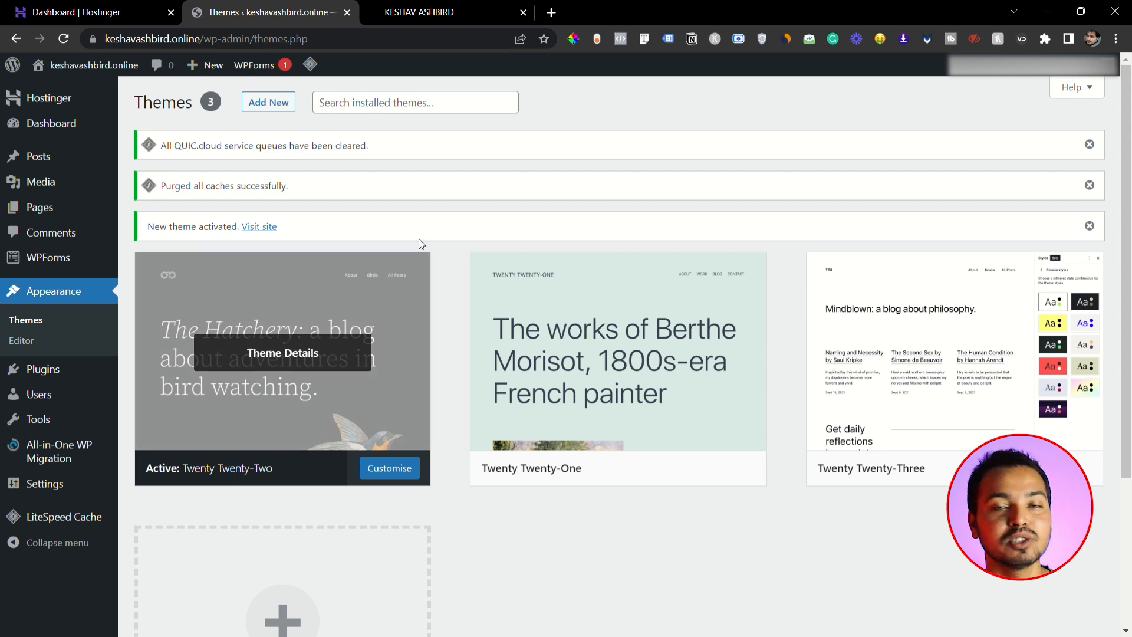
- Open the live site in a new browser tab, reload it, and look through the home page with the active theme
{"action": "left_click", "coordinate": [557, 15]}
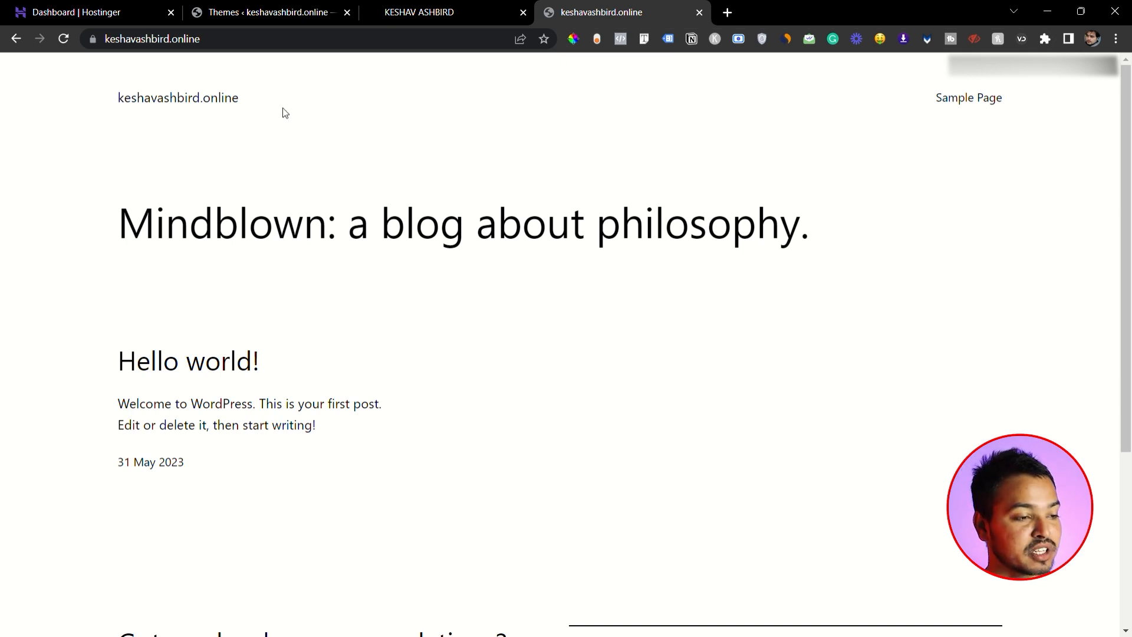
{"action": "key", "text": "F5"}
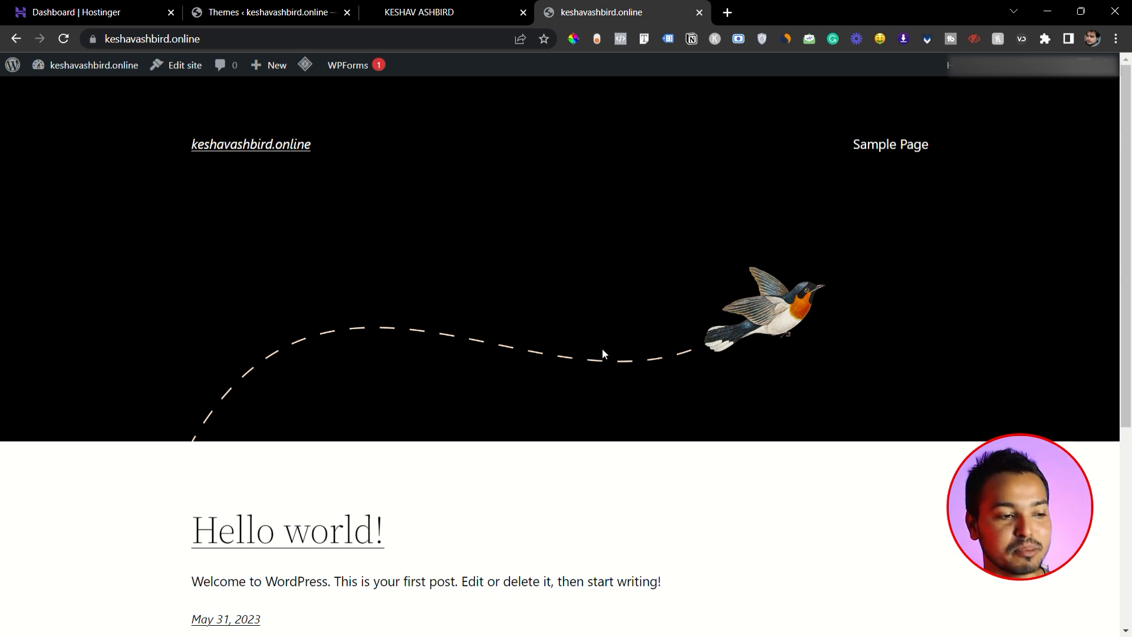
{"action": "scroll", "coordinate": [825, 326], "scroll_direction": "down", "scroll_amount": 5}
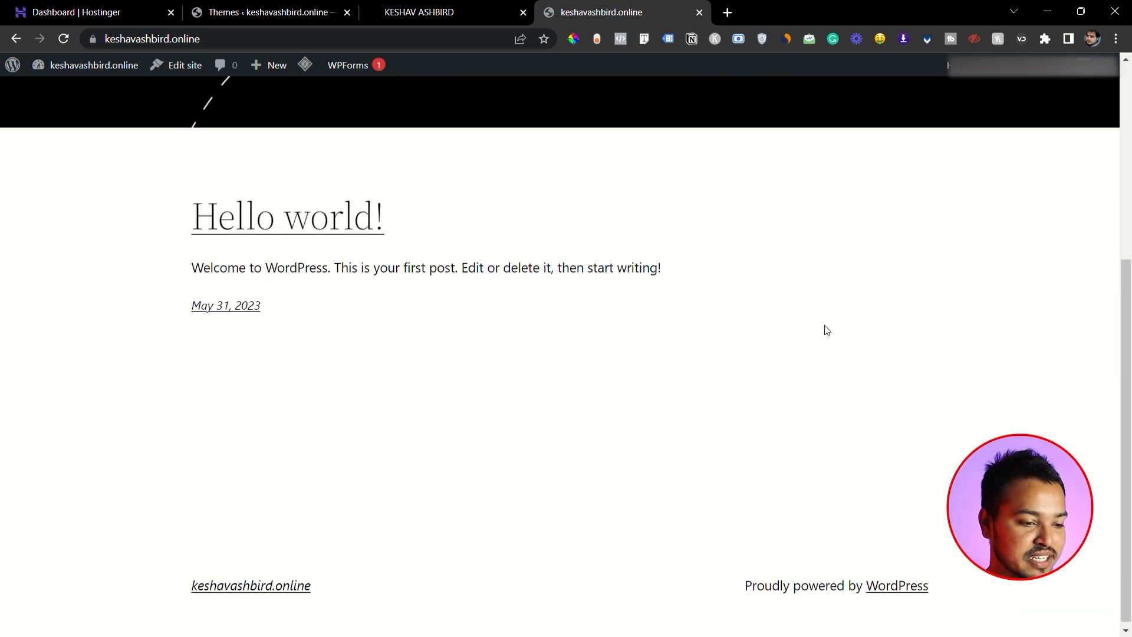
{"action": "scroll", "coordinate": [863, 315], "scroll_direction": "up", "scroll_amount": 5}
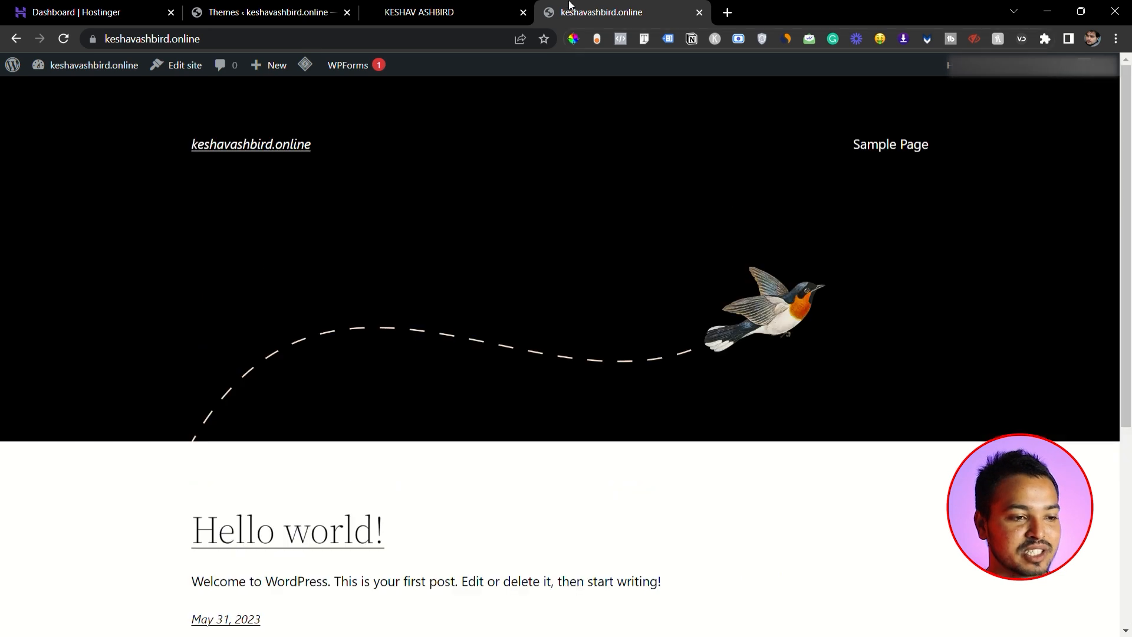
- Return to the Themes page and activate the Twenty Twenty-One theme
{"action": "left_click", "coordinate": [271, 12]}
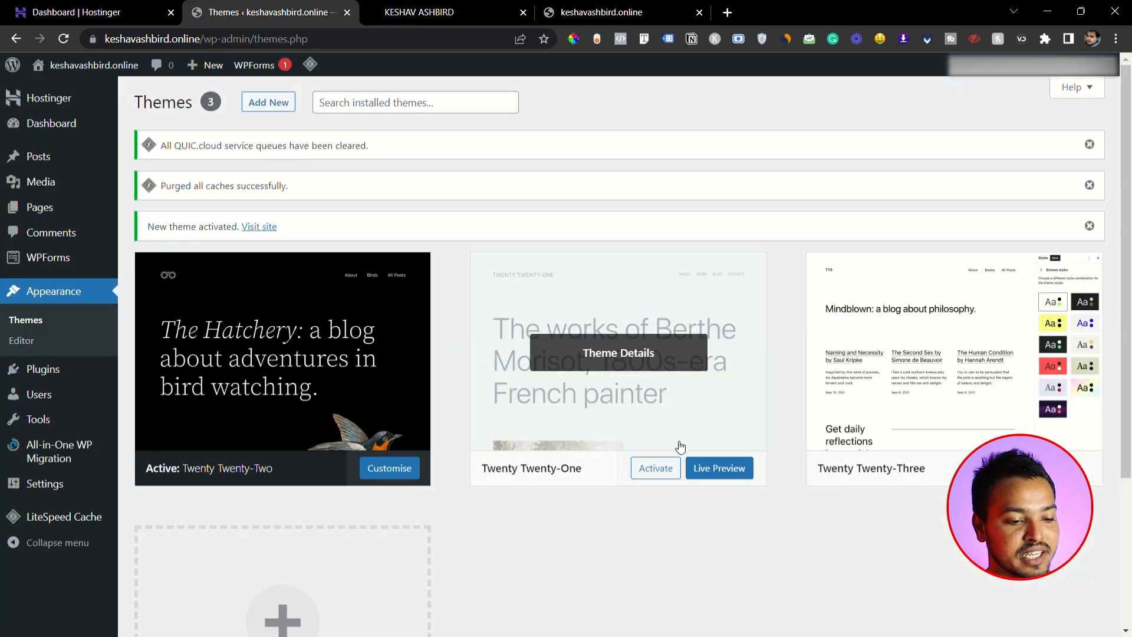
{"action": "left_click", "coordinate": [659, 466]}
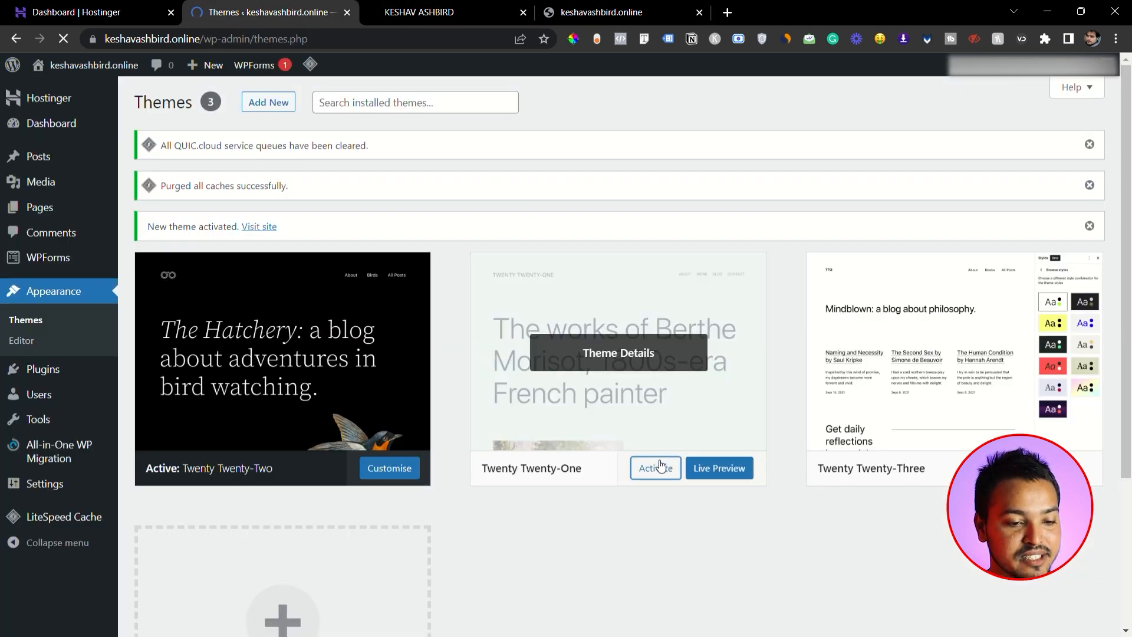
- Reload the live site's home page to check it with the Twenty Twenty-One theme
{"action": "left_click", "coordinate": [618, 7]}
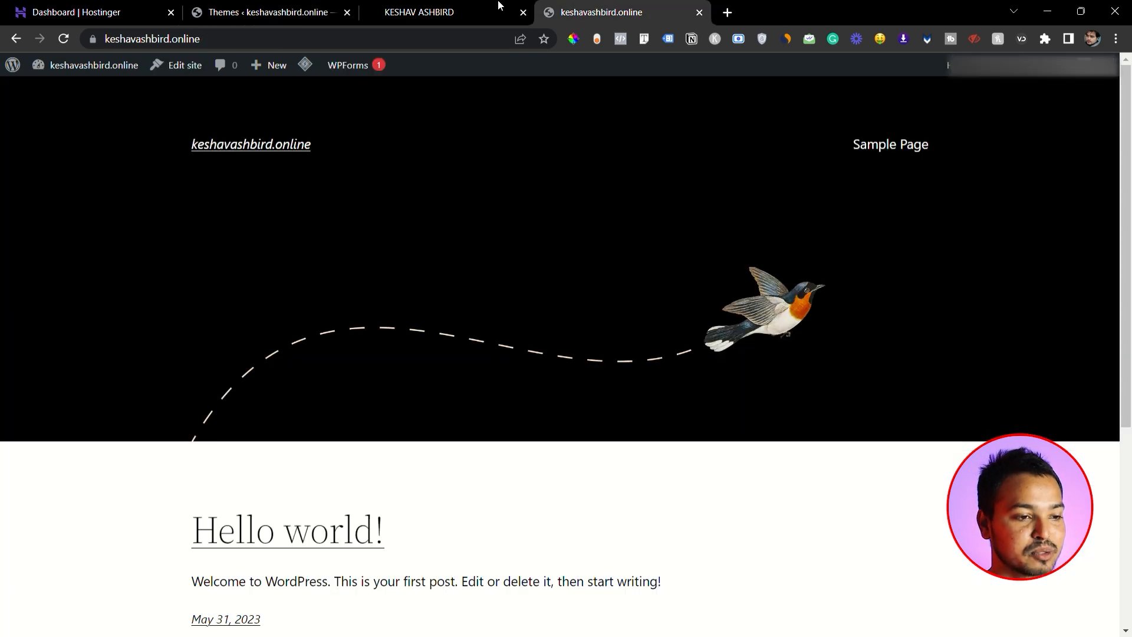
{"action": "left_click", "coordinate": [64, 39]}
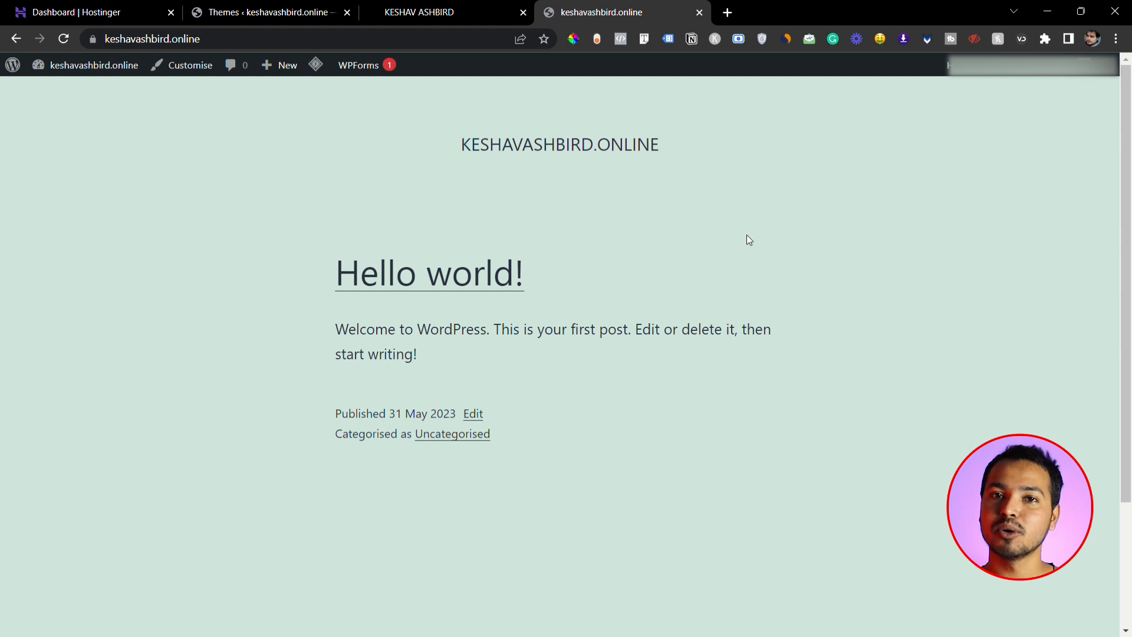
- Open the site's installed plugins list in WordPress admin and look over the plugins and their activation options
{"action": "left_click", "coordinate": [271, 12]}
{"action": "mouse_move", "coordinate": [70, 374]}
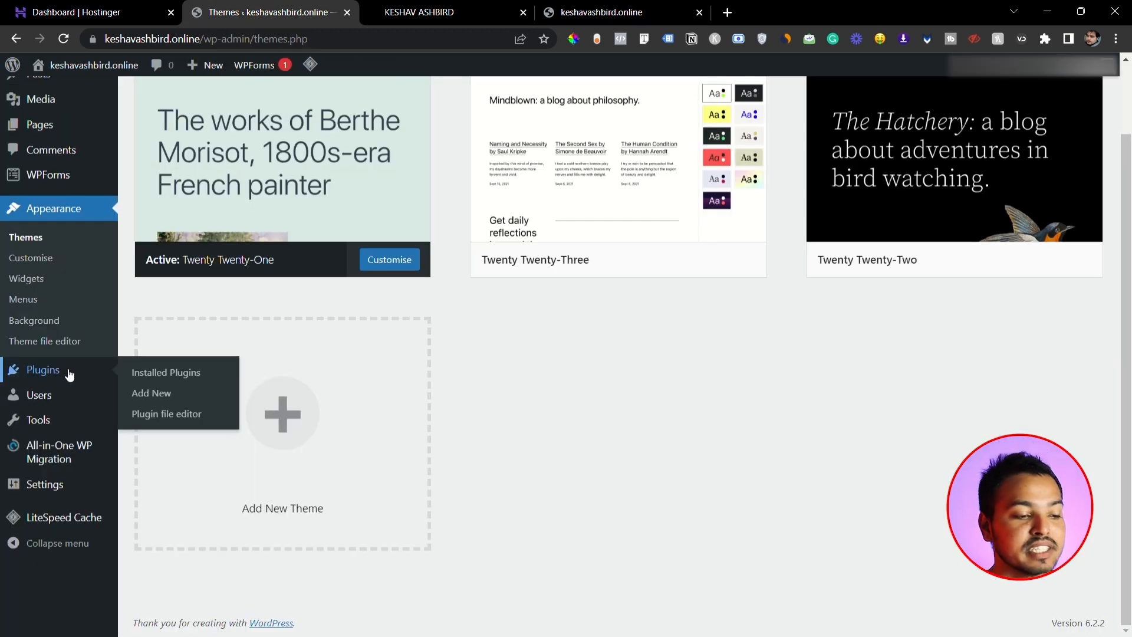
{"action": "left_click", "coordinate": [163, 374]}
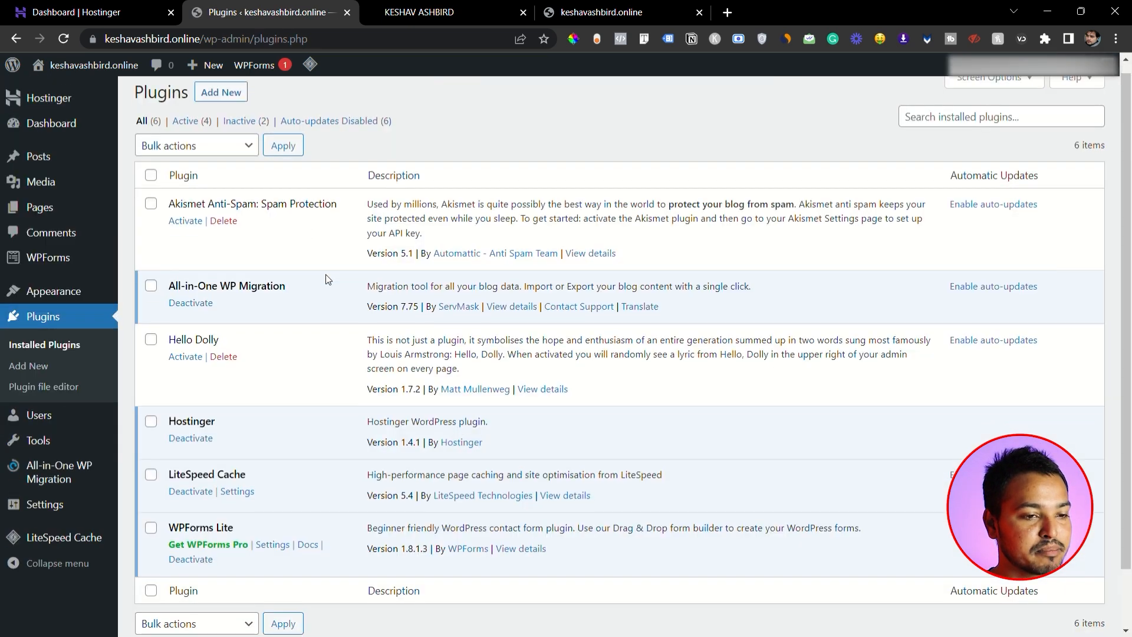
{"action": "scroll", "coordinate": [326, 274], "scroll_direction": "down", "scroll_amount": 1}
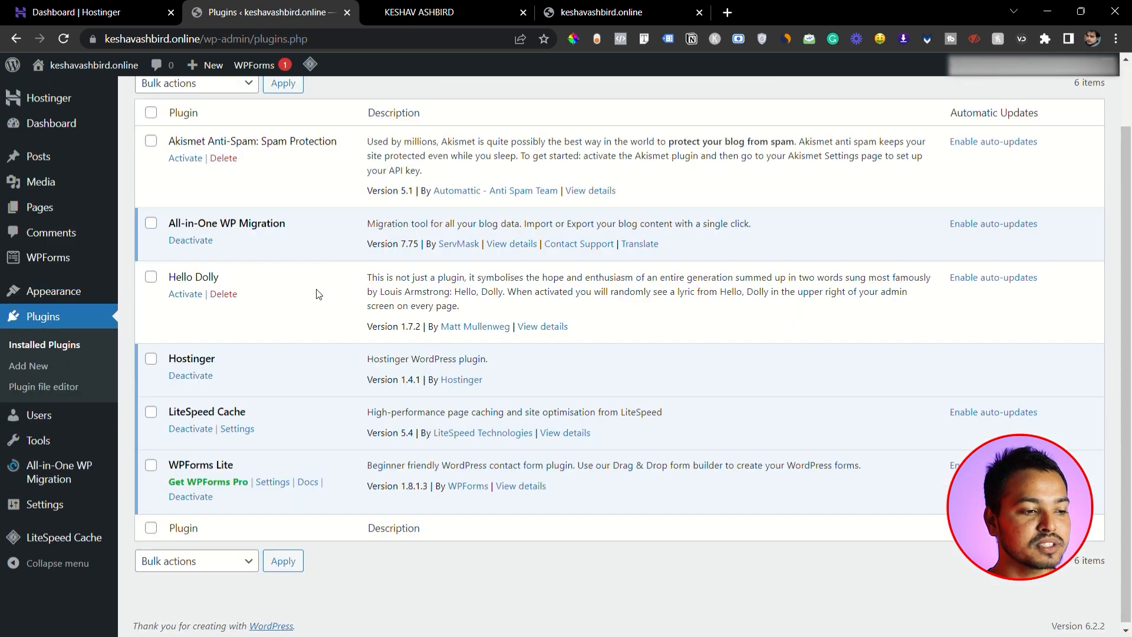
{"action": "scroll", "coordinate": [319, 294], "scroll_direction": "up", "scroll_amount": 1}
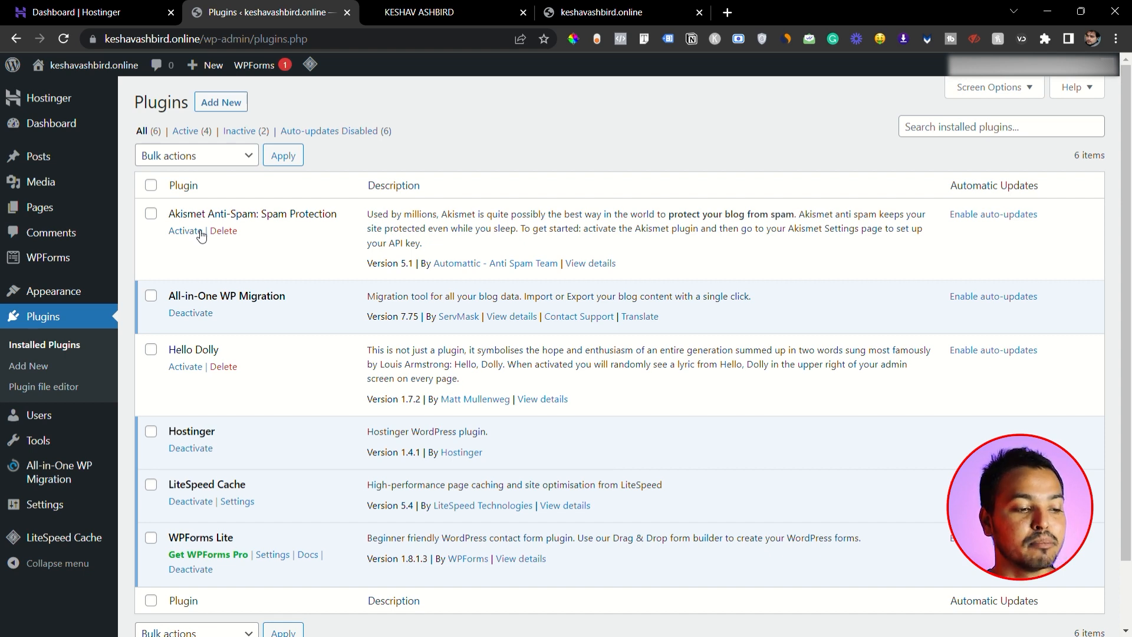
{"action": "scroll", "coordinate": [220, 231], "scroll_direction": "down", "scroll_amount": 2}
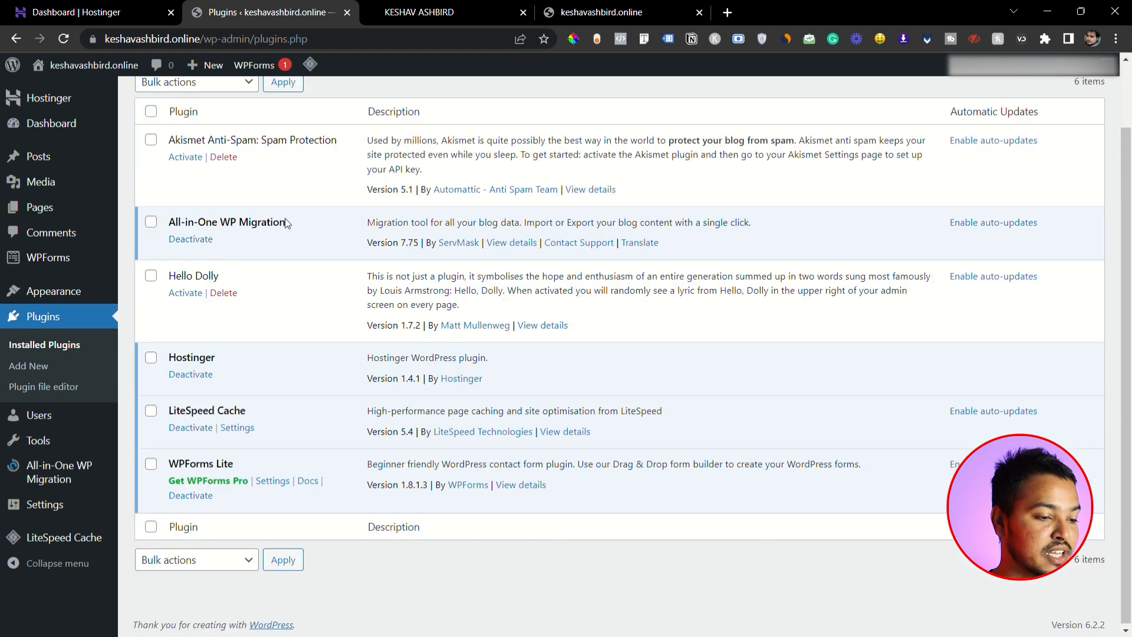
{"action": "scroll", "coordinate": [289, 224], "scroll_direction": "up", "scroll_amount": 2}
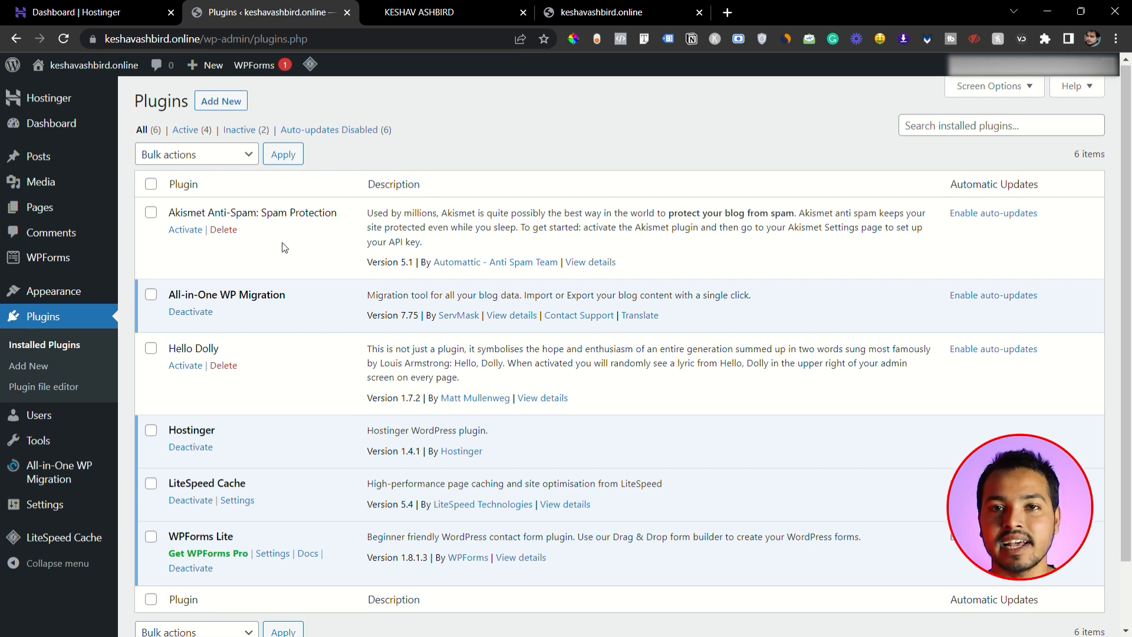
{"action": "scroll", "coordinate": [200, 230], "scroll_direction": "down", "scroll_amount": 2}
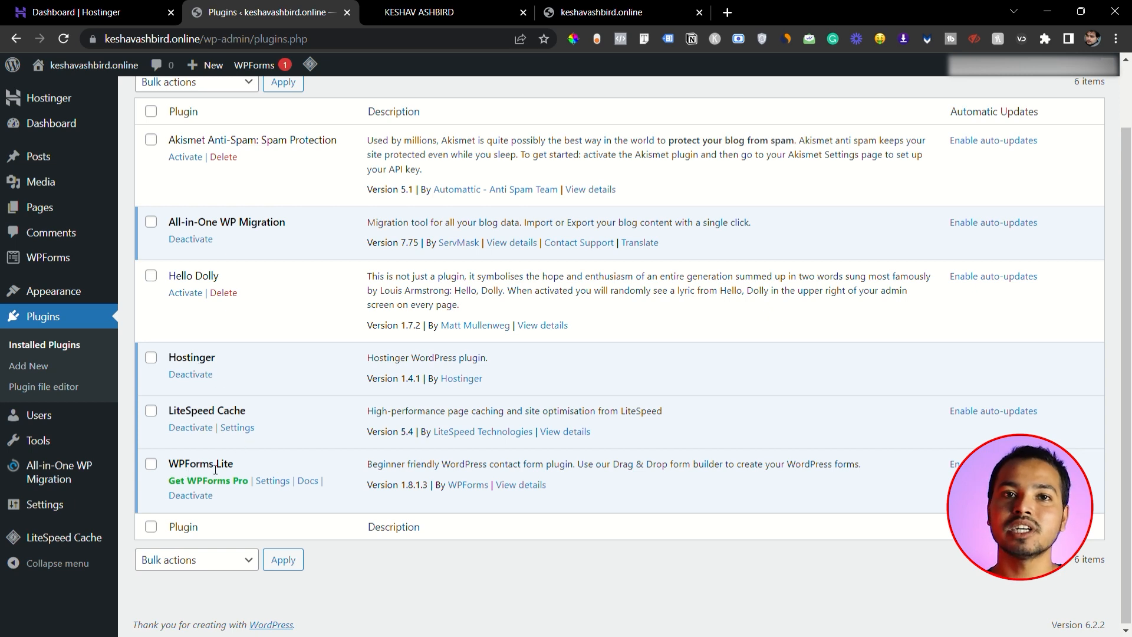
{"action": "scroll", "coordinate": [277, 412], "scroll_direction": "up", "scroll_amount": 2}
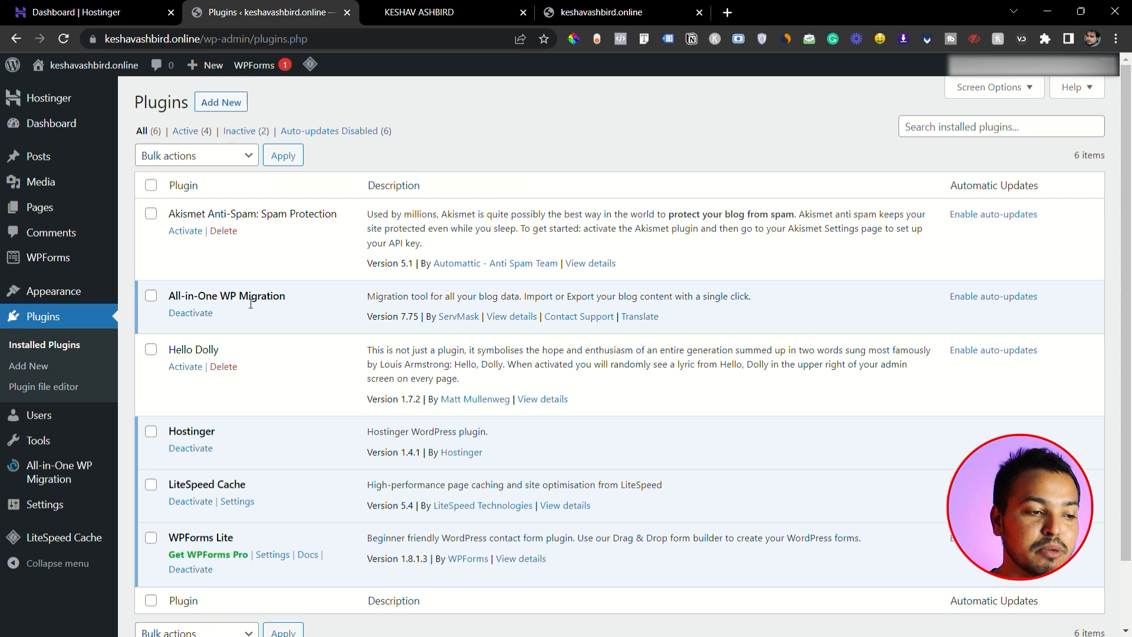
- Activate the Akismet Anti-Spam: Spam Protection plugin and deactivate it again
{"action": "left_click", "coordinate": [185, 231]}
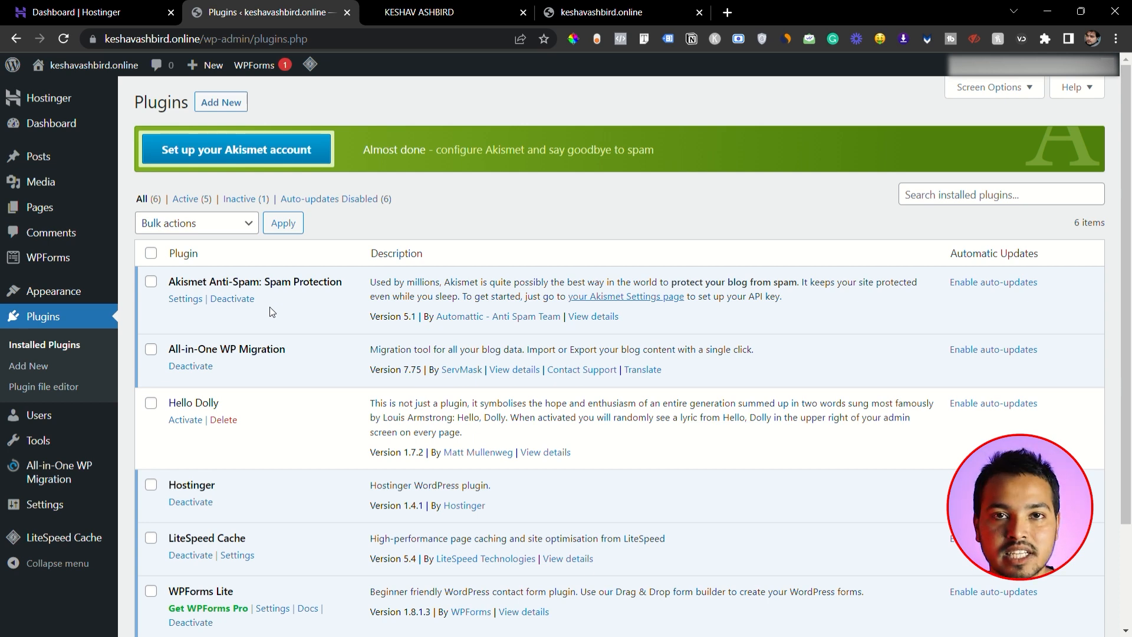
{"action": "scroll", "coordinate": [329, 284], "scroll_direction": "down", "scroll_amount": 2}
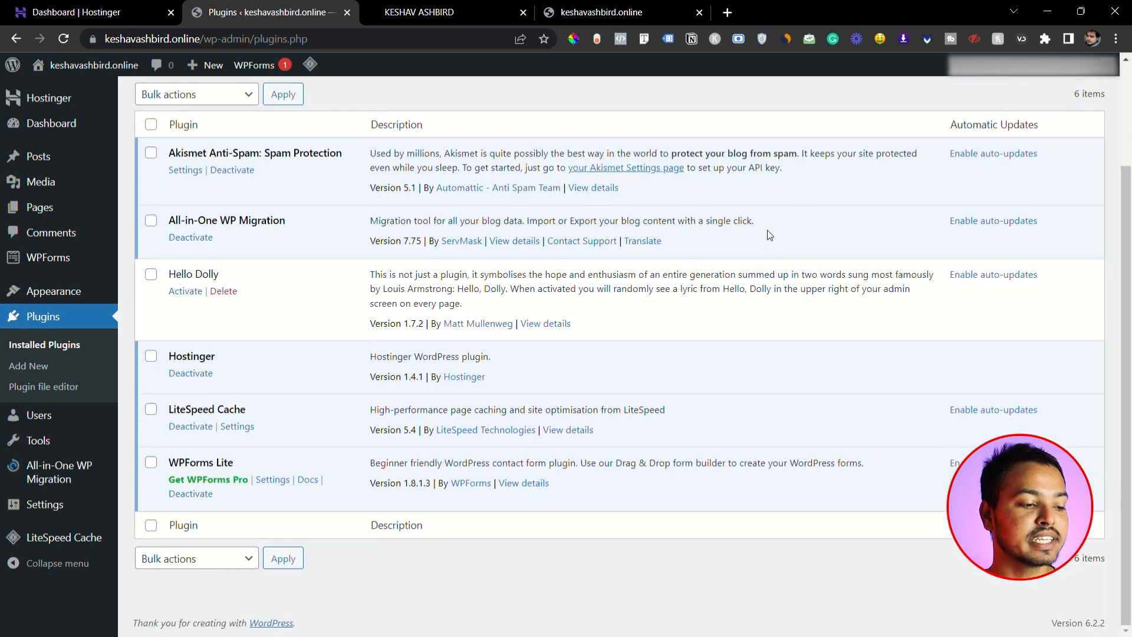
{"action": "scroll", "coordinate": [224, 315], "scroll_direction": "up", "scroll_amount": 1}
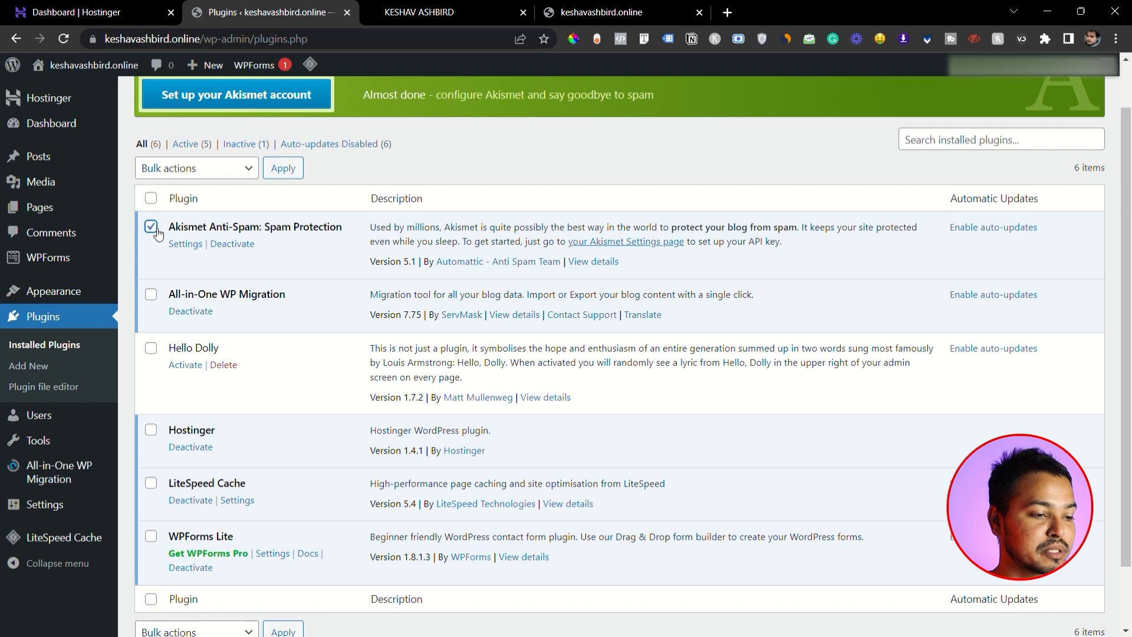
{"action": "left_click", "coordinate": [238, 244]}
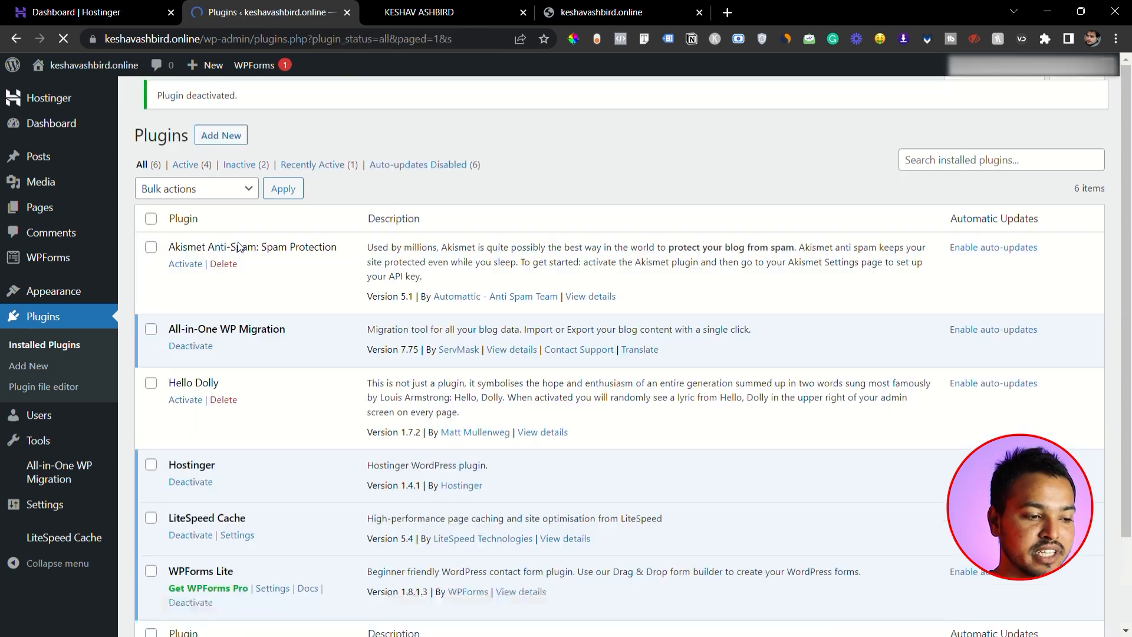
- Delete the Akismet Anti-Spam: Spam Protection plugin and confirm the deletion
{"action": "scroll", "coordinate": [247, 241], "scroll_direction": "down", "scroll_amount": 2}
{"action": "left_click", "coordinate": [224, 155]}
{"action": "left_click", "coordinate": [627, 135]}
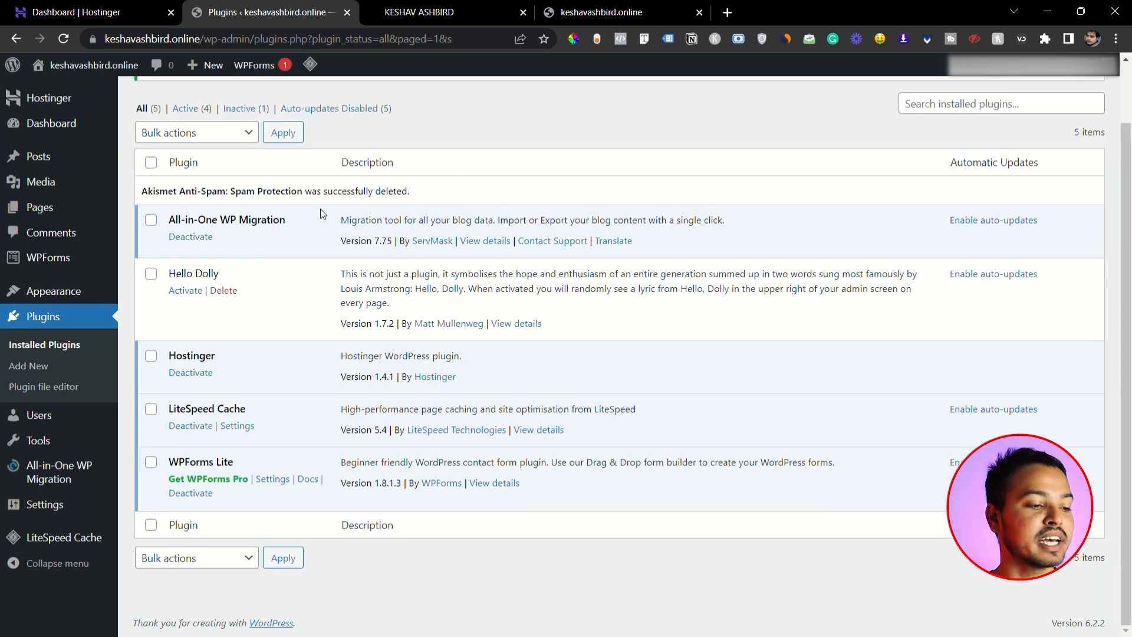
- Select the All-in-One WP Migration, Hello Dolly and Hostinger plugins and deactivate them in bulk
{"action": "left_click", "coordinate": [151, 219]}
{"action": "left_click", "coordinate": [151, 274]}
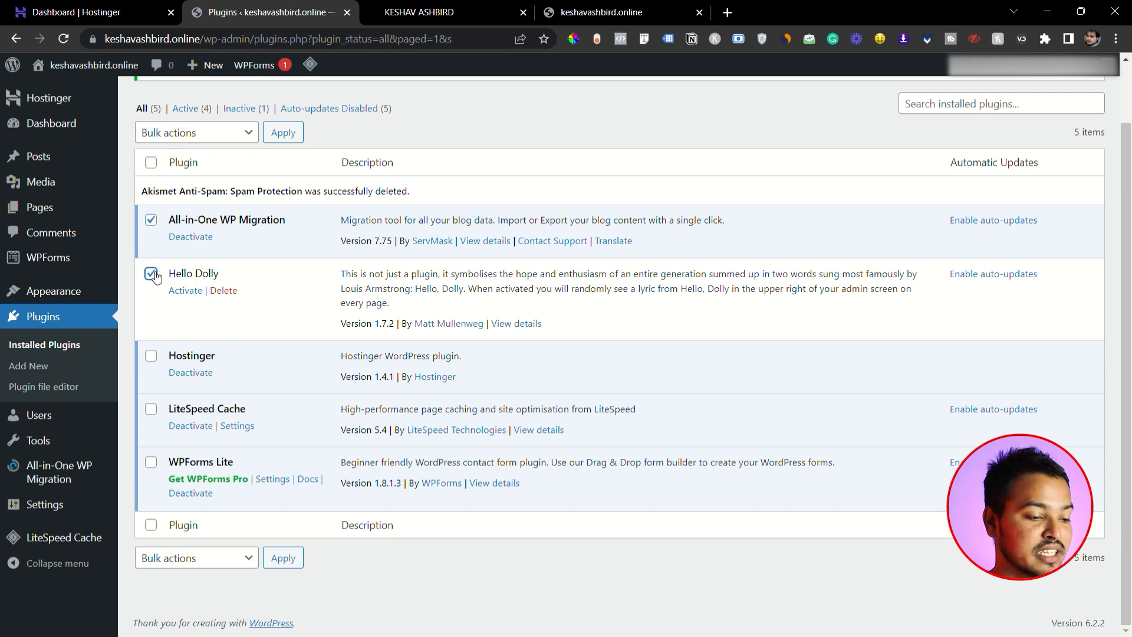
{"action": "left_click", "coordinate": [151, 356]}
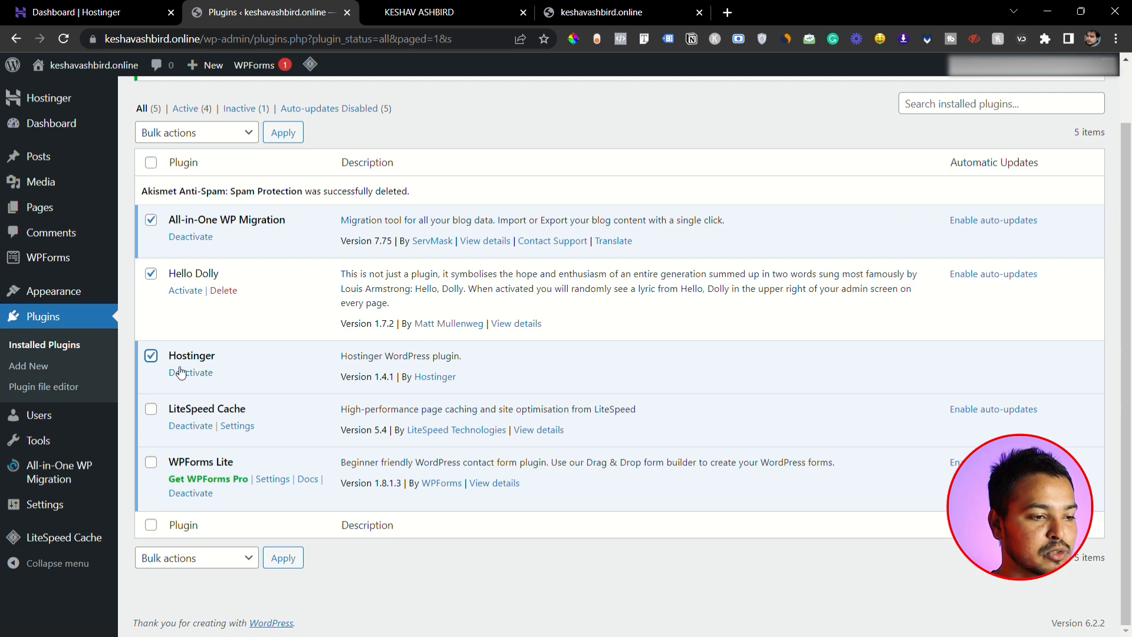
{"action": "left_click", "coordinate": [240, 132]}
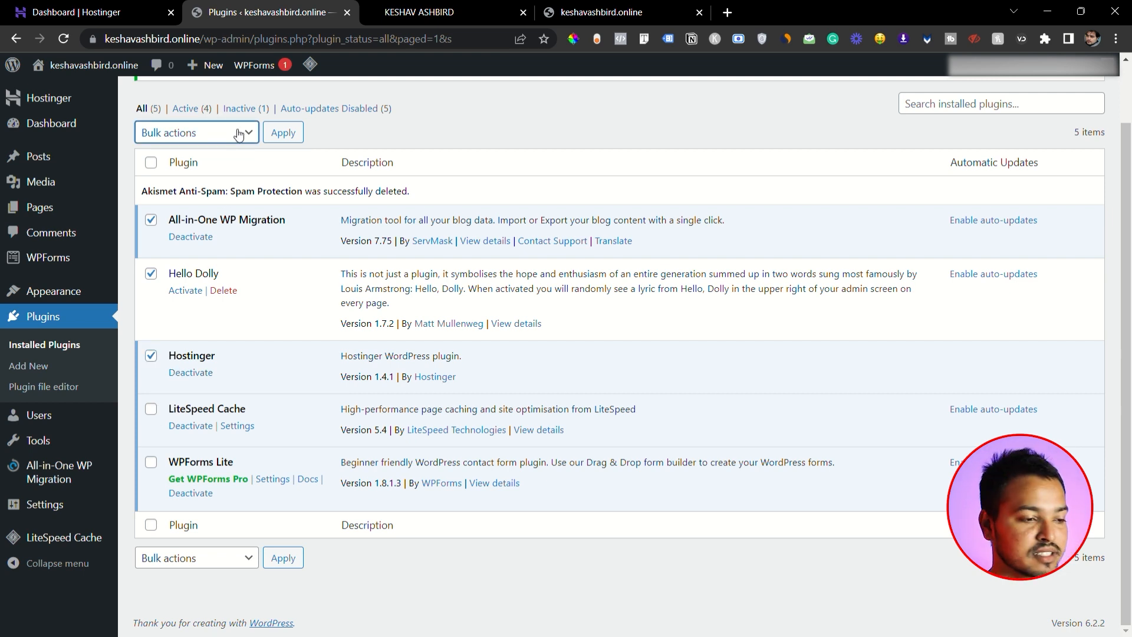
{"action": "left_click", "coordinate": [214, 186]}
{"action": "left_click", "coordinate": [283, 132]}
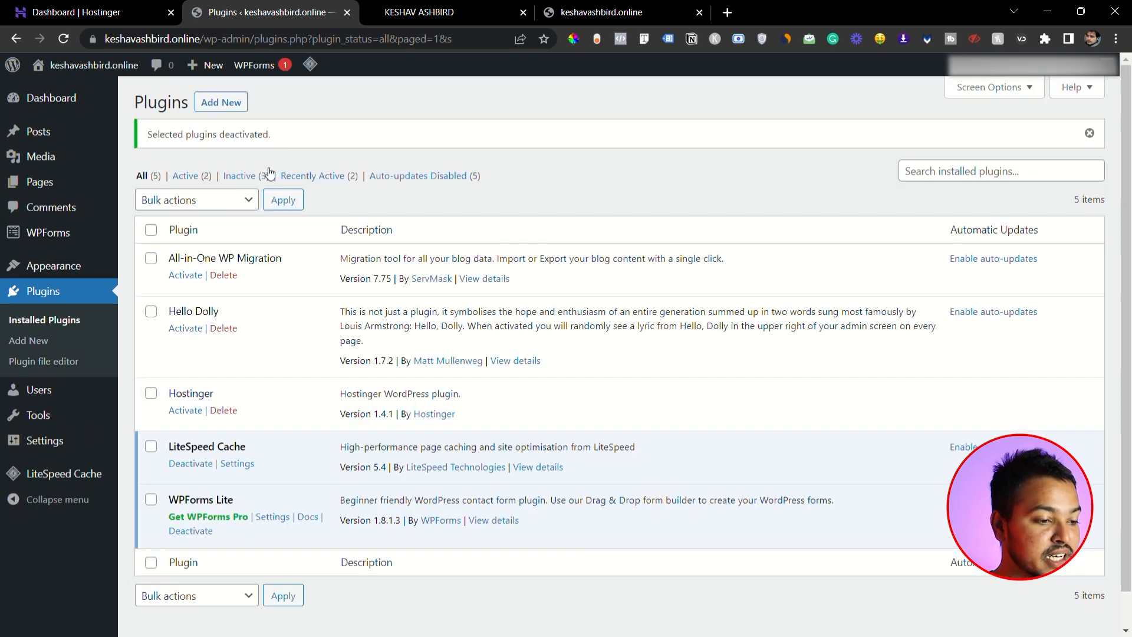
- Delete the All-in-One WP Migration, Hello Dolly and Hostinger plugins in bulk and confirm the deletion
{"action": "left_click", "coordinate": [151, 258]}
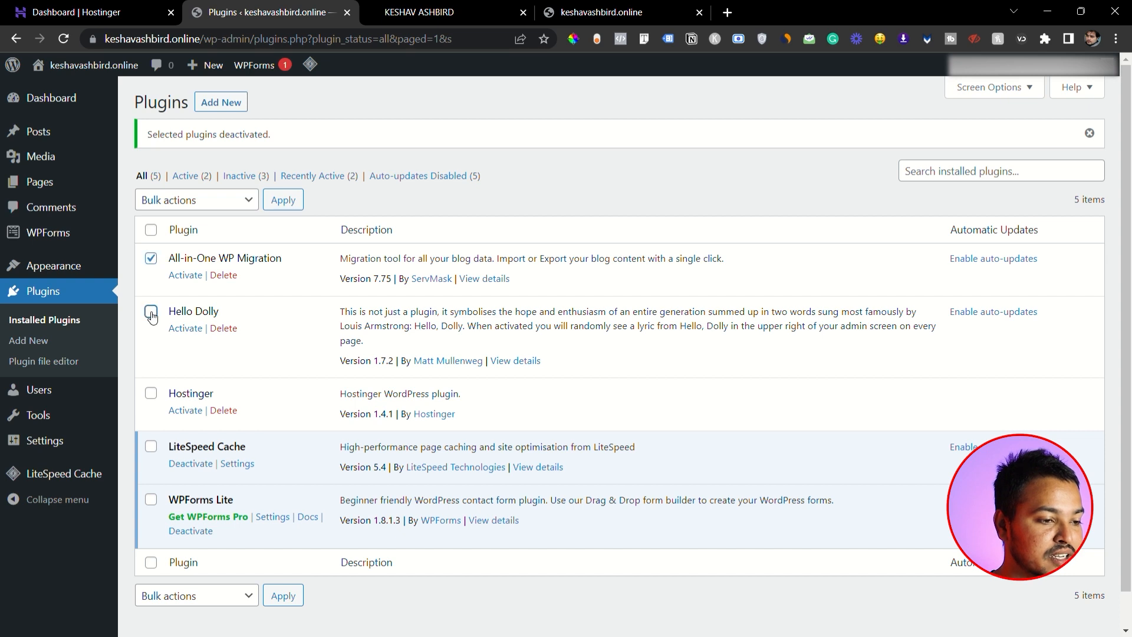
{"action": "left_click", "coordinate": [151, 311]}
{"action": "left_click", "coordinate": [151, 393]}
{"action": "left_click", "coordinate": [233, 200]}
{"action": "left_click", "coordinate": [194, 278]}
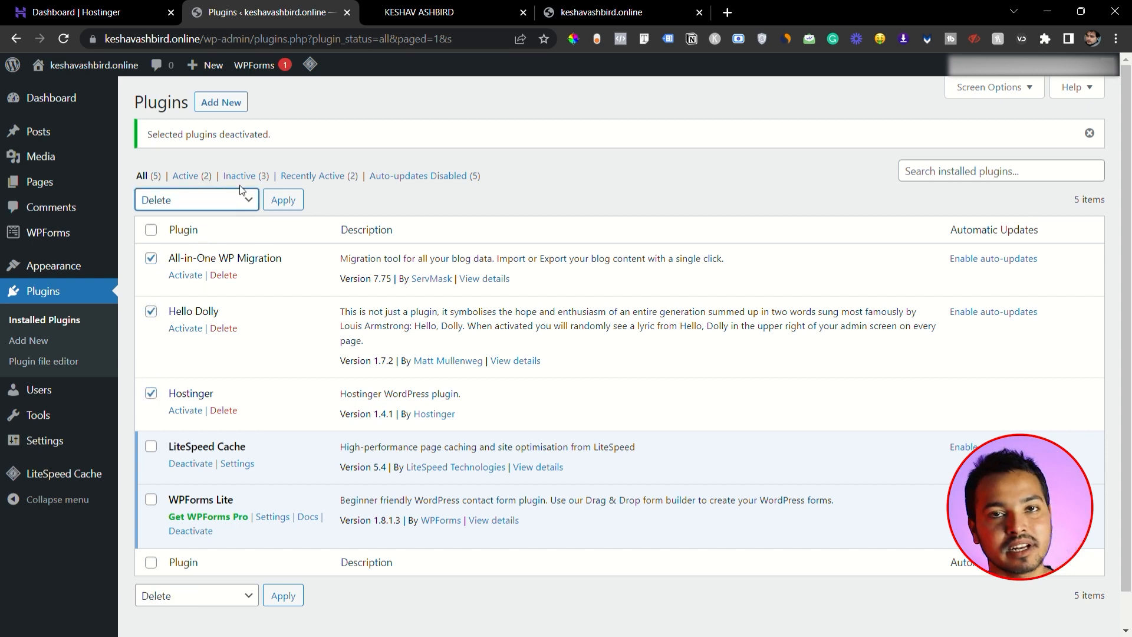
{"action": "left_click", "coordinate": [283, 200]}
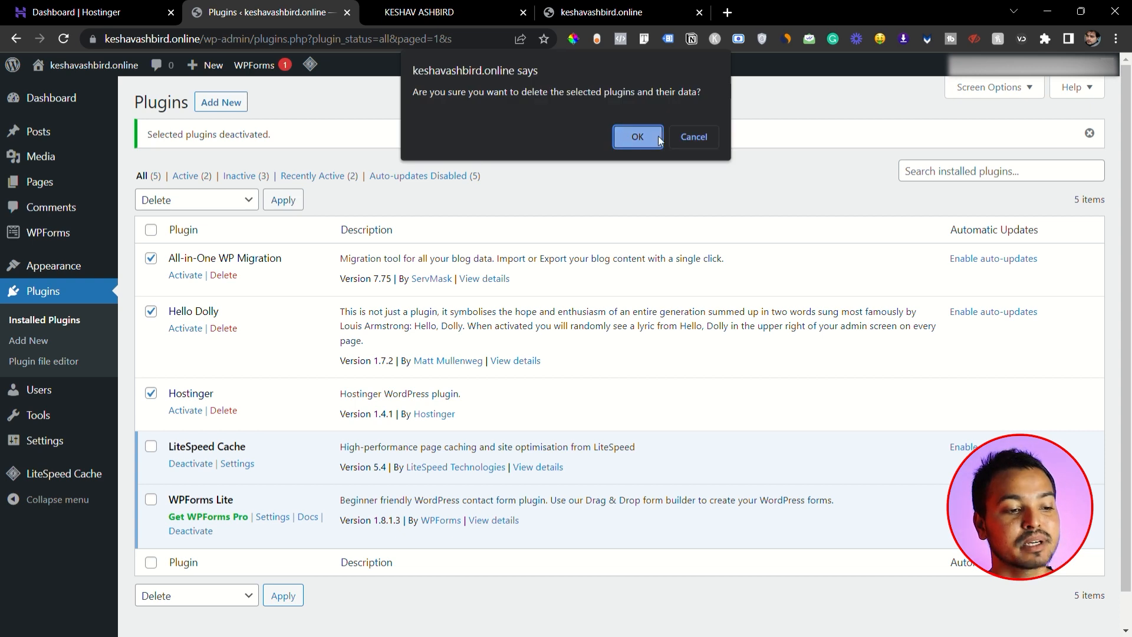
{"action": "left_click", "coordinate": [640, 135]}
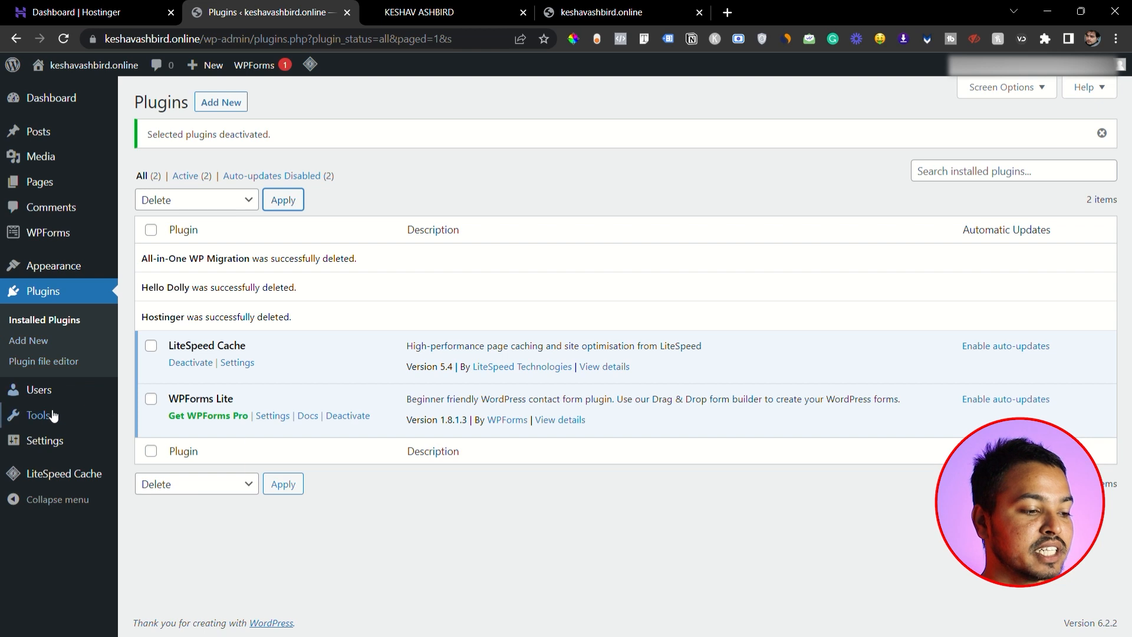
- Open the live site's home page in a new browser tab
{"action": "mouse_move", "coordinate": [55, 396]}
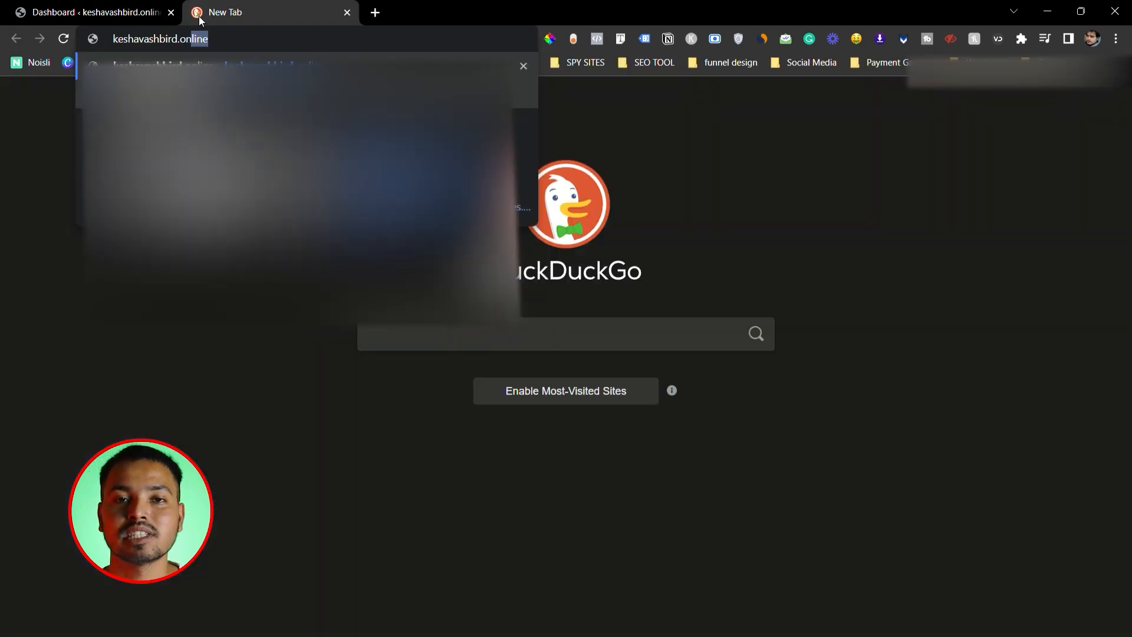
{"action": "type", "text": "ine"}
{"action": "key", "text": "Return"}
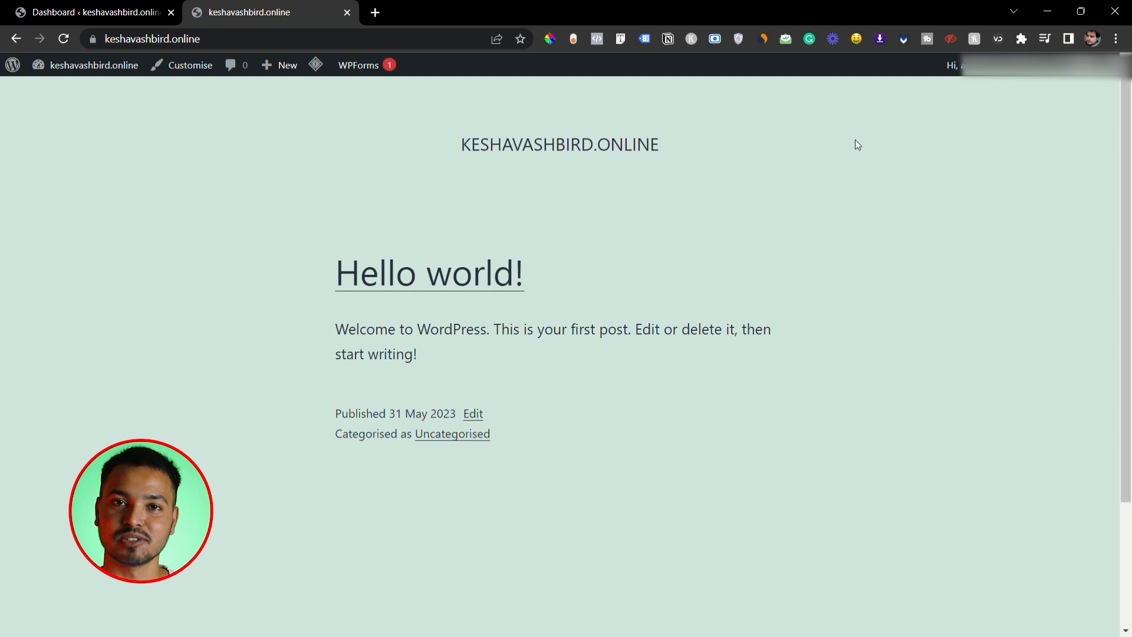
- Return to WordPress admin, start adding a new theme and search the theme directory for "astra"
{"action": "left_click", "coordinate": [52, 7]}
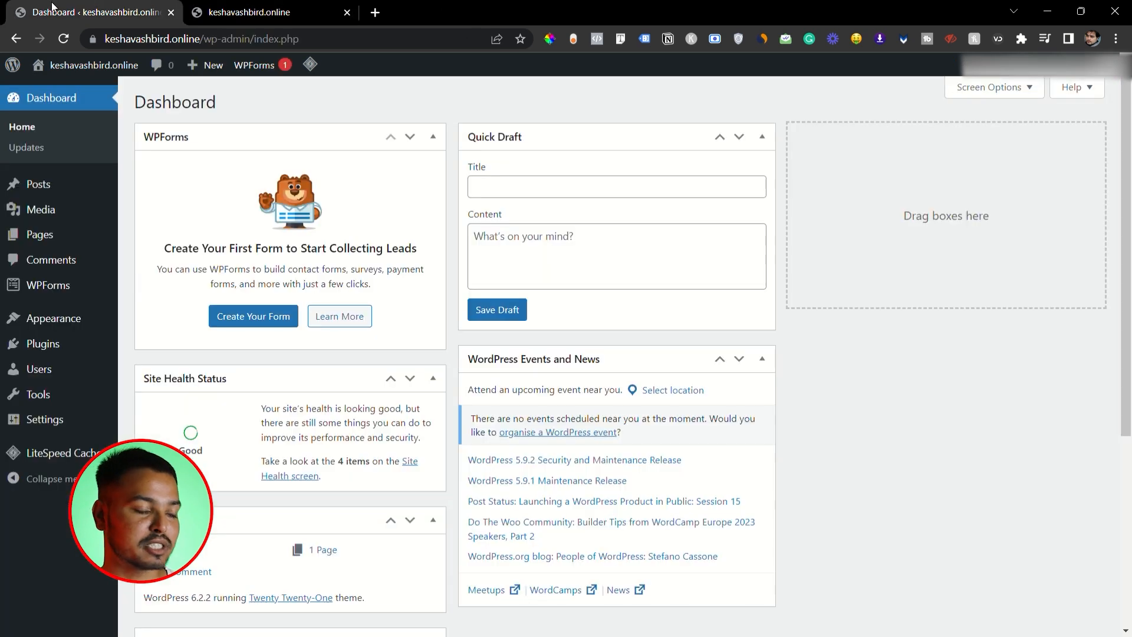
{"action": "left_click", "coordinate": [51, 318]}
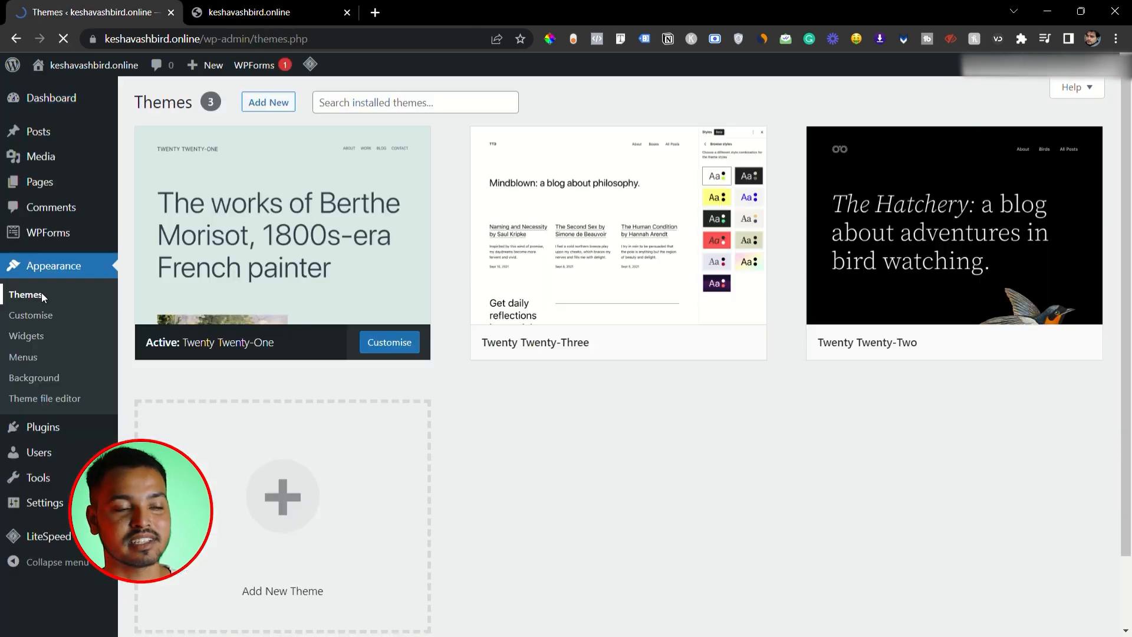
{"action": "left_click", "coordinate": [266, 106]}
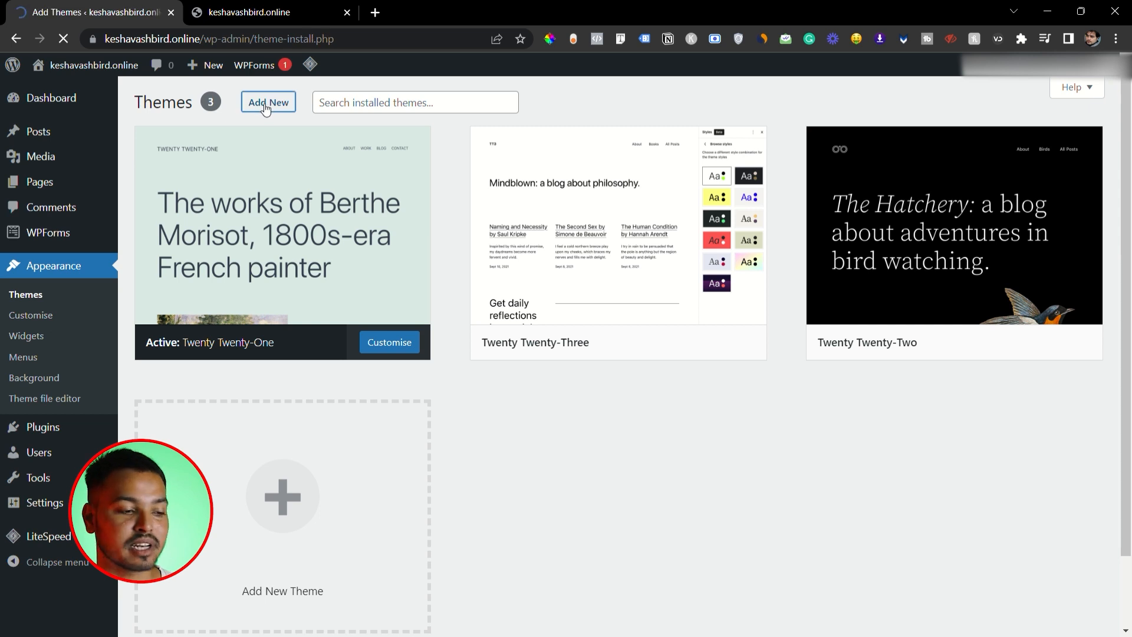
{"action": "left_click", "coordinate": [951, 147]}
{"action": "type", "text": "astra"}
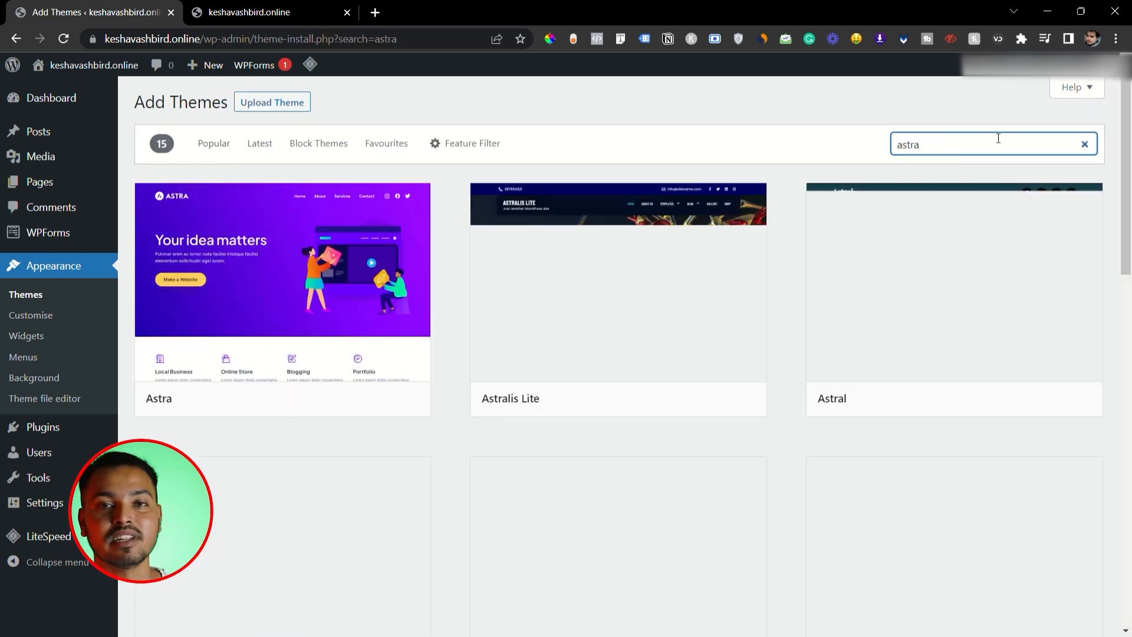
- Install and activate the Astra theme, and look over the Themes page
{"action": "mouse_move", "coordinate": [299, 297]}
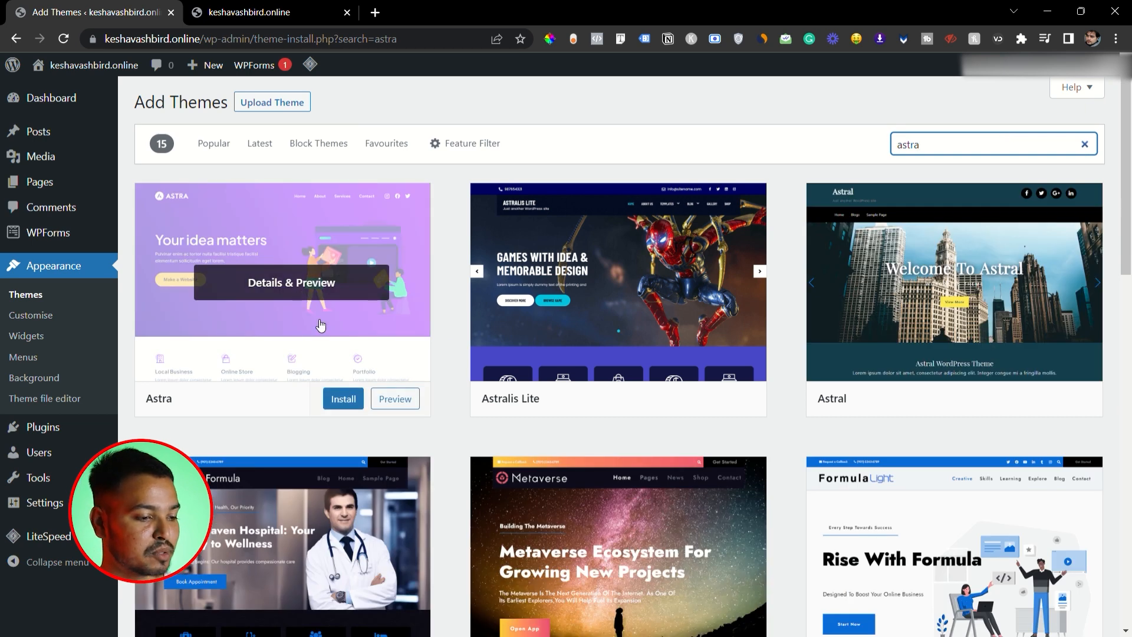
{"action": "left_click", "coordinate": [343, 399]}
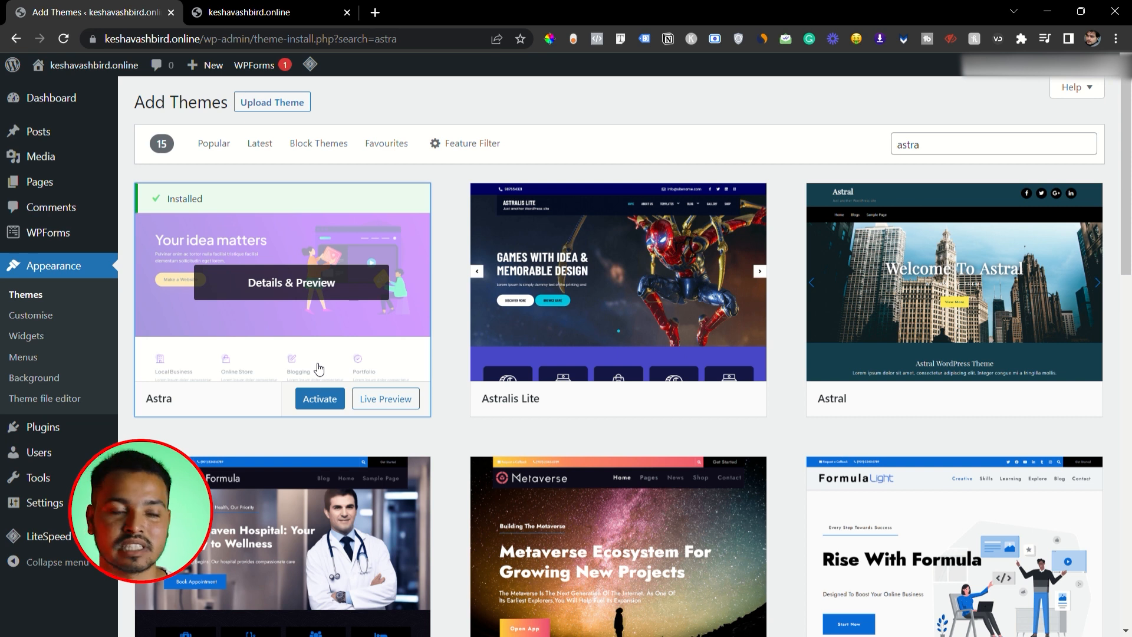
{"action": "left_click", "coordinate": [317, 400]}
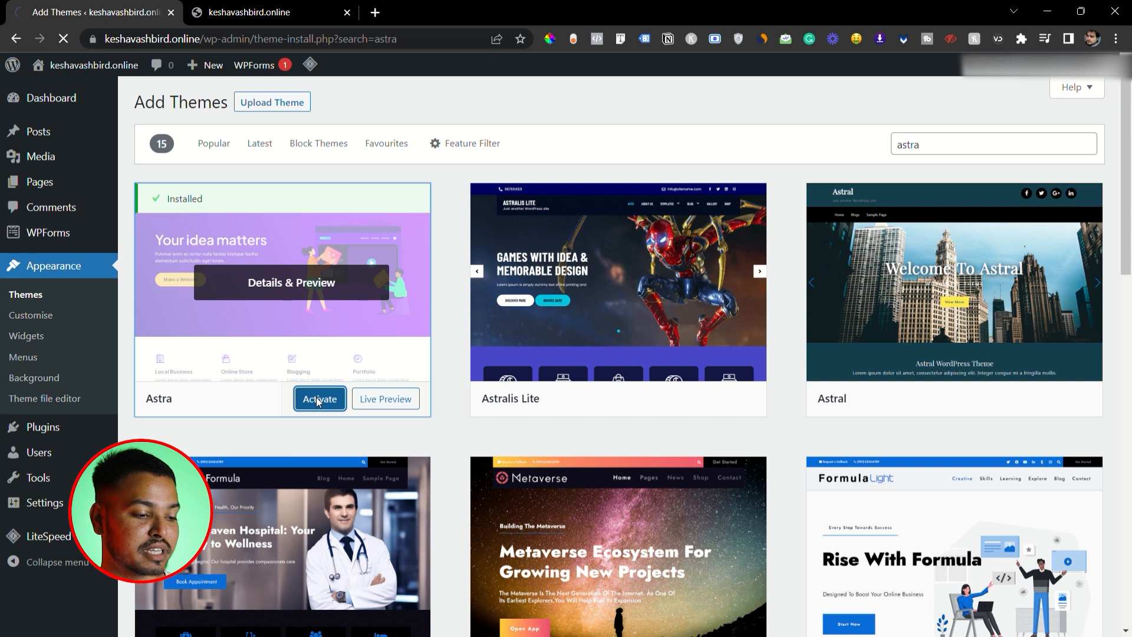
{"action": "scroll", "coordinate": [472, 396], "scroll_direction": "down", "scroll_amount": 3}
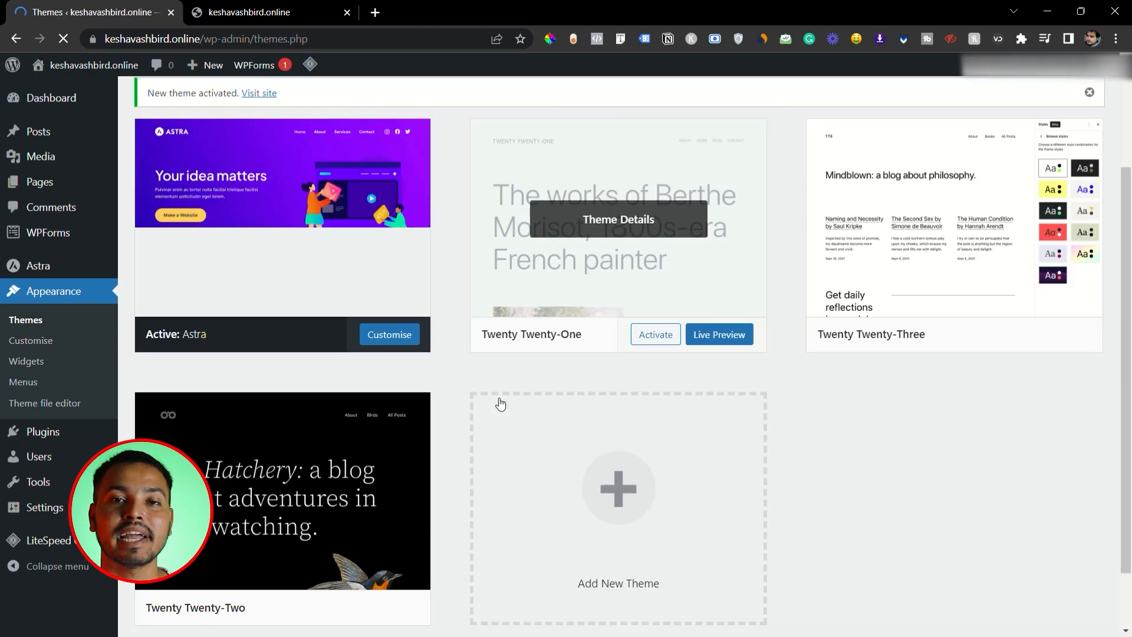
{"action": "scroll", "coordinate": [500, 404], "scroll_direction": "up", "scroll_amount": 2}
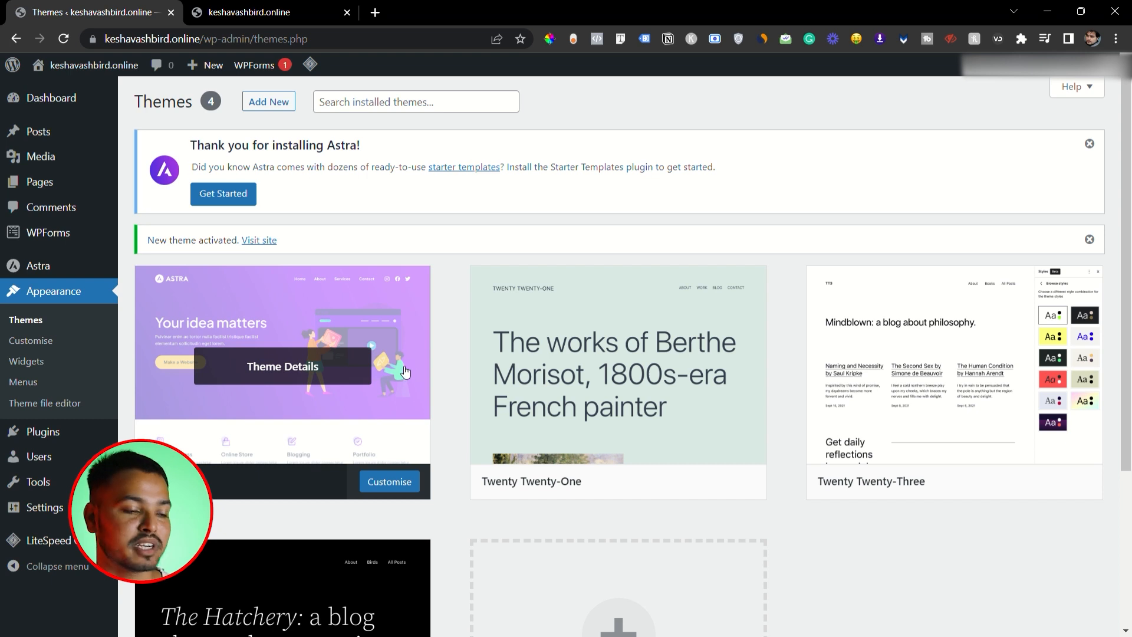
{"action": "scroll", "coordinate": [405, 372], "scroll_direction": "down", "scroll_amount": 2}
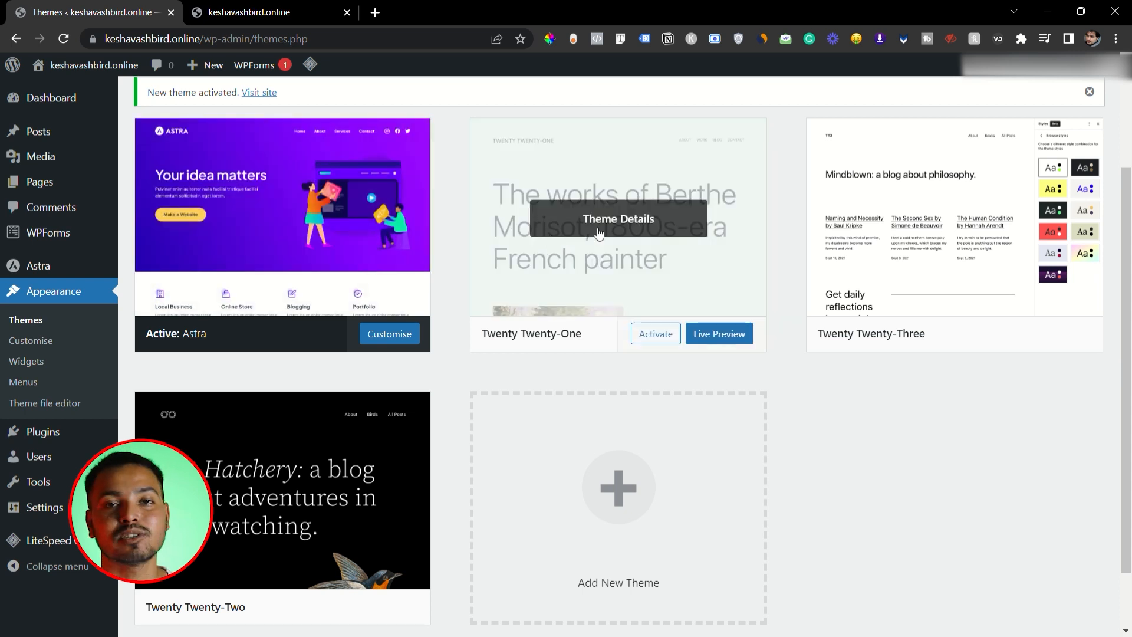
- Delete the unused Twenty Twenty-One, Twenty Twenty-Two and Twenty Twenty-Three themes, confirming each deletion
{"action": "left_click", "coordinate": [627, 237]}
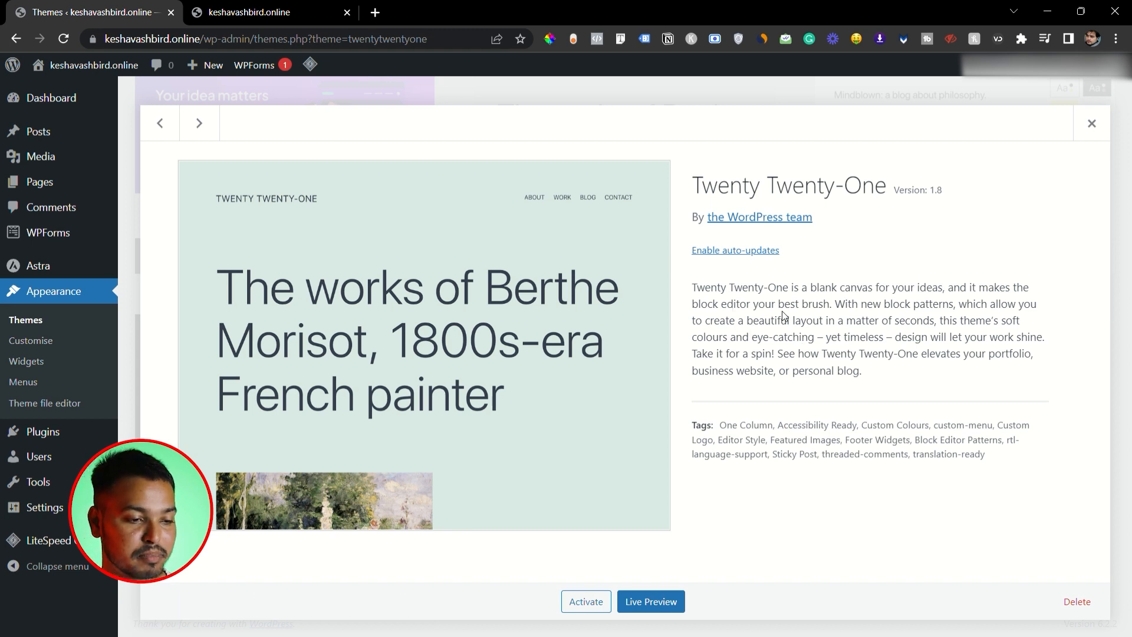
{"action": "left_click", "coordinate": [1083, 610]}
{"action": "left_click", "coordinate": [651, 154]}
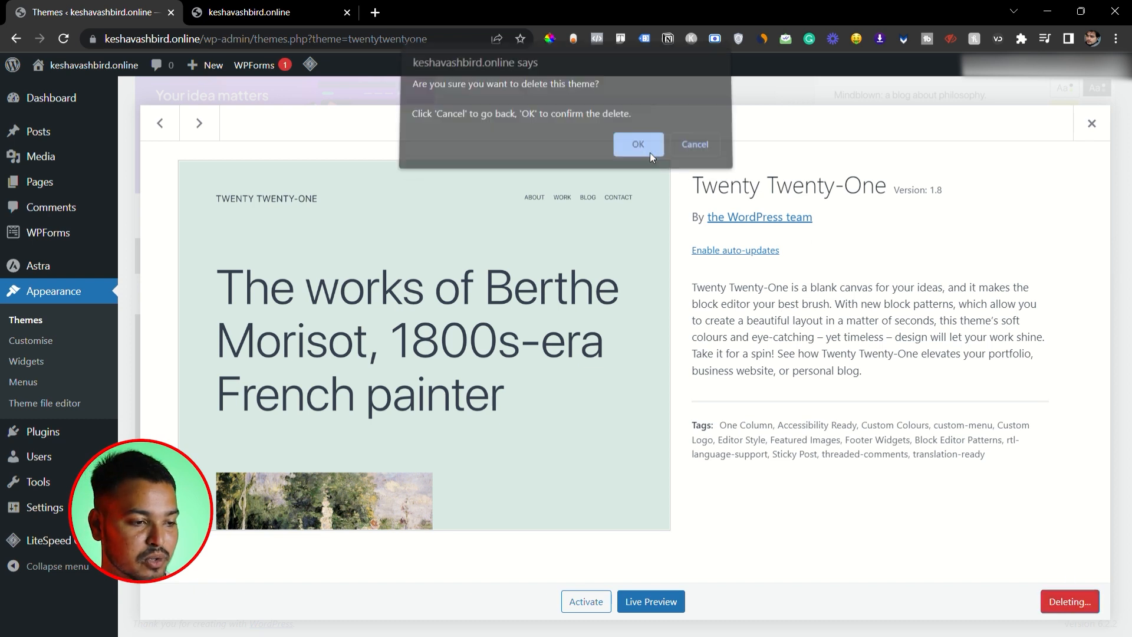
{"action": "left_click", "coordinate": [643, 180]}
{"action": "left_click", "coordinate": [1078, 602]}
{"action": "left_click", "coordinate": [637, 151]}
{"action": "left_click", "coordinate": [647, 301]}
{"action": "left_click", "coordinate": [1077, 602]}
{"action": "left_click", "coordinate": [638, 151]}
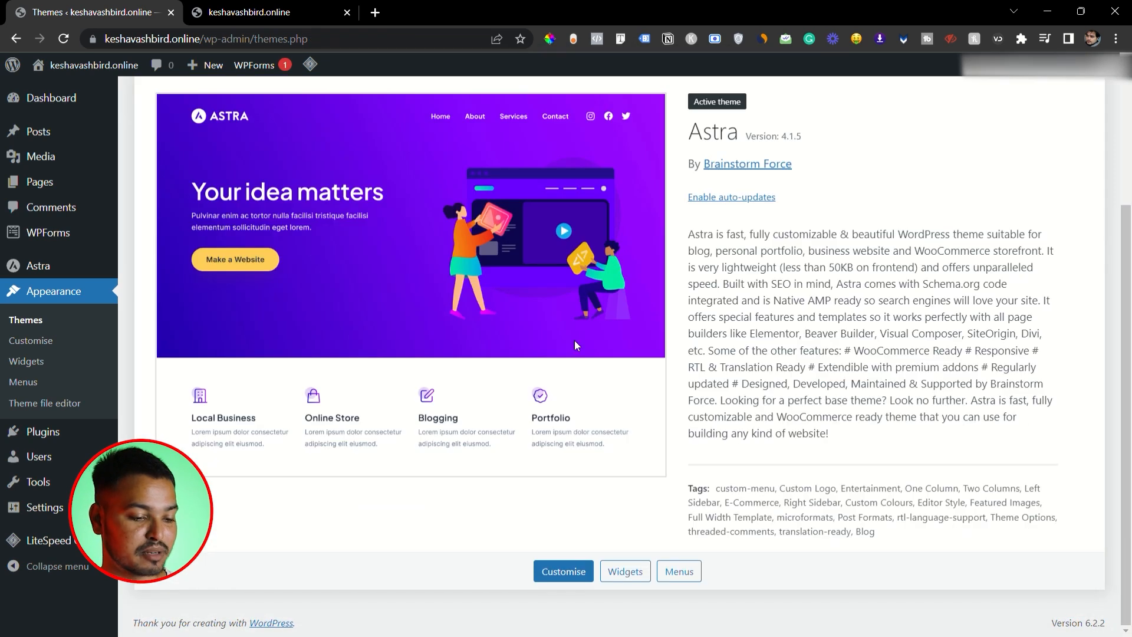
{"action": "scroll", "coordinate": [574, 341], "scroll_direction": "up", "scroll_amount": 3}
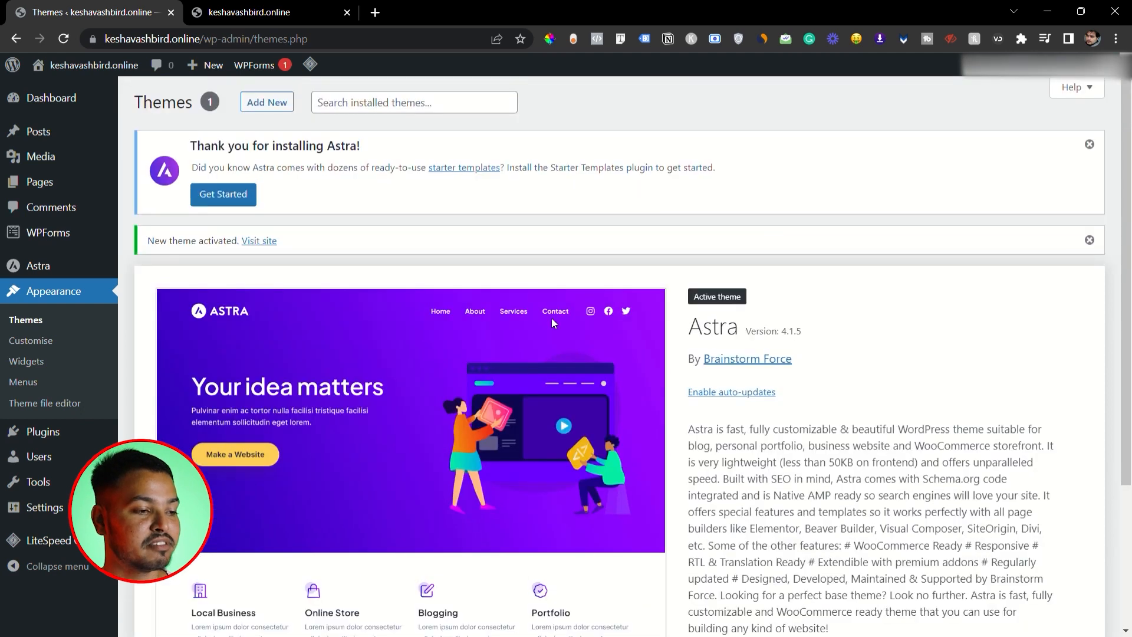
- Reload the live site's home page to check its look with the Astra theme, and return to the WordPress admin
{"action": "left_click", "coordinate": [262, 12]}
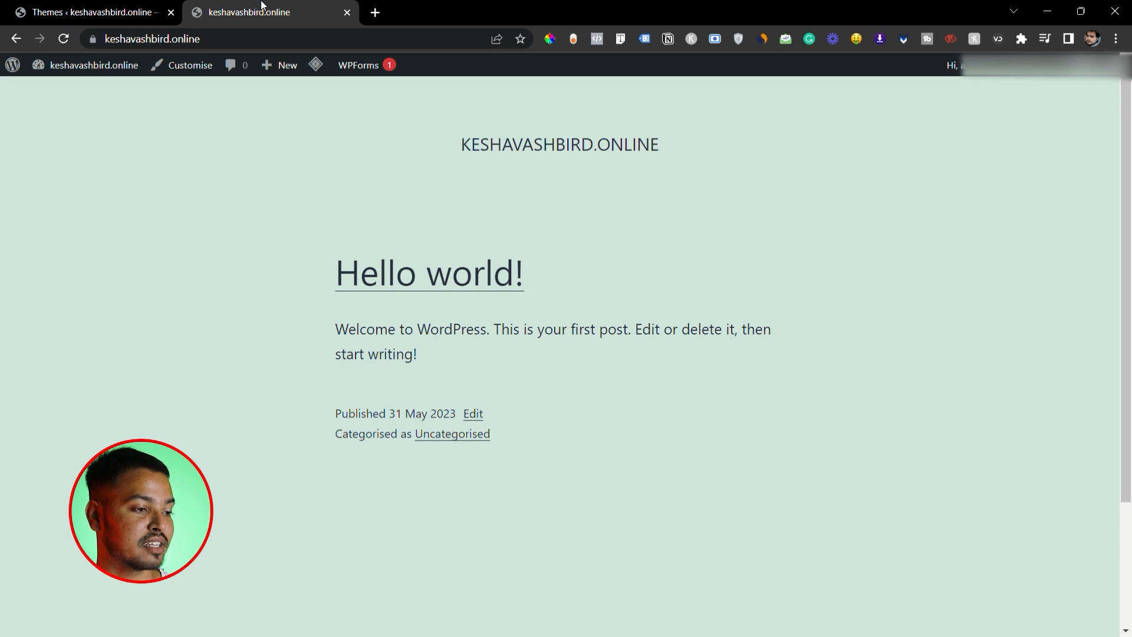
{"action": "left_click", "coordinate": [65, 40]}
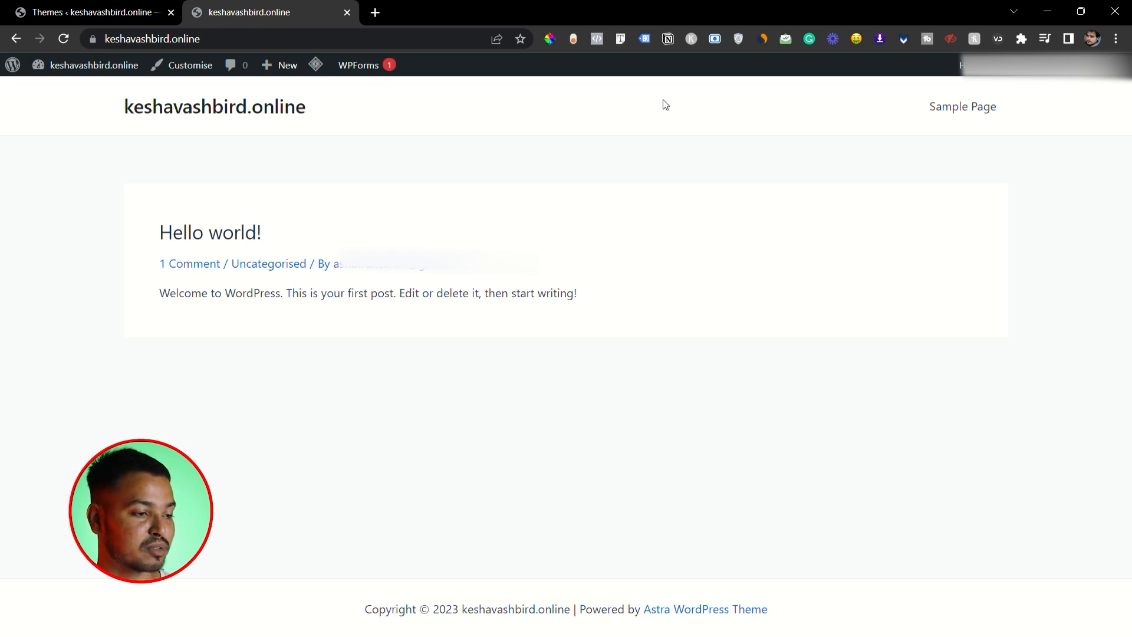
{"action": "left_click", "coordinate": [95, 6]}
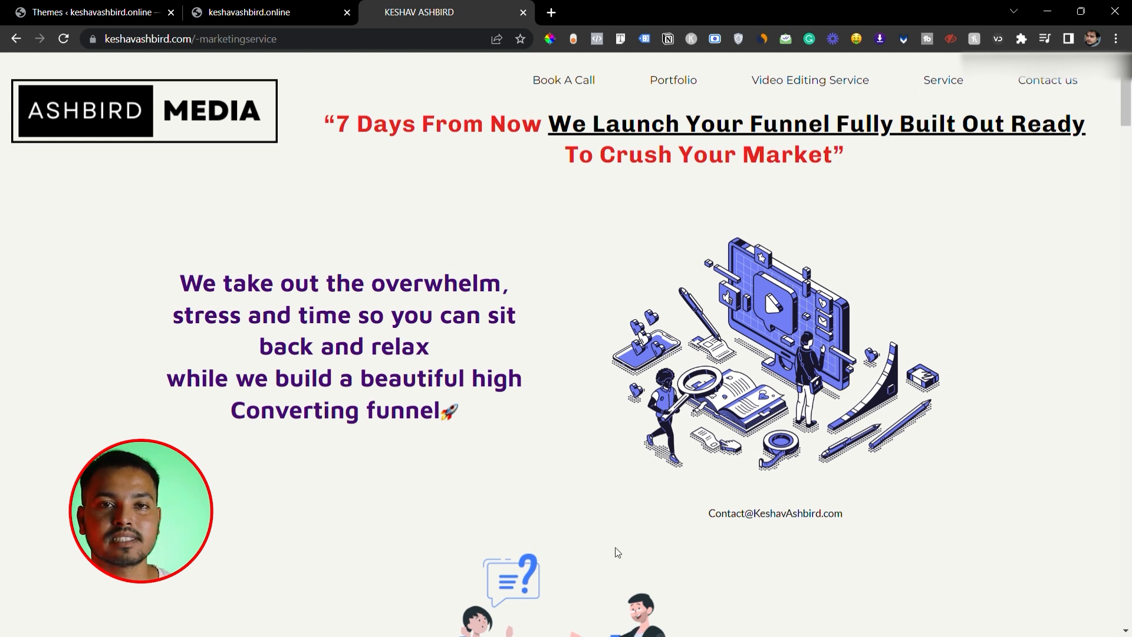
{"action": "left_click", "coordinate": [265, 13]}
{"action": "left_click", "coordinate": [112, 12]}
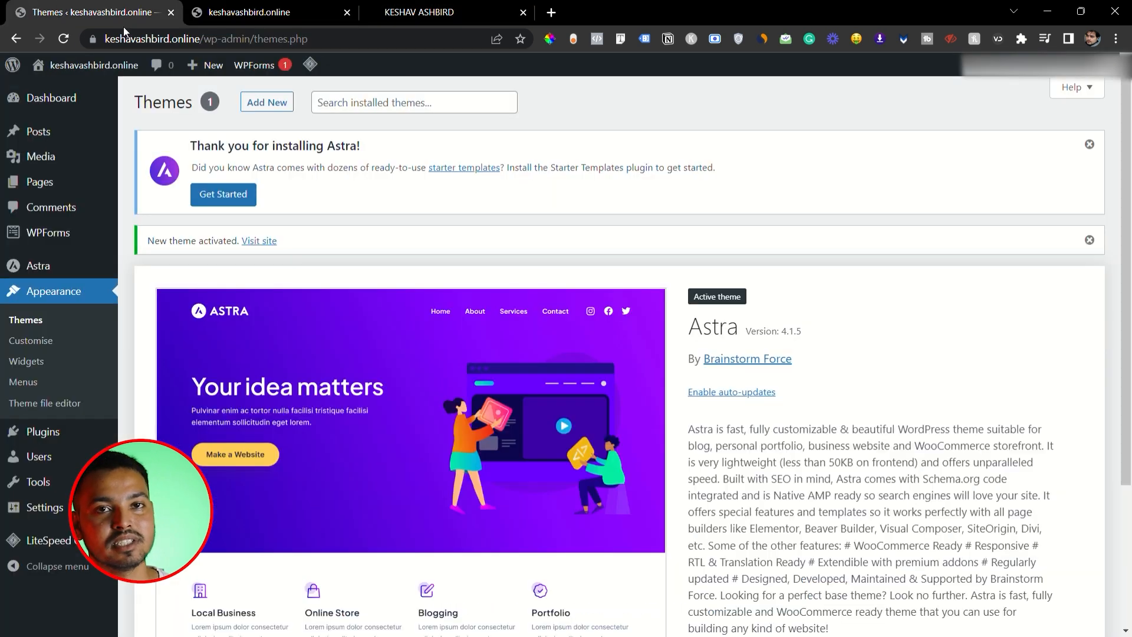
- Move the default Privacy Policy and Sample Page pages to the Bin with a bulk action
{"action": "left_click", "coordinate": [46, 187]}
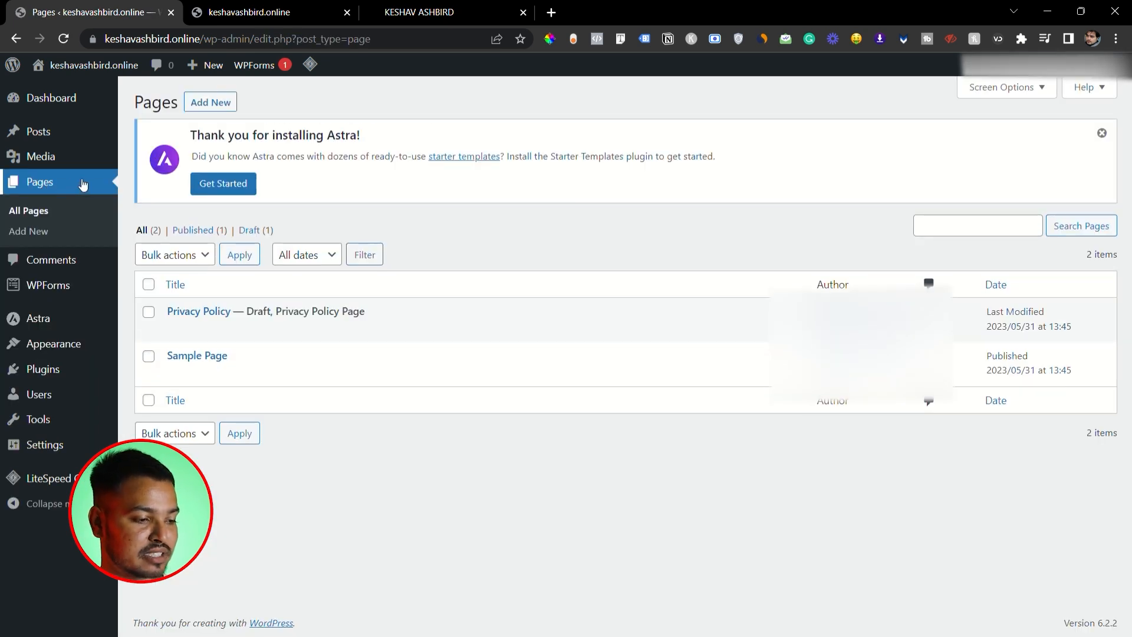
{"action": "mouse_move", "coordinate": [233, 329]}
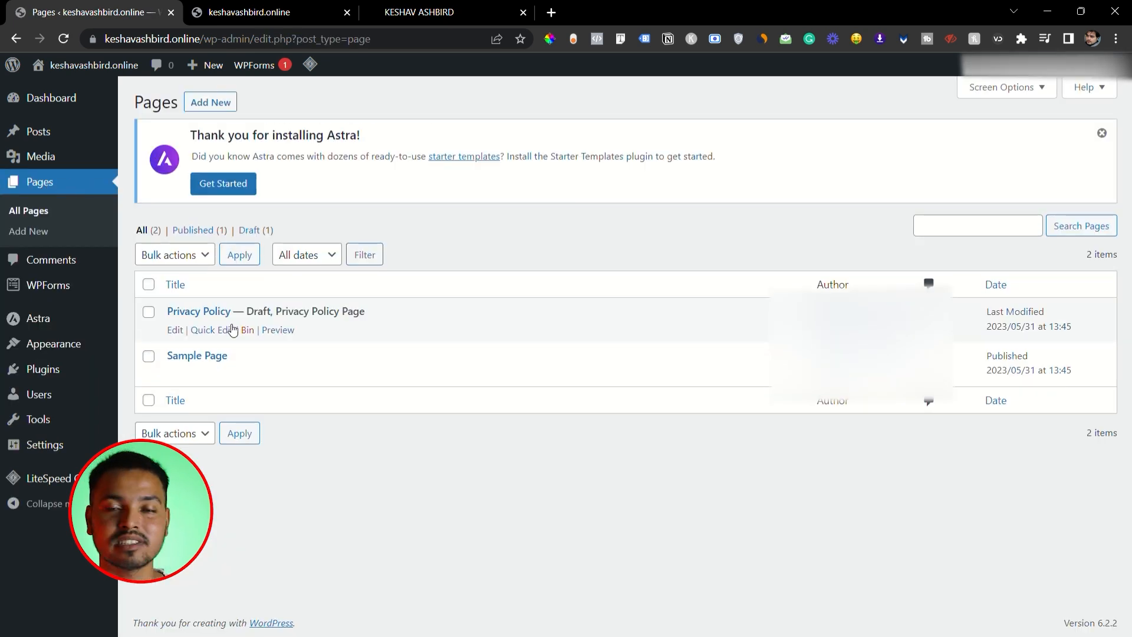
{"action": "left_click", "coordinate": [148, 312]}
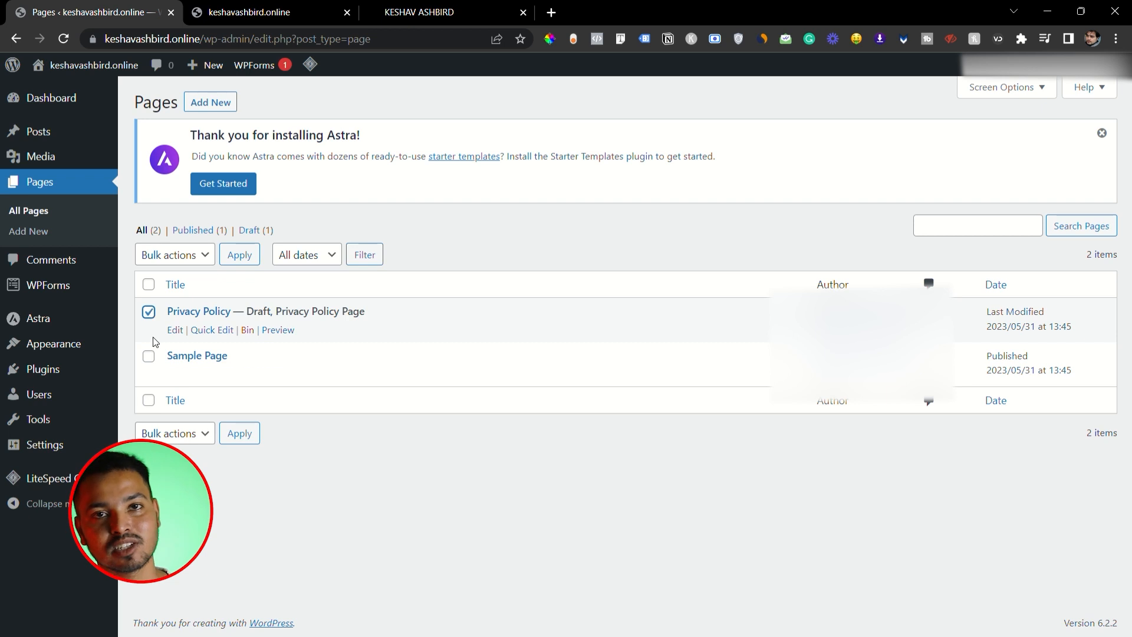
{"action": "left_click", "coordinate": [148, 357]}
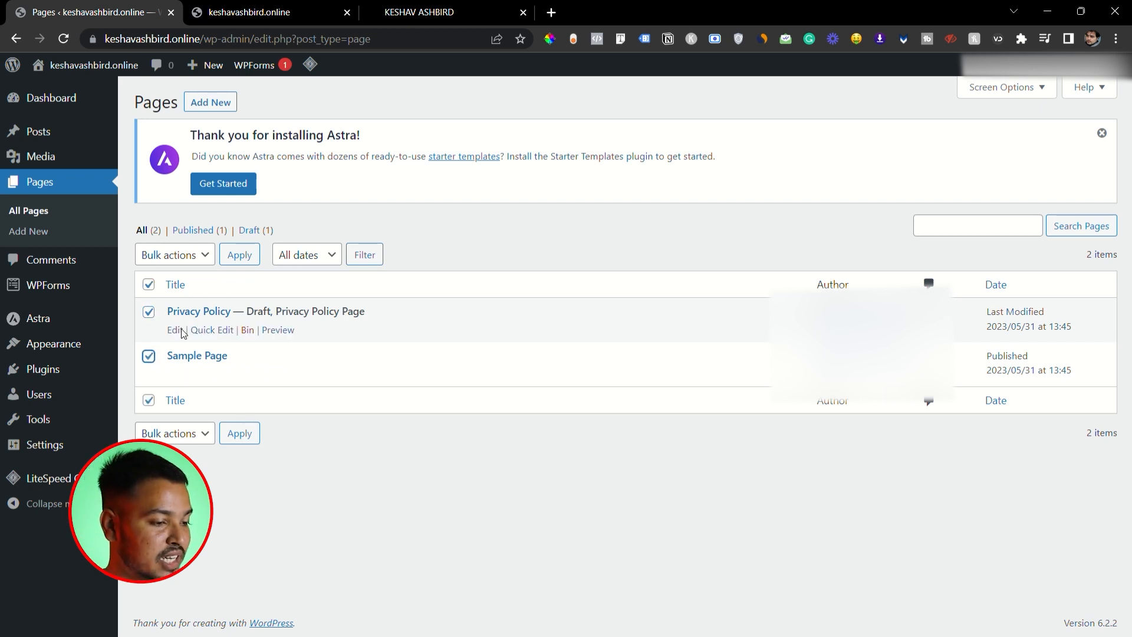
{"action": "left_click", "coordinate": [205, 258]}
{"action": "left_click", "coordinate": [184, 311]}
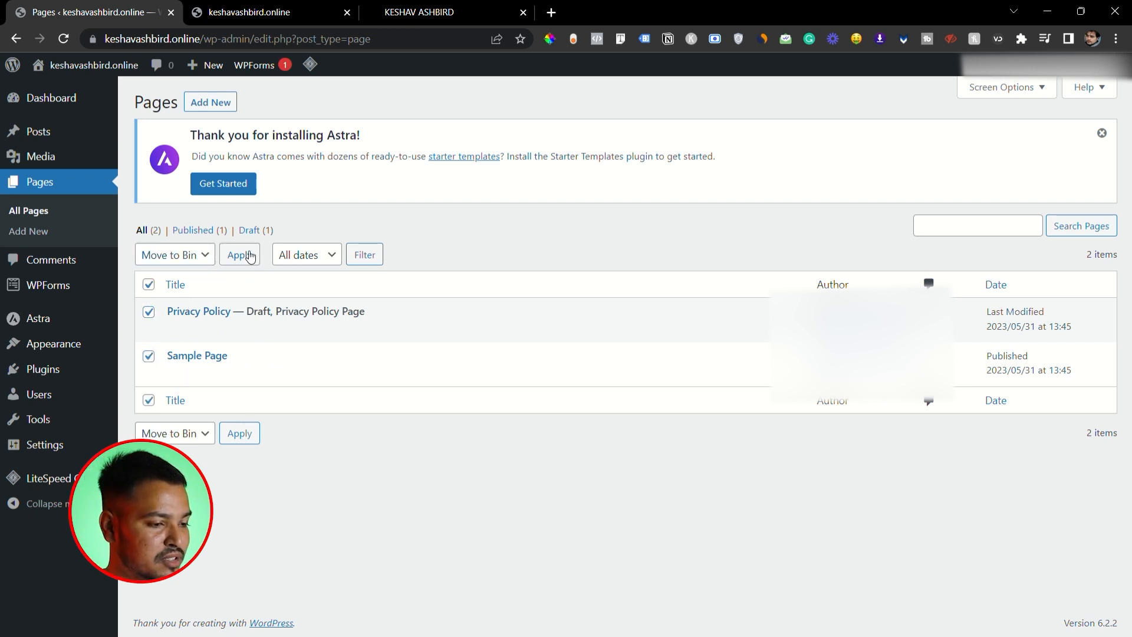
{"action": "left_click", "coordinate": [240, 255]}
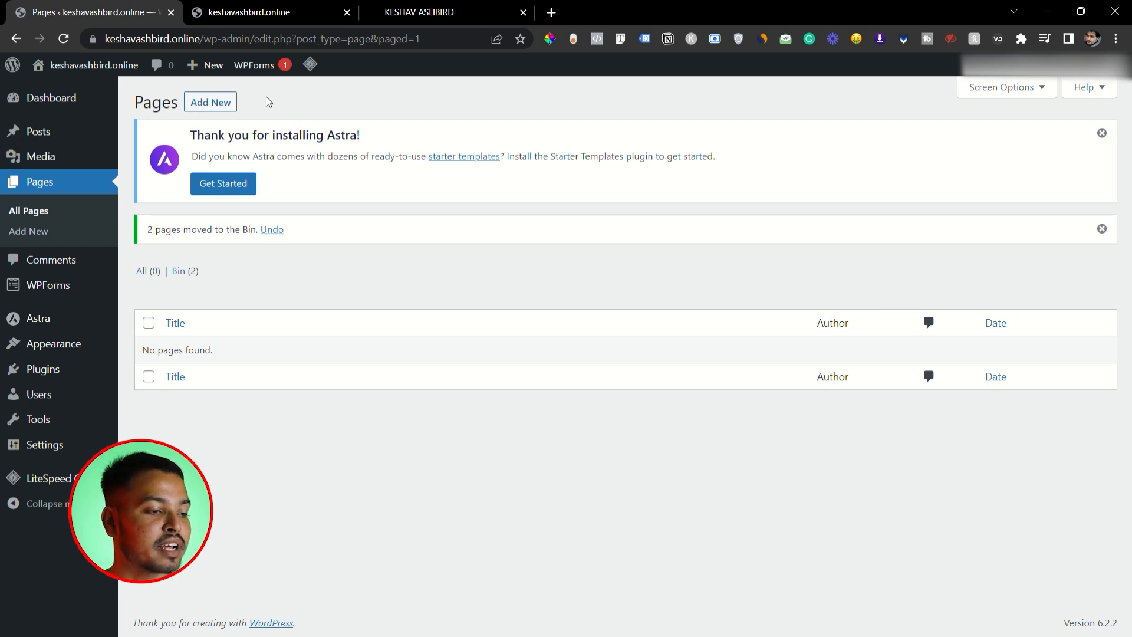
- View the blank new-page editor, and find the Elementor Website Builder plugin by searching for "elementor", install and activate it
{"action": "left_click", "coordinate": [214, 110]}
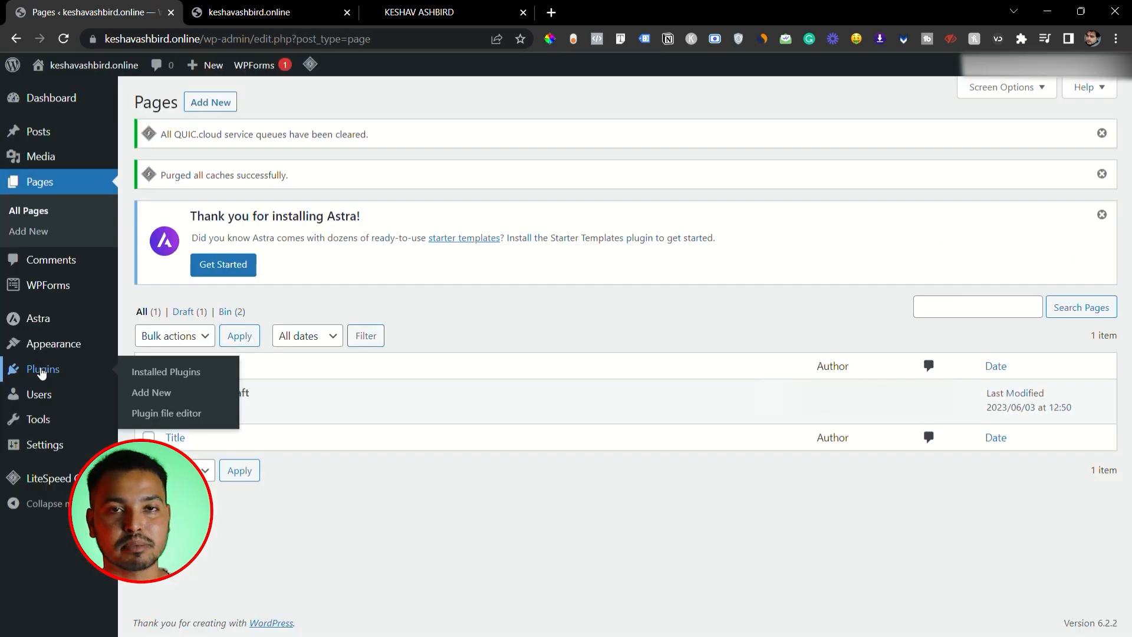
{"action": "left_click", "coordinate": [37, 366]}
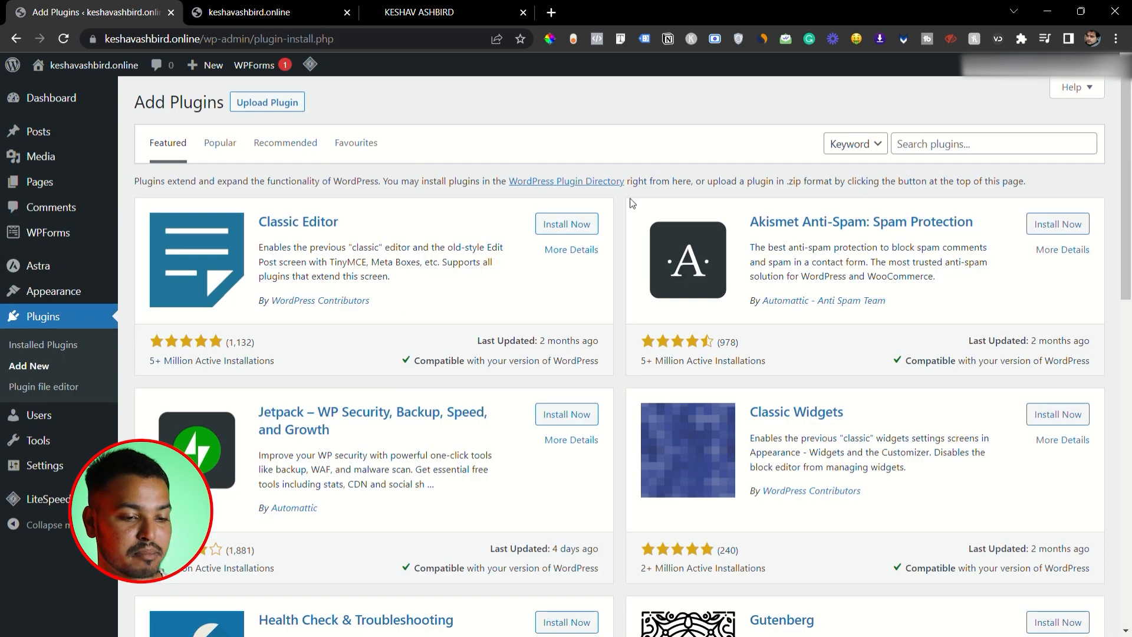
{"action": "left_click", "coordinate": [941, 151]}
{"action": "type", "text": "elementor"}
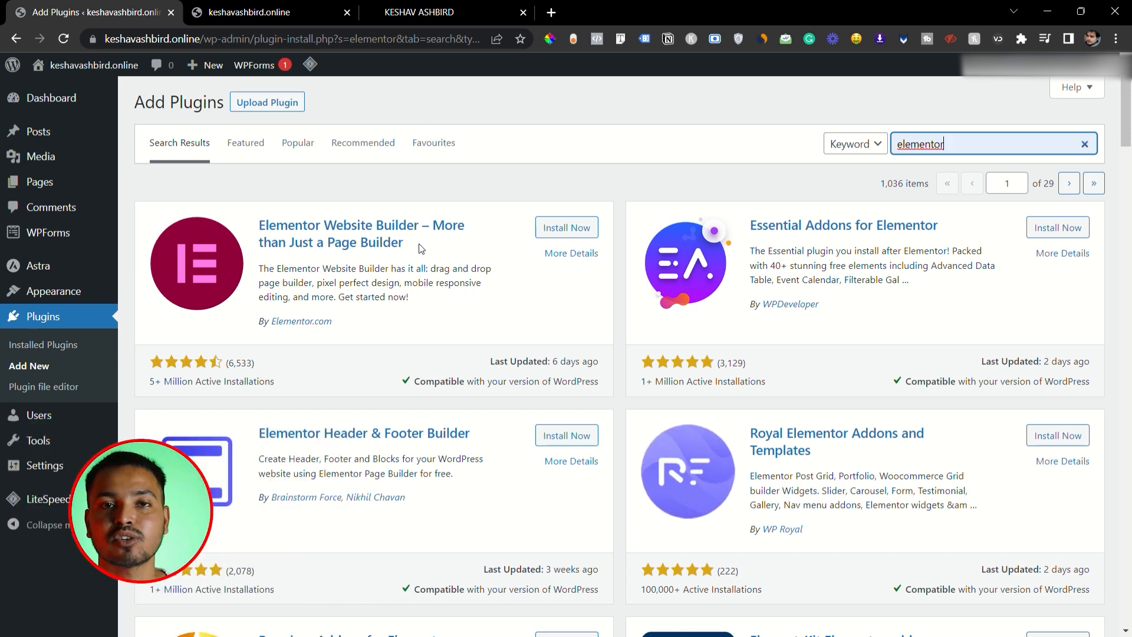
{"action": "left_click", "coordinate": [567, 229]}
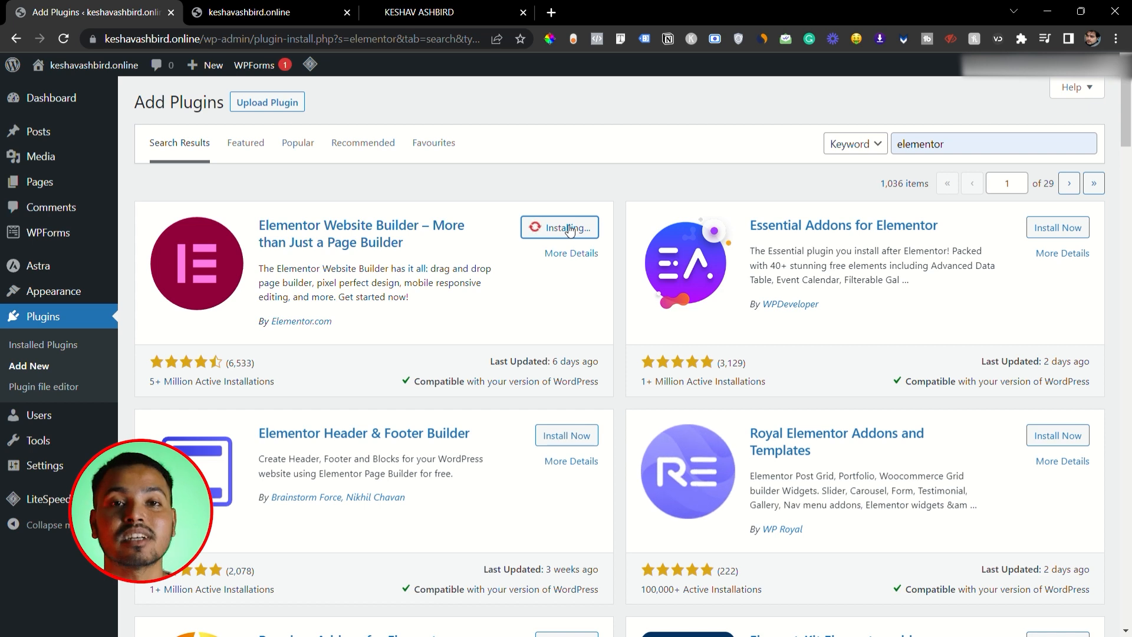
{"action": "left_click", "coordinate": [574, 229]}
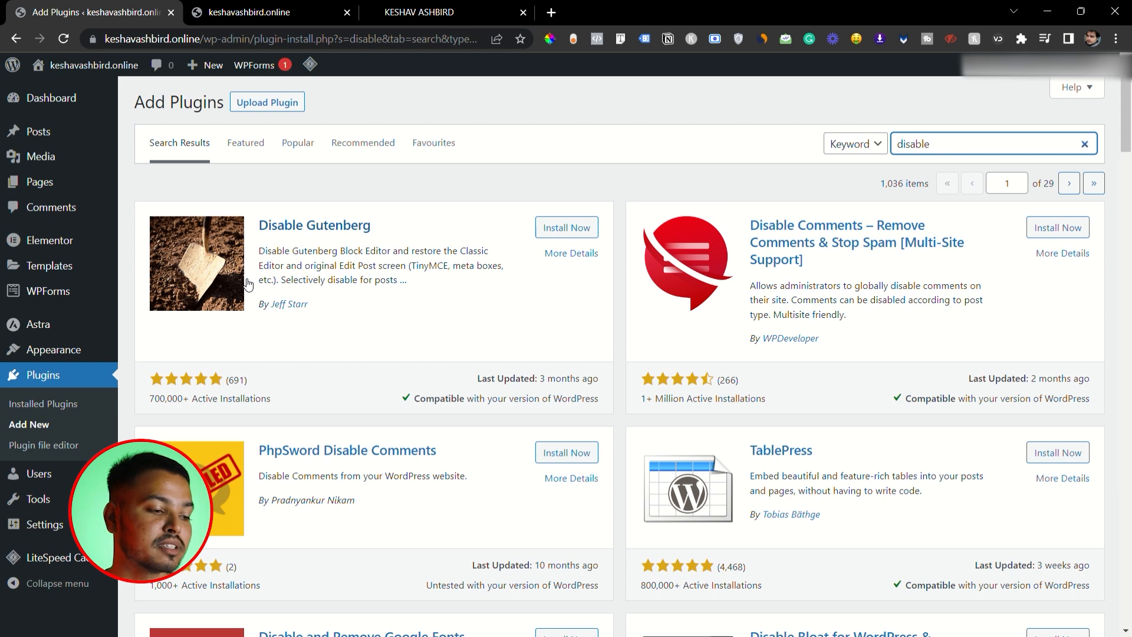
- Install and activate the Disable Gutenberg plugin from the plugin search for "disable"
{"action": "left_click", "coordinate": [566, 228]}
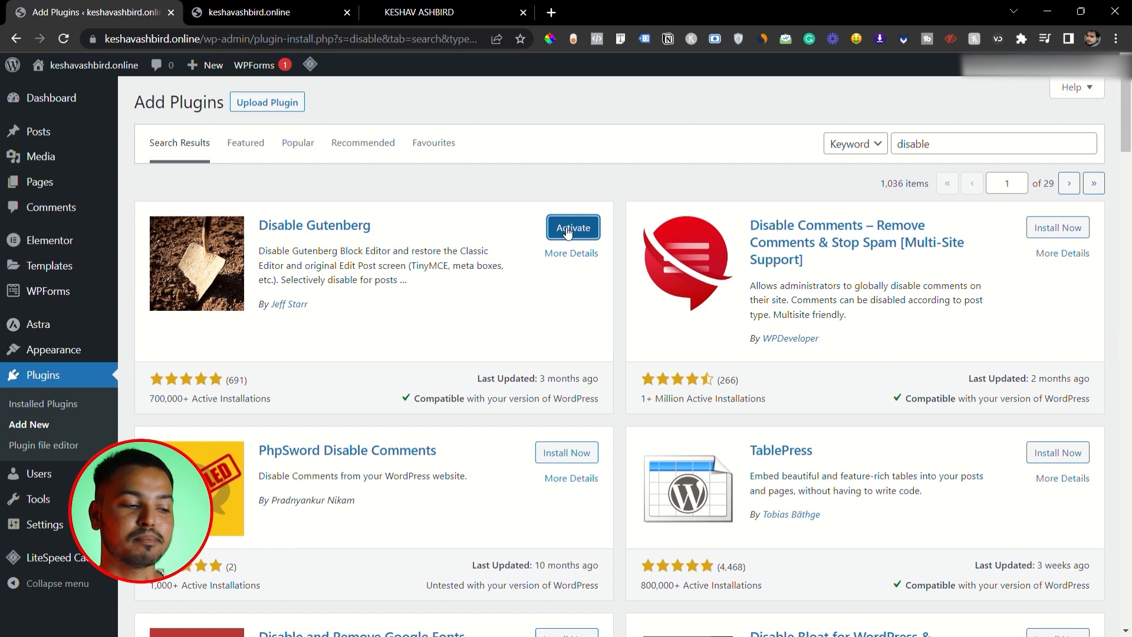
{"action": "left_click", "coordinate": [568, 233]}
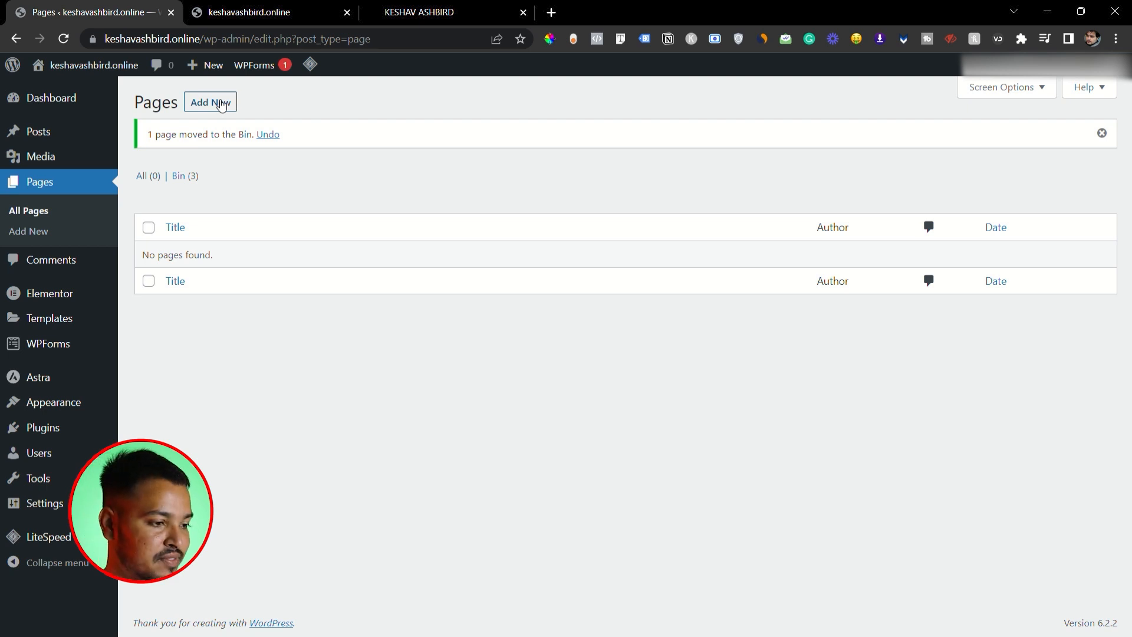
- Create a new page titled "Home", publish it and view the published page
{"action": "left_click", "coordinate": [221, 105]}
{"action": "type", "text": "Home"}
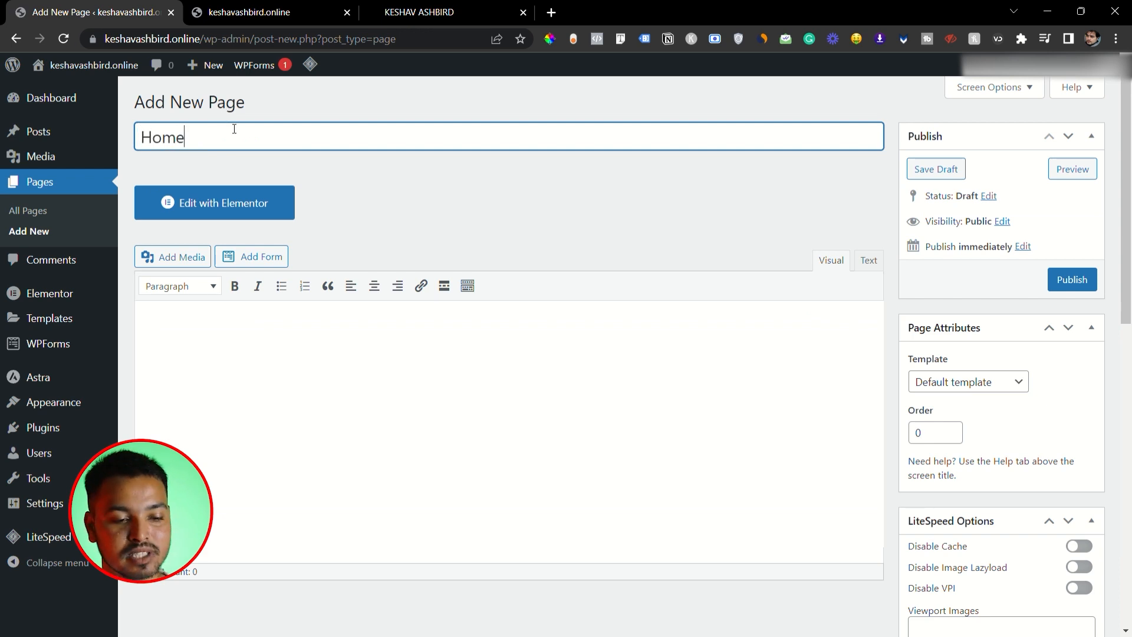
{"action": "left_click", "coordinate": [1072, 280]}
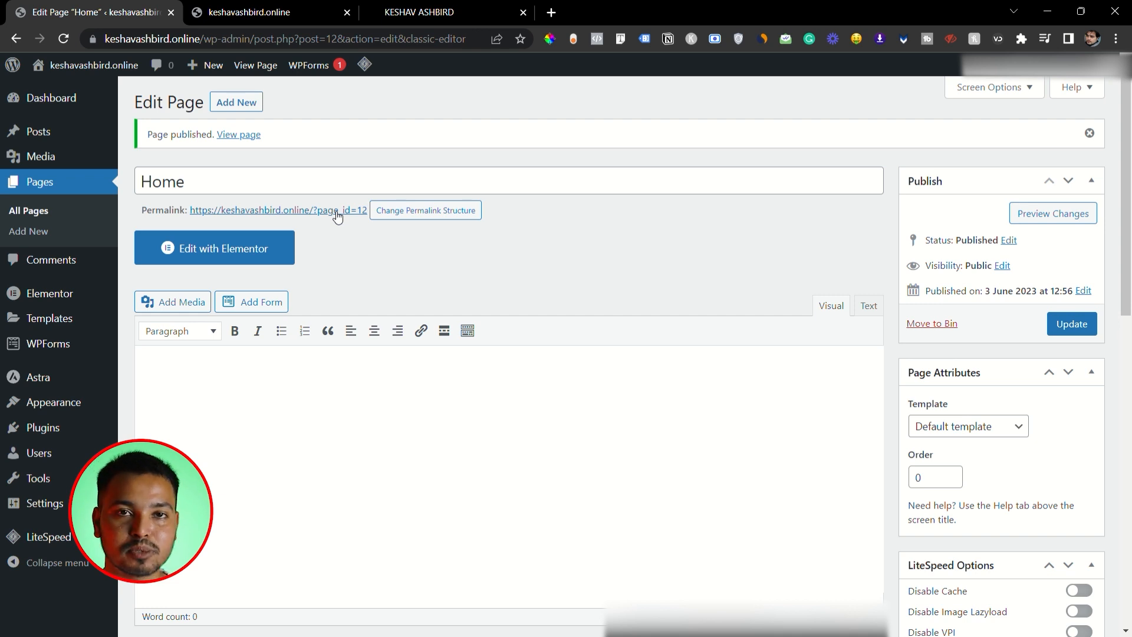
{"action": "left_click", "coordinate": [245, 136]}
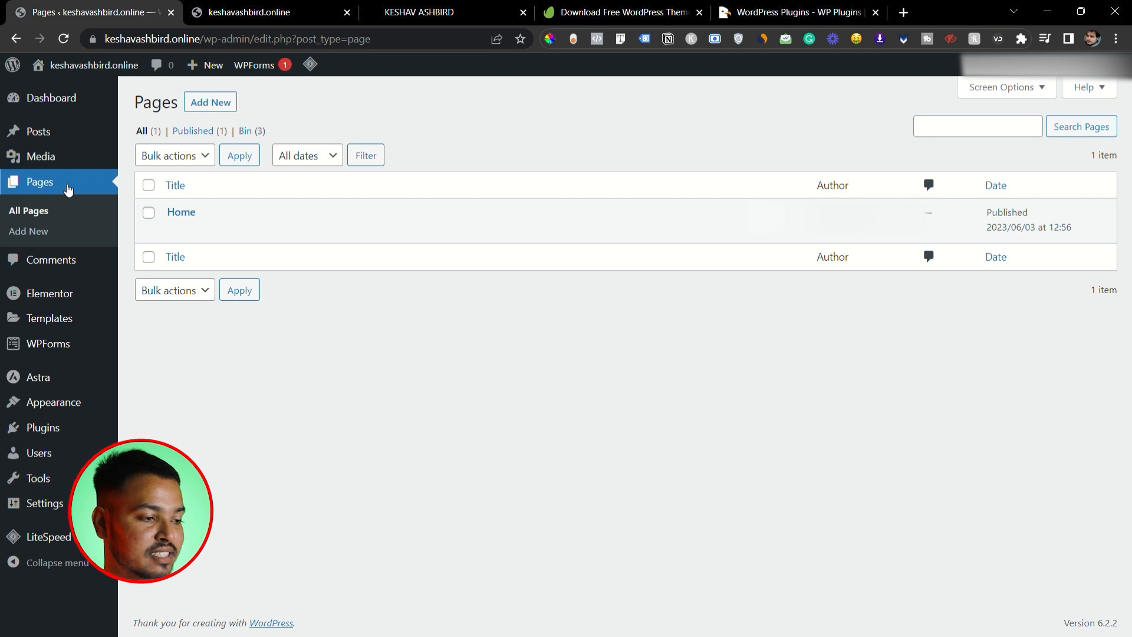
- Create a new page titled "contact us", publish it and view it on the live site
{"action": "left_click", "coordinate": [227, 106]}
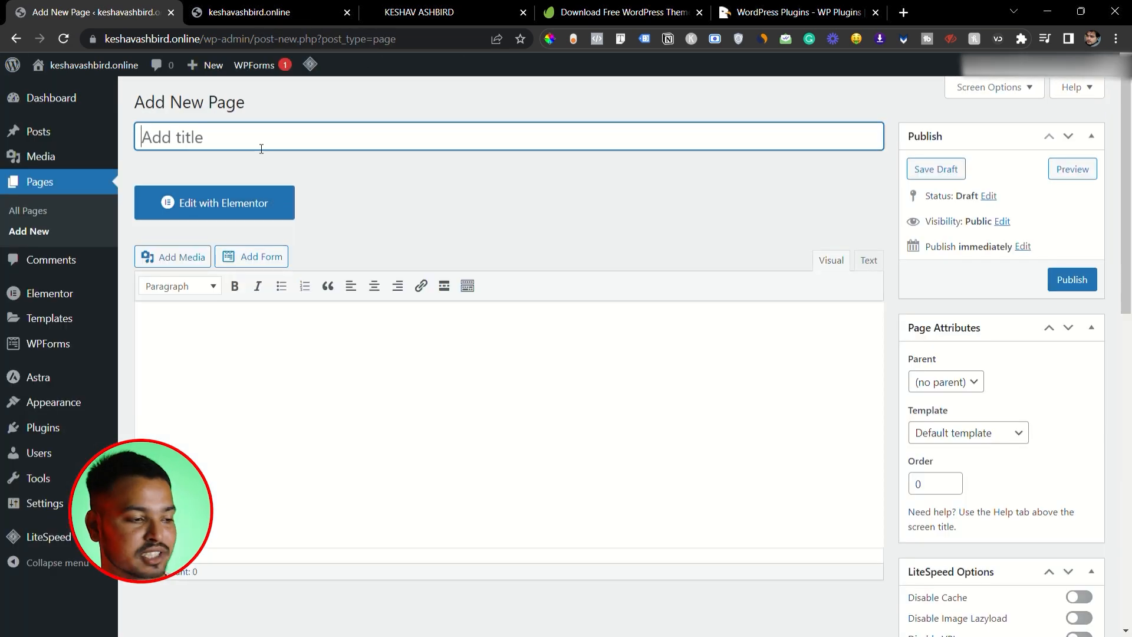
{"action": "type", "text": "con"}
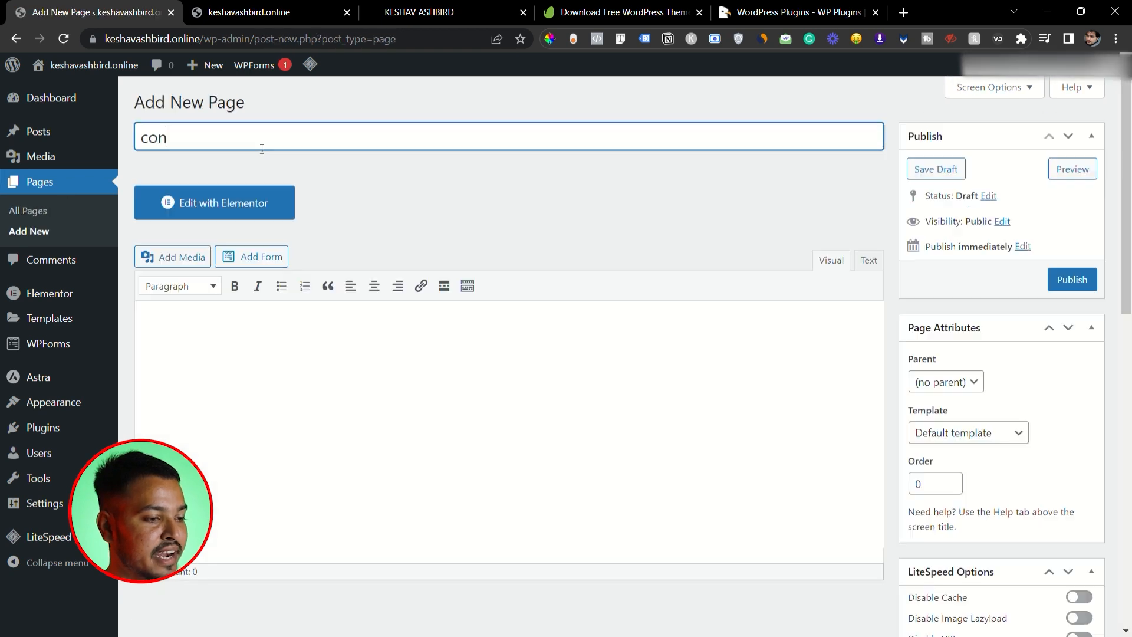
{"action": "type", "text": "tact us"}
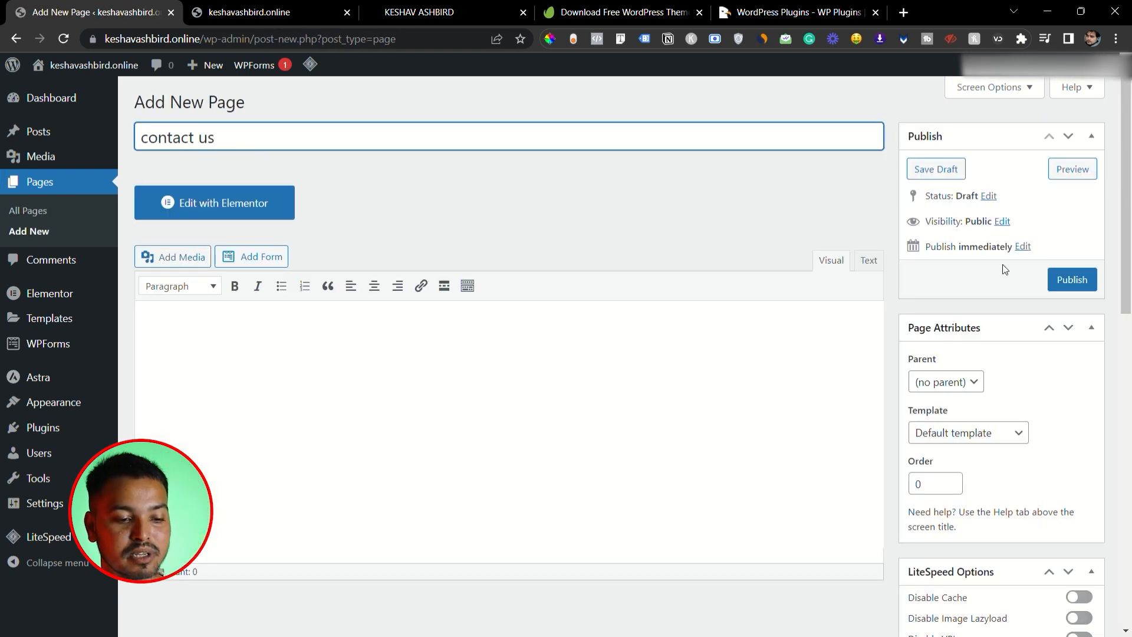
{"action": "left_click", "coordinate": [1073, 280]}
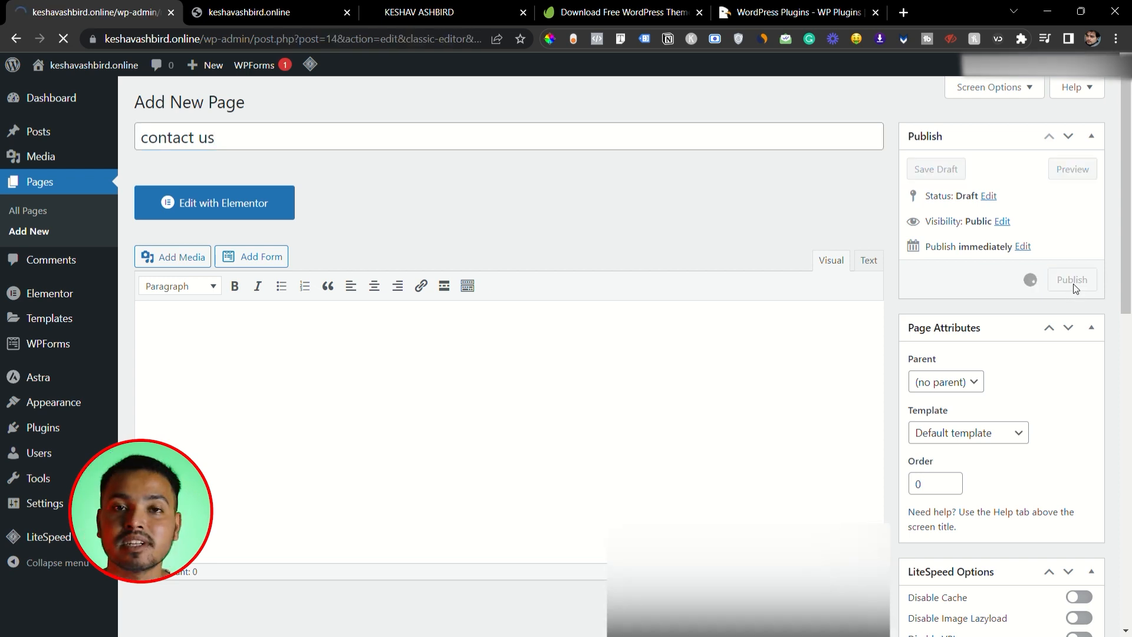
{"action": "left_click", "coordinate": [242, 135], "text": "ctrl"}
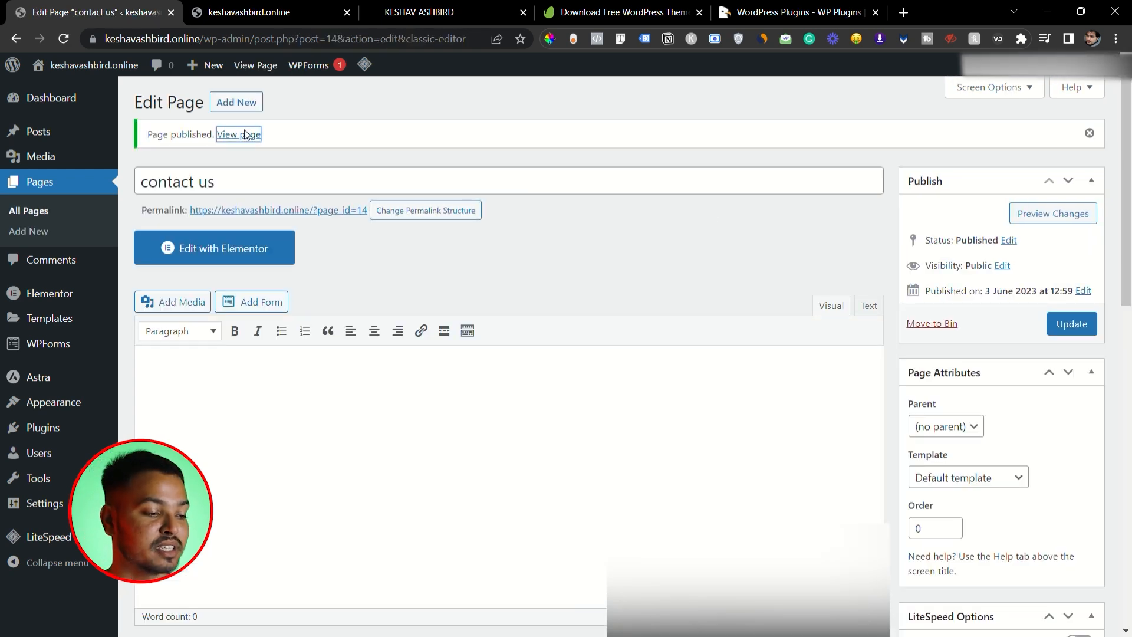
{"action": "left_click", "coordinate": [238, 5]}
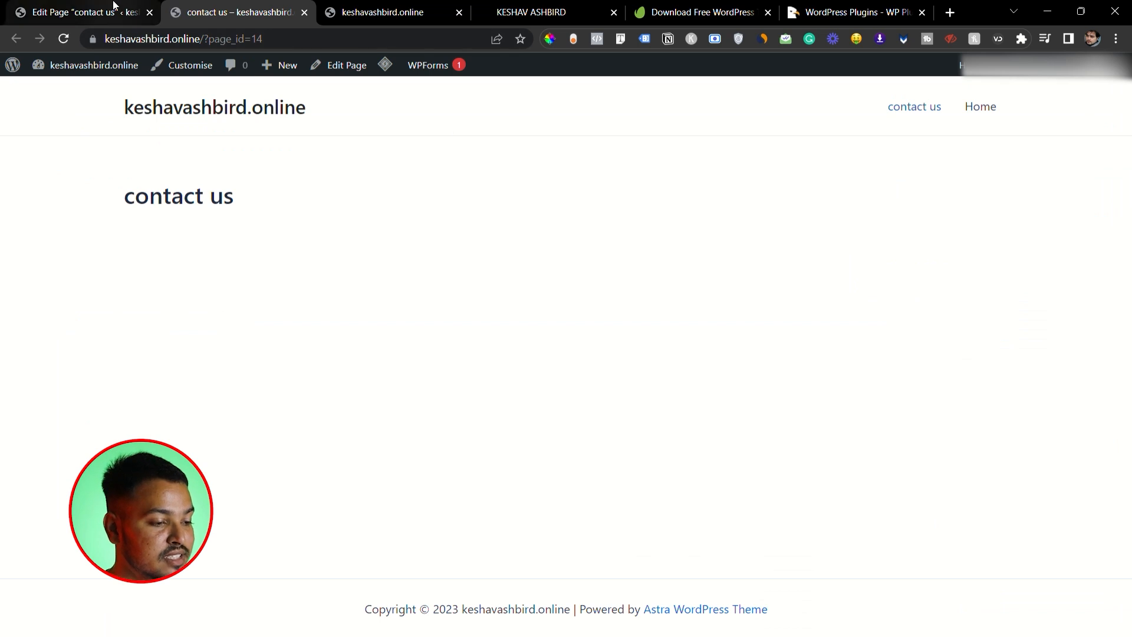
- Return to the page editor and replace the "contact us" title with "about us"
{"action": "left_click", "coordinate": [106, 11]}
{"action": "left_click", "coordinate": [242, 186]}
{"action": "key", "text": "ctrl+a"}
{"action": "type", "text": "about"}
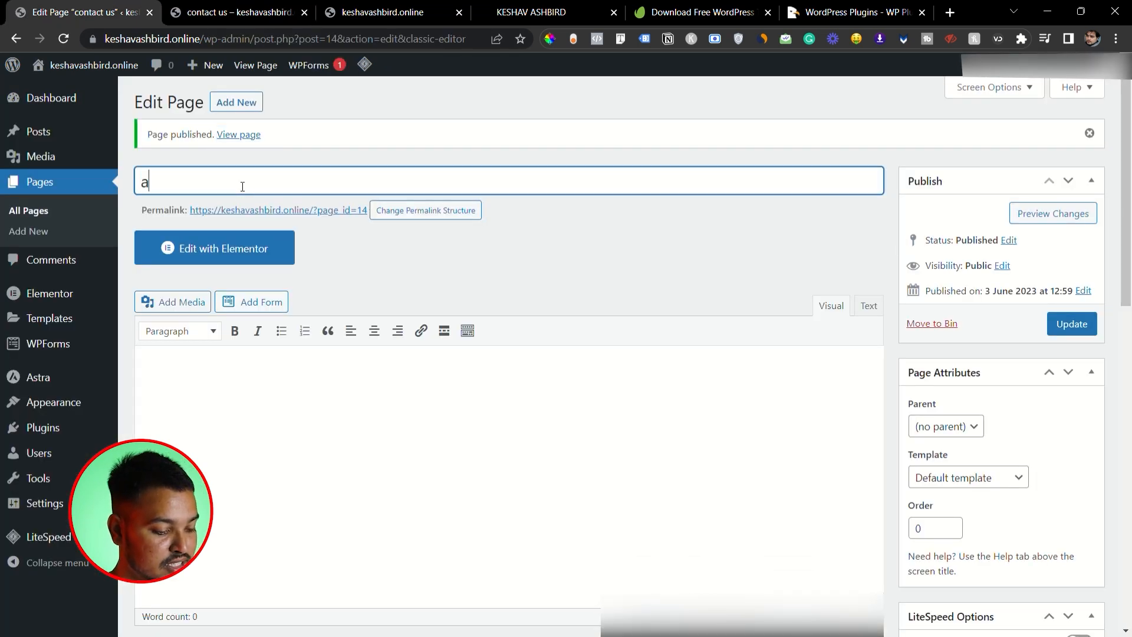
{"action": "type", "text": " us"}
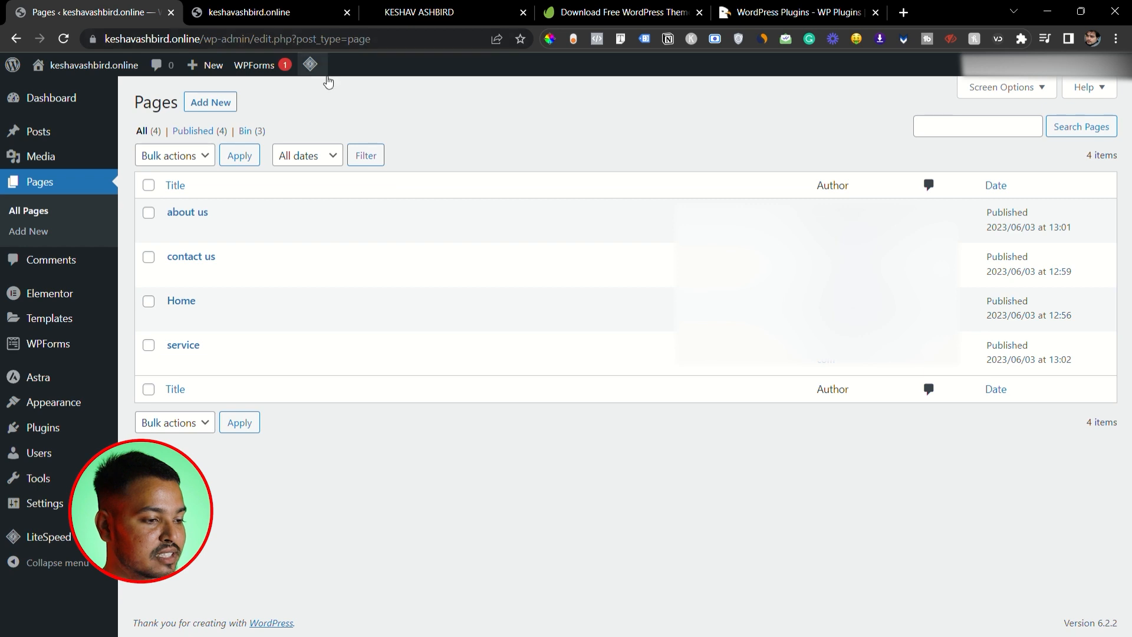
- Reload the live site's home page to check its navigation links, and open the "contact us" page from them
{"action": "left_click", "coordinate": [275, 8]}
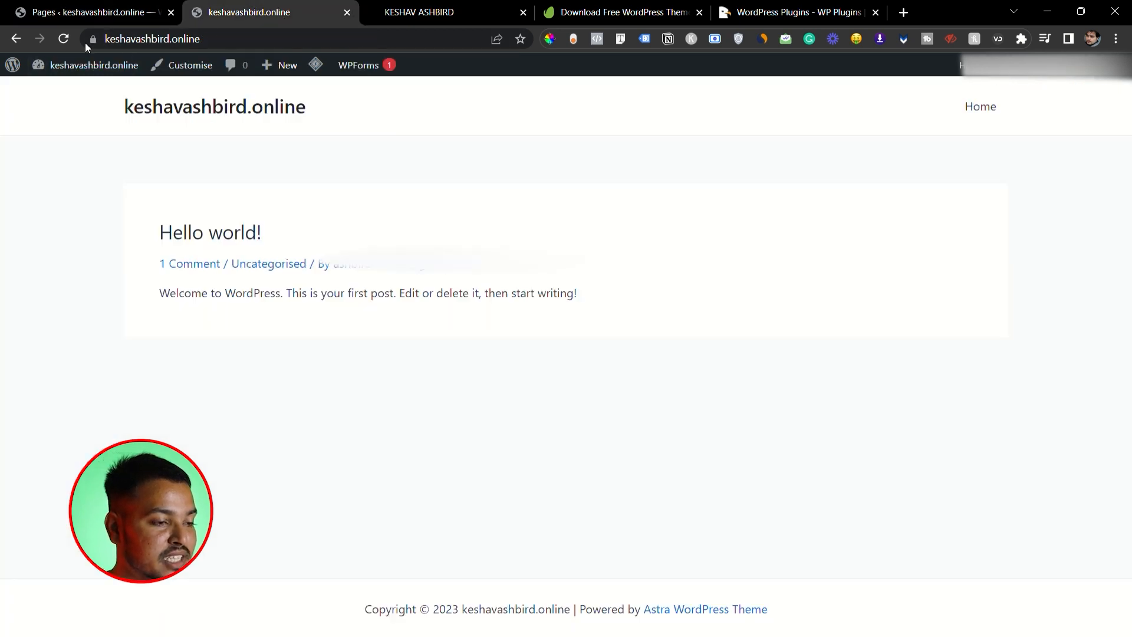
{"action": "left_click", "coordinate": [64, 39]}
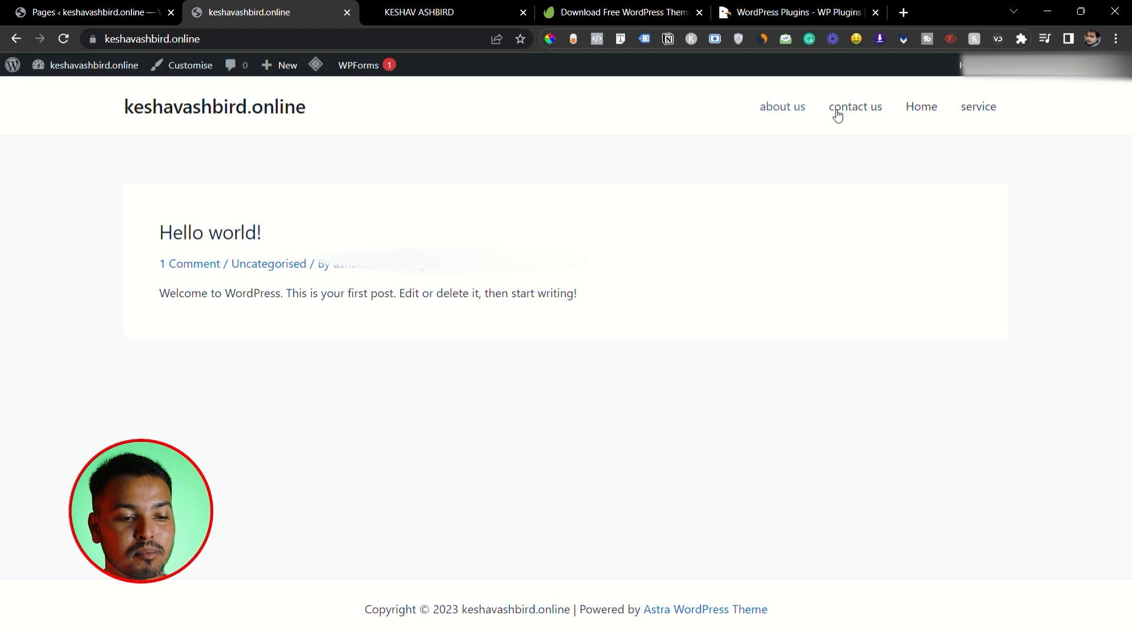
{"action": "left_click", "coordinate": [855, 113]}
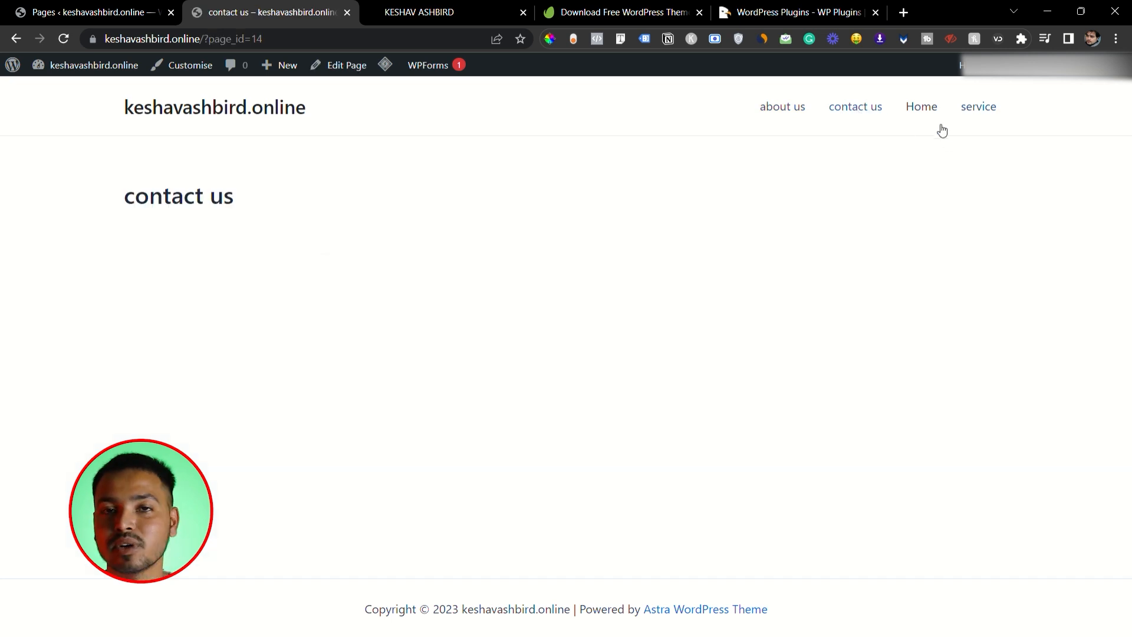
- Open the live site's home page, then return to the WordPress admin and create a navigation menu named "main menu"
{"action": "left_click", "coordinate": [198, 108]}
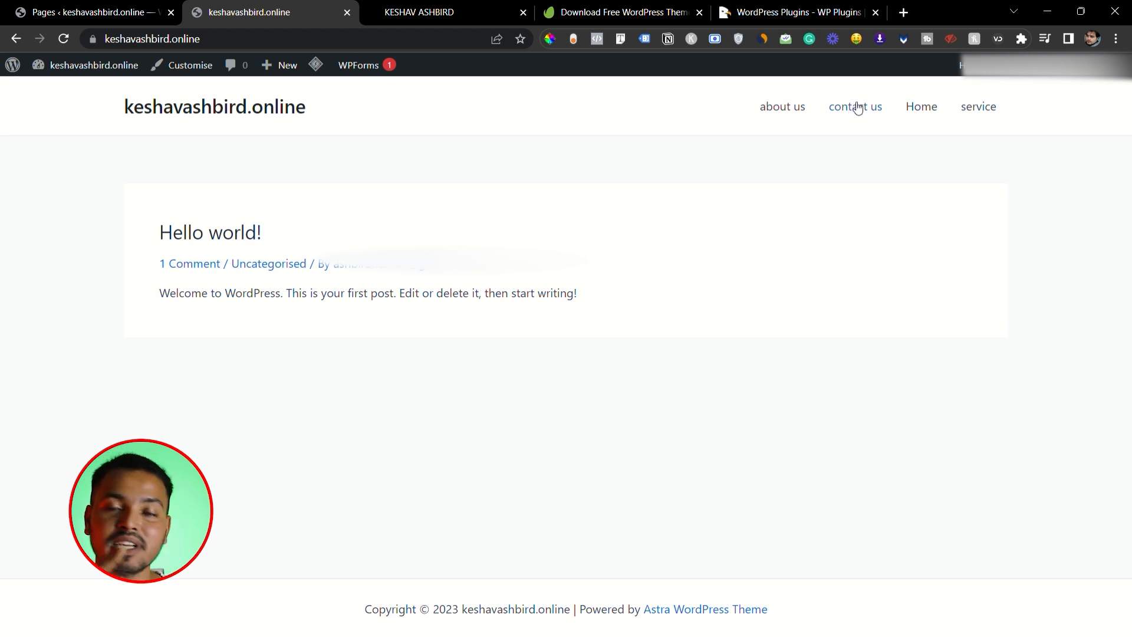
{"action": "left_click", "coordinate": [97, 7]}
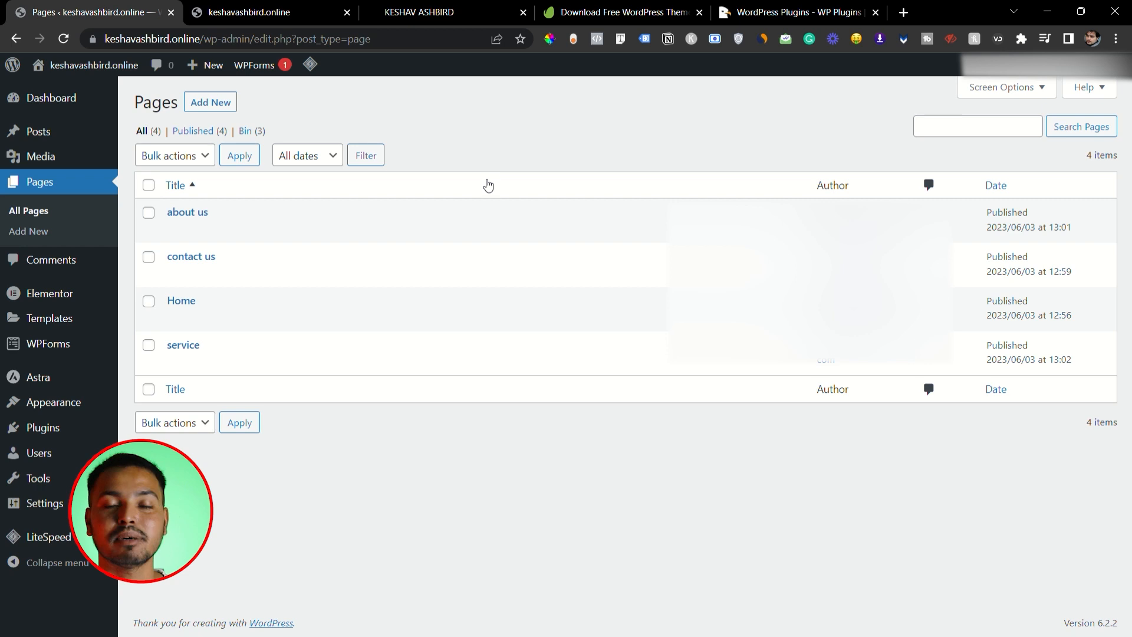
{"action": "mouse_move", "coordinate": [63, 408]}
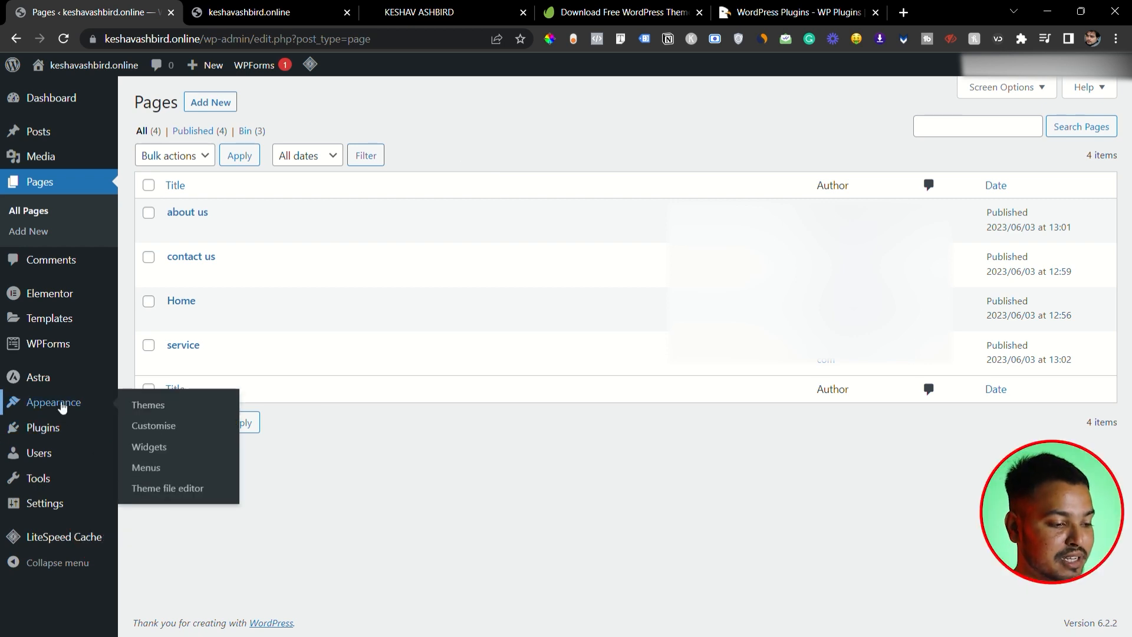
{"action": "left_click", "coordinate": [152, 469]}
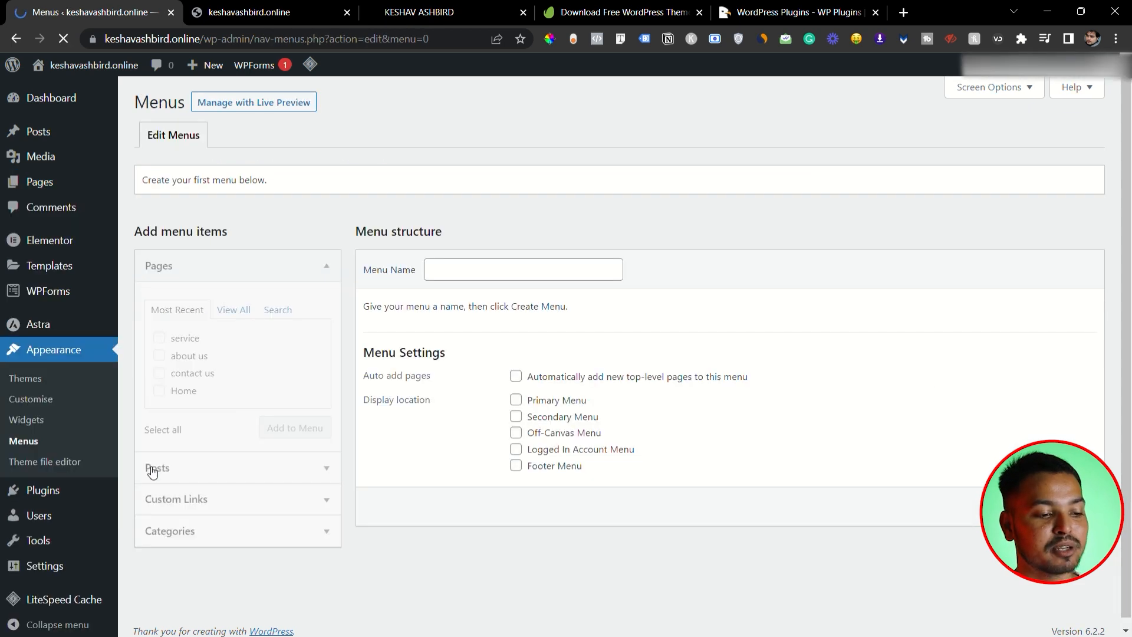
{"action": "left_click", "coordinate": [512, 276]}
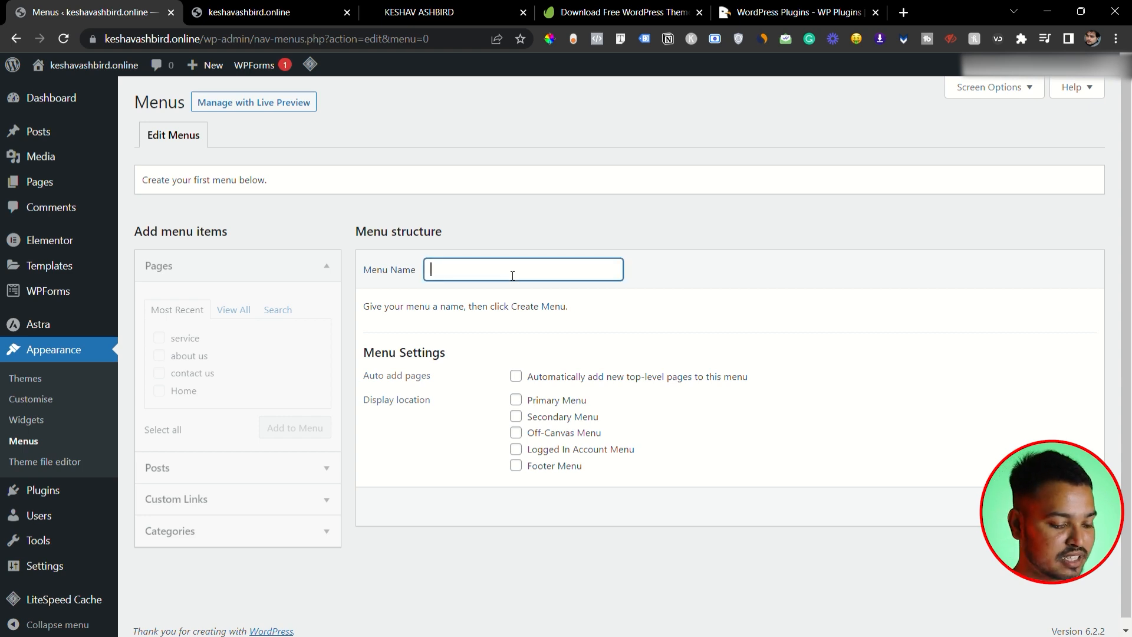
{"action": "type", "text": "main menu"}
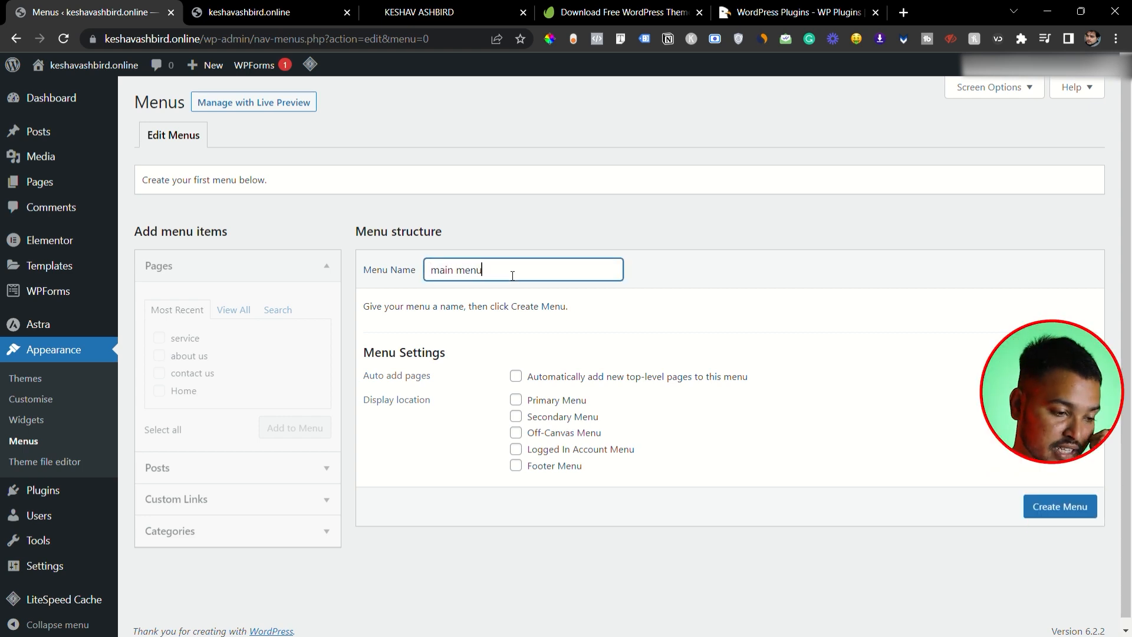
{"action": "left_click", "coordinate": [1067, 505]}
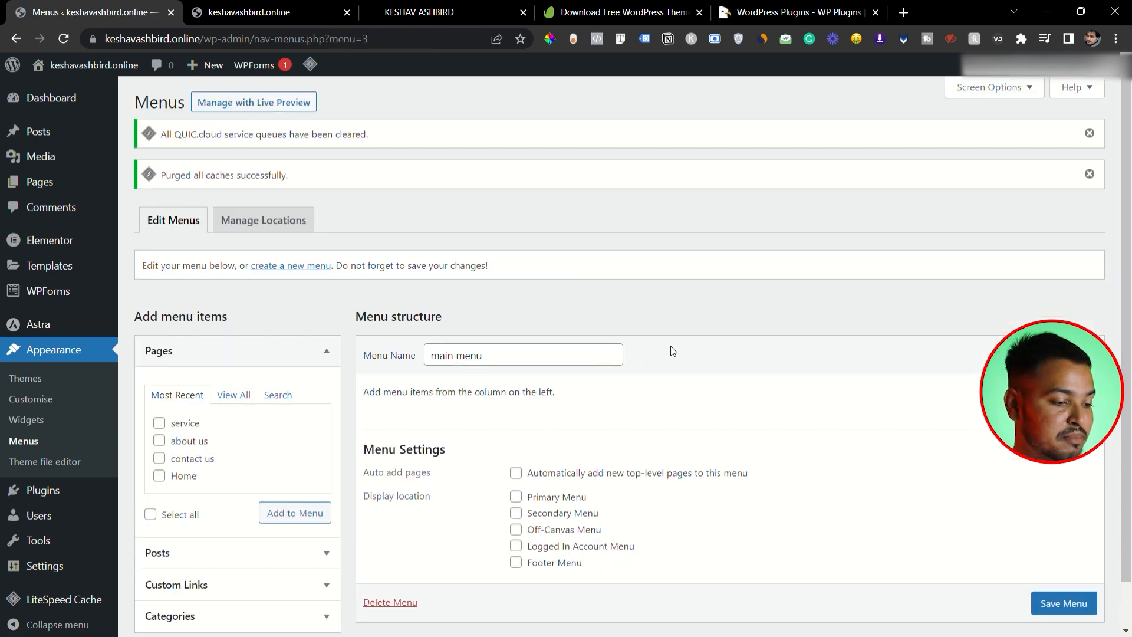
- Add the service, about us, contact us and Home pages to the main menu
{"action": "scroll", "coordinate": [672, 351], "scroll_direction": "down", "scroll_amount": 1}
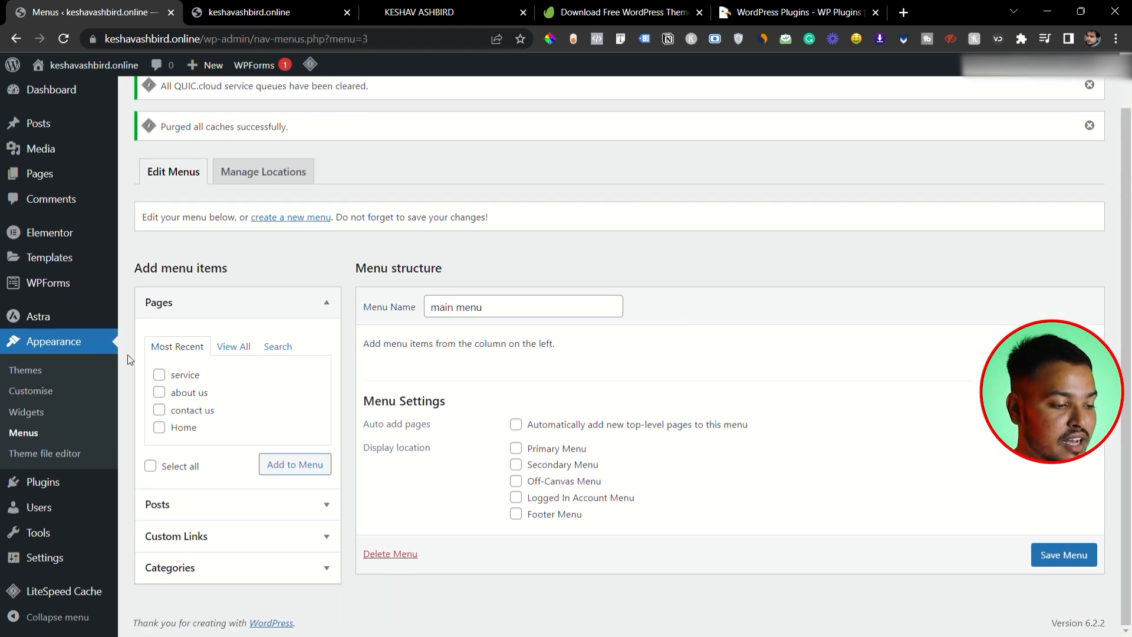
{"action": "left_click", "coordinate": [159, 375]}
{"action": "left_click", "coordinate": [159, 393]}
{"action": "left_click", "coordinate": [159, 410]}
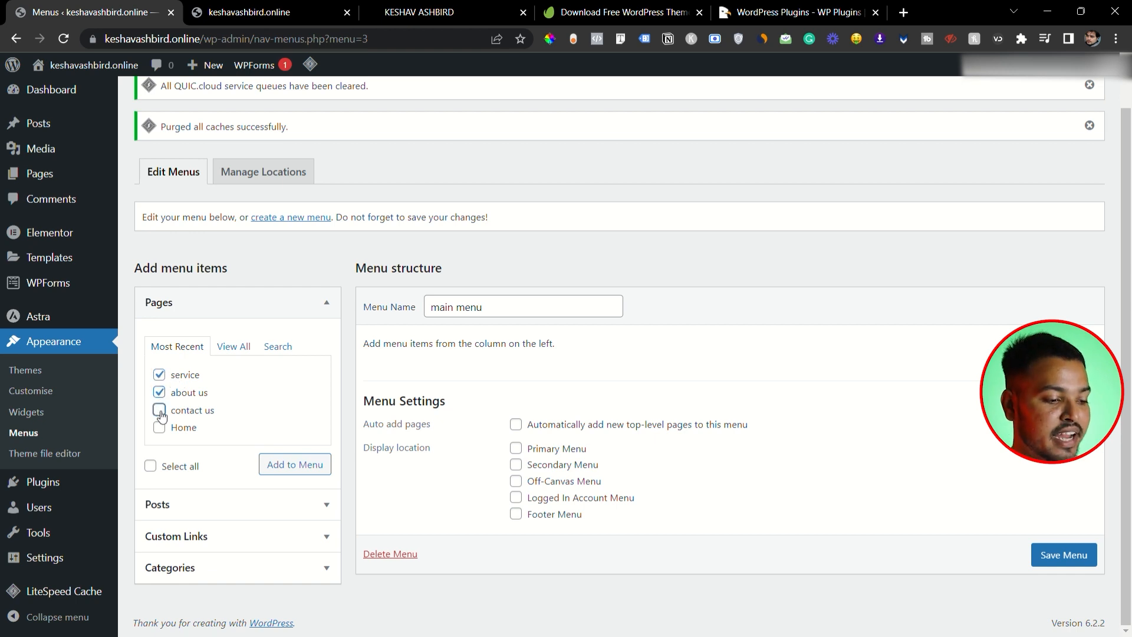
{"action": "left_click", "coordinate": [159, 427]}
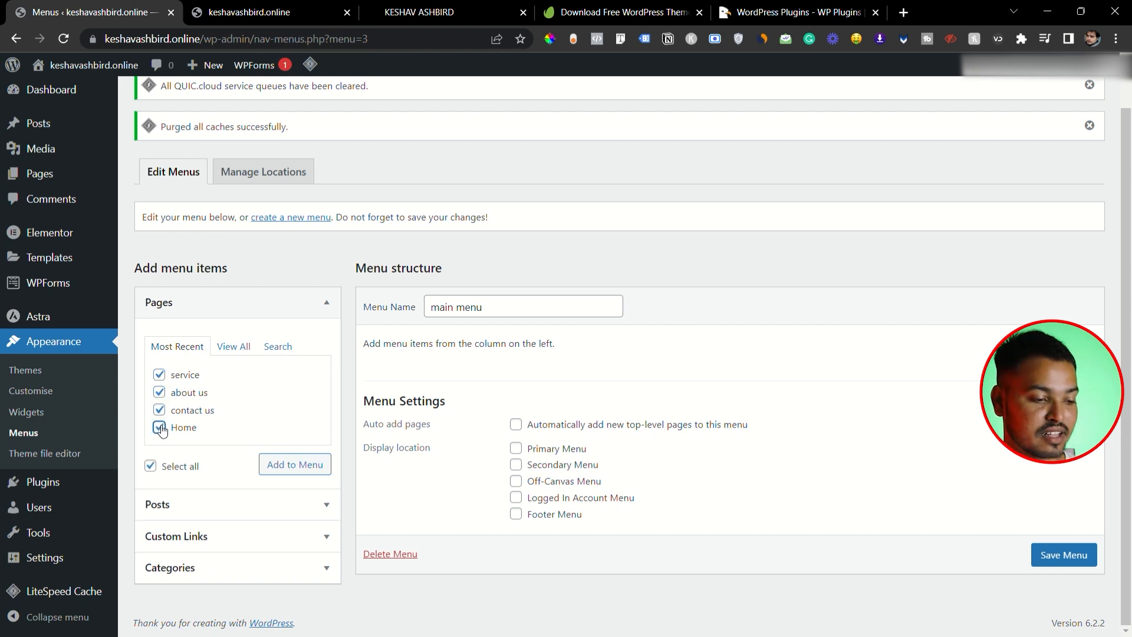
{"action": "left_click", "coordinate": [306, 469]}
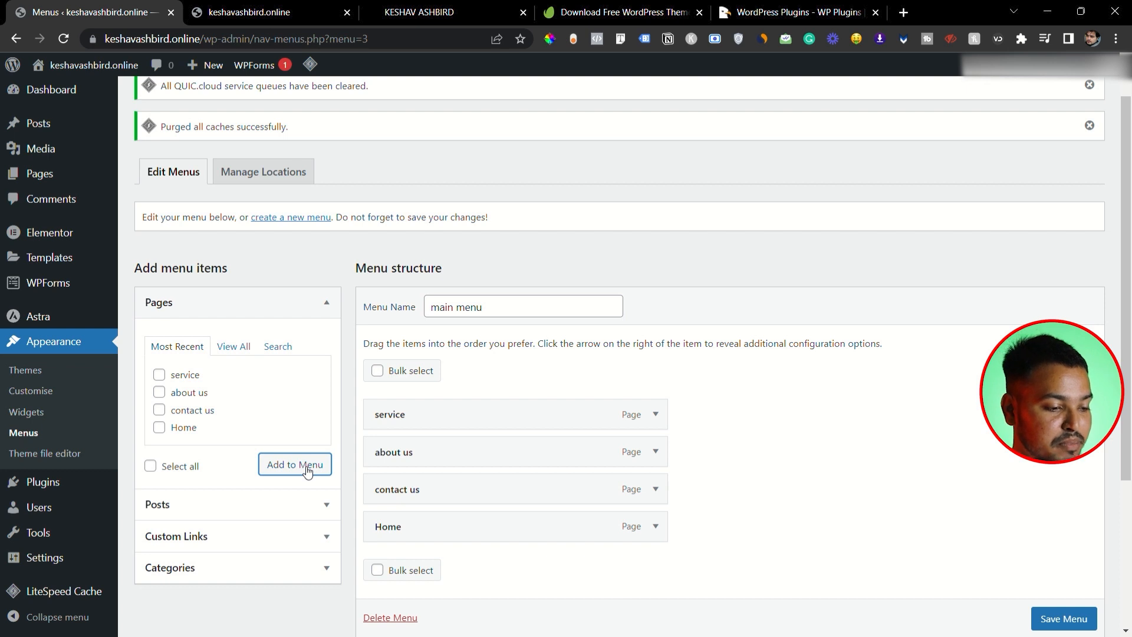
- Arrange the main menu items as Home, service, contact us, about us, all at top level, and save the menu
{"action": "left_click_drag", "start_coordinate": [424, 527], "coordinate": [448, 437]}
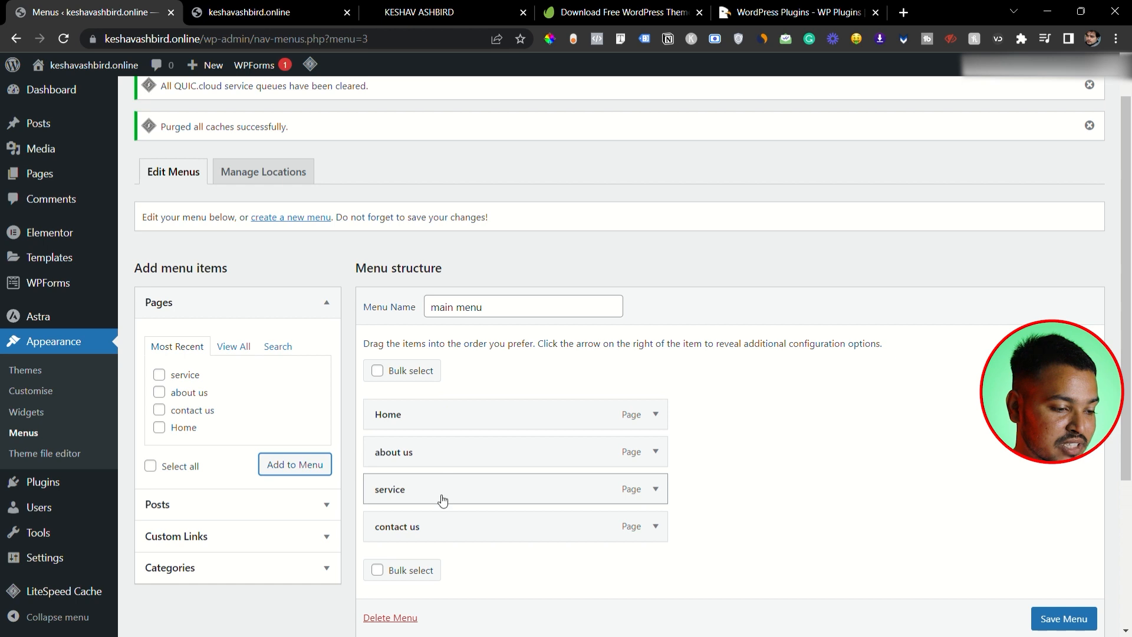
{"action": "left_click_drag", "start_coordinate": [443, 495], "coordinate": [447, 484]}
{"action": "left_click_drag", "start_coordinate": [449, 453], "coordinate": [451, 453]}
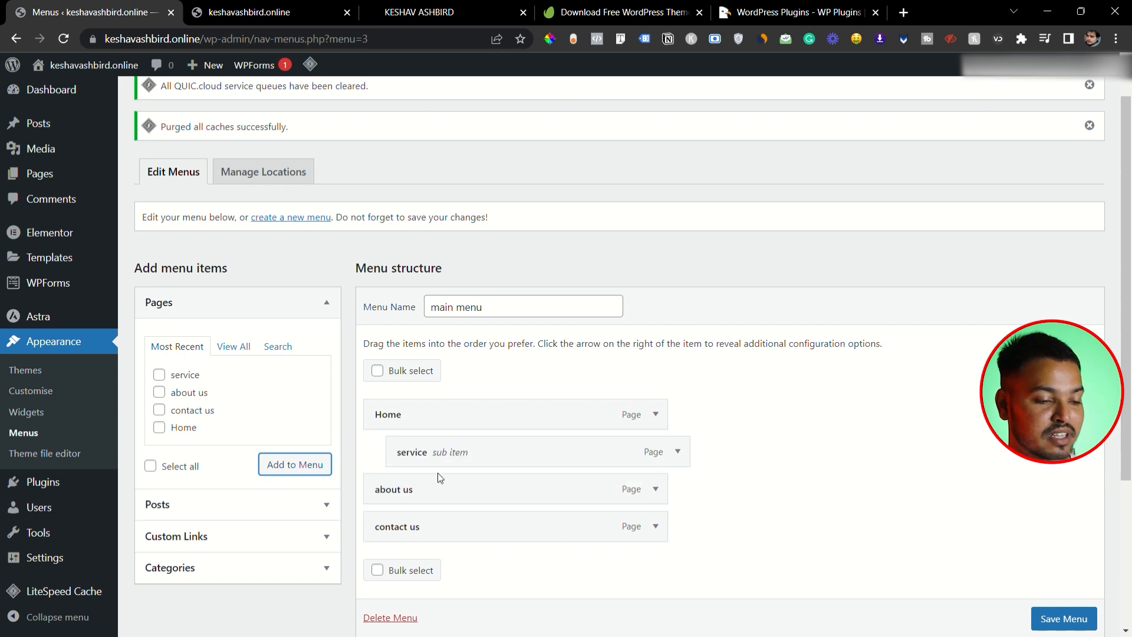
{"action": "left_click_drag", "start_coordinate": [430, 525], "coordinate": [406, 491]}
{"action": "left_click_drag", "start_coordinate": [412, 453], "coordinate": [397, 455]}
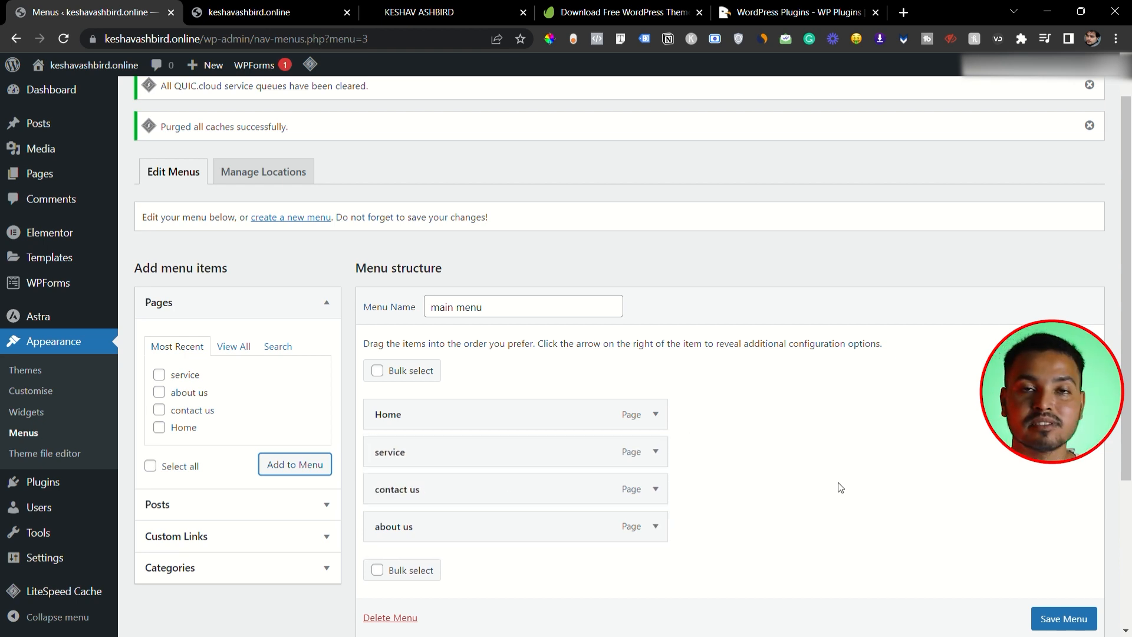
{"action": "left_click", "coordinate": [1053, 621]}
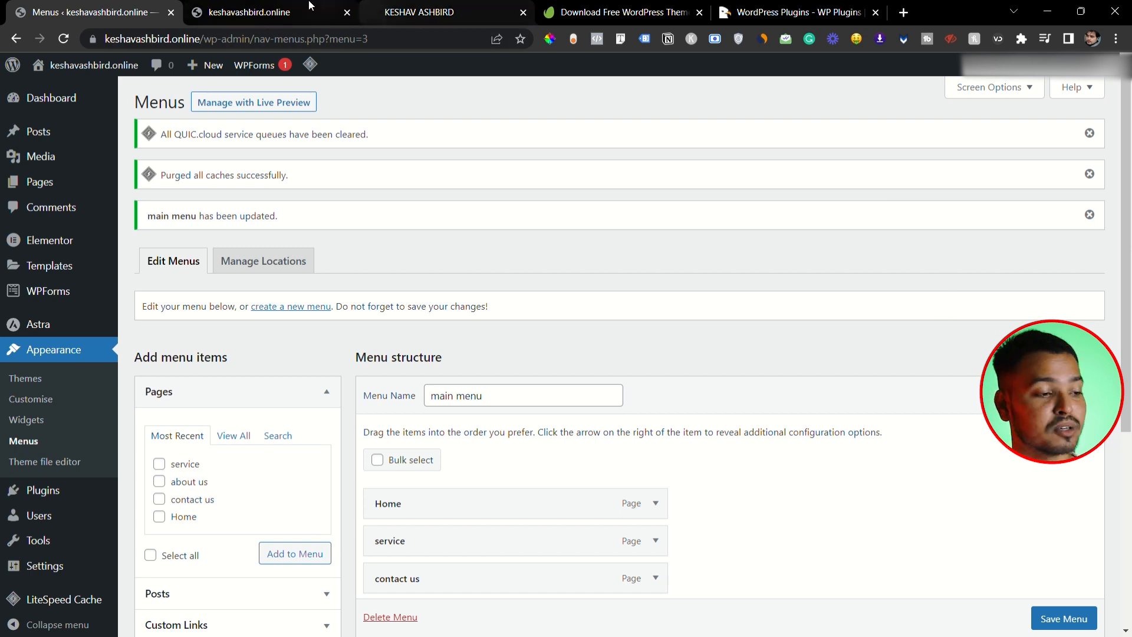
- Reload the live site and compare its navigation links with the main menu's item order and display settings
{"action": "left_click", "coordinate": [252, 11]}
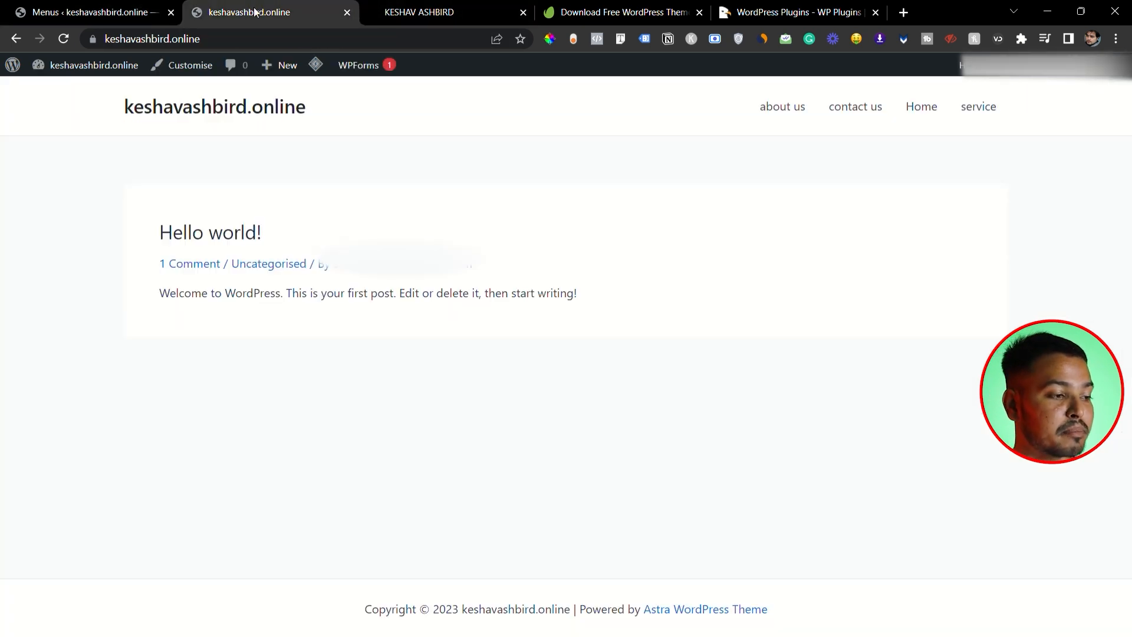
{"action": "left_click", "coordinate": [63, 39]}
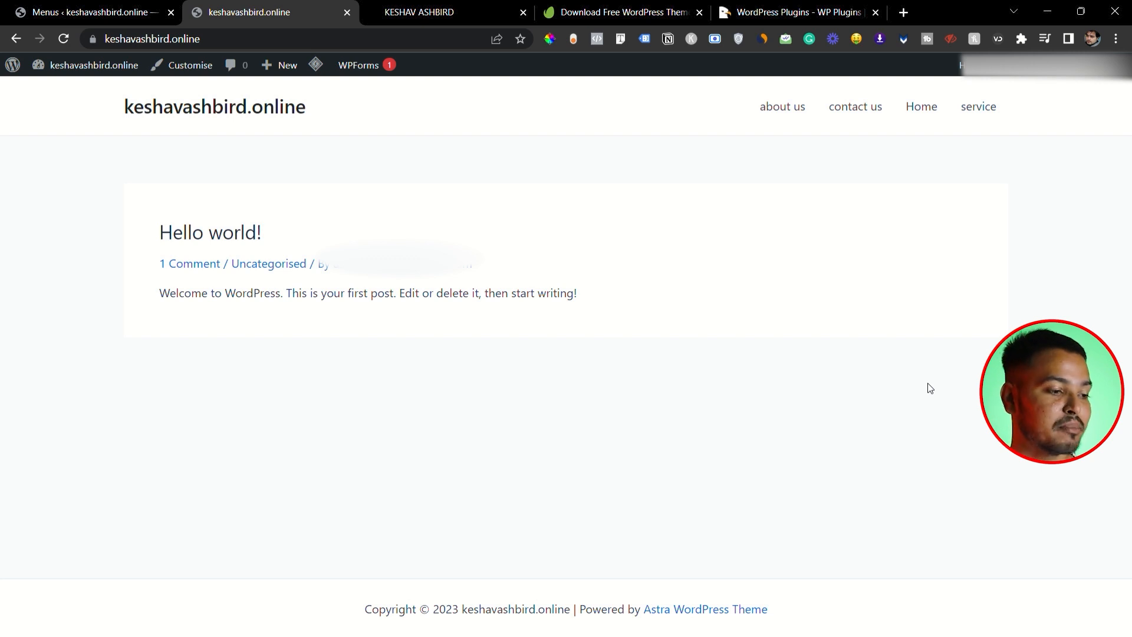
{"action": "left_click", "coordinate": [152, 12]}
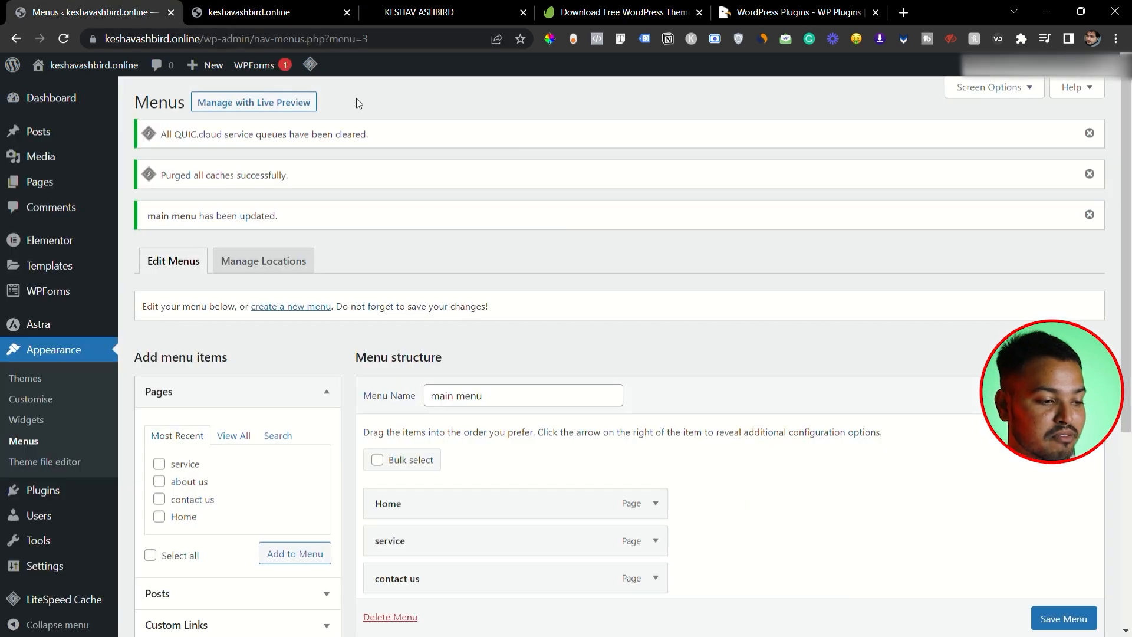
{"action": "scroll", "coordinate": [593, 242], "scroll_direction": "down", "scroll_amount": 2}
{"action": "scroll", "coordinate": [594, 243], "scroll_direction": "down", "scroll_amount": 3}
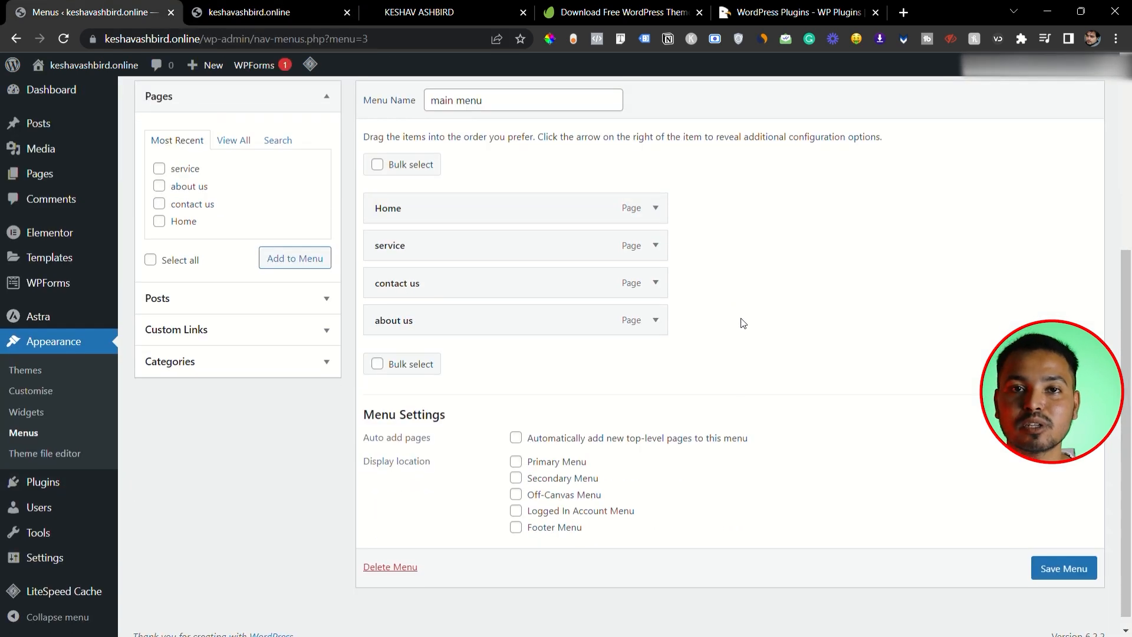
{"action": "left_click", "coordinate": [248, 13]}
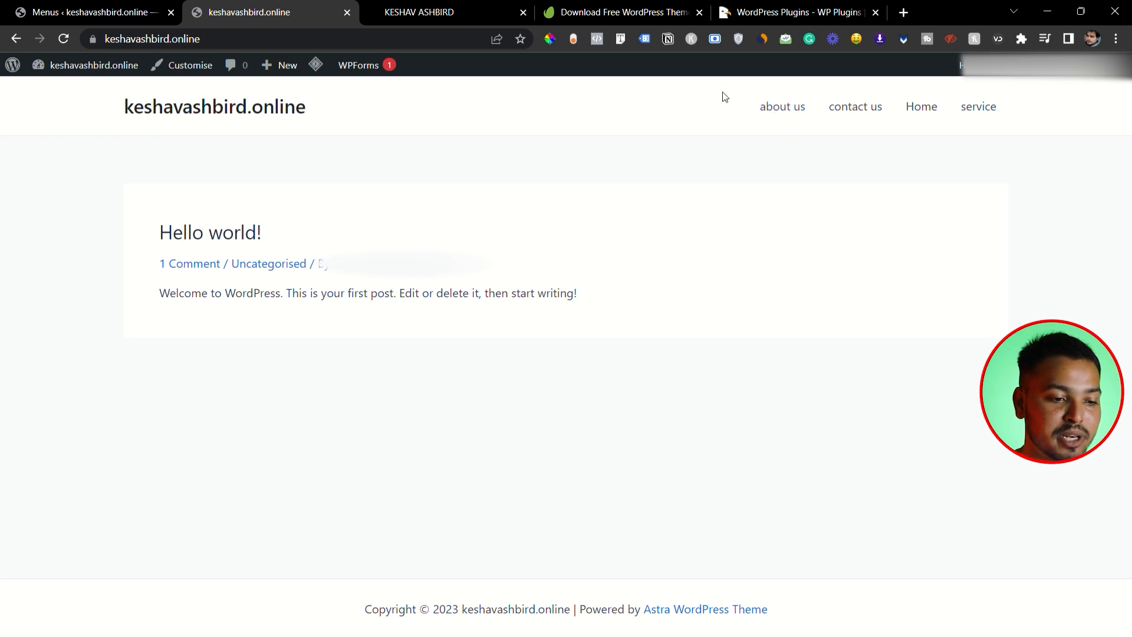
- Assign the main menu to the Primary Menu display location, save it, and reload the live site to check the navigation
{"action": "left_click", "coordinate": [143, 18]}
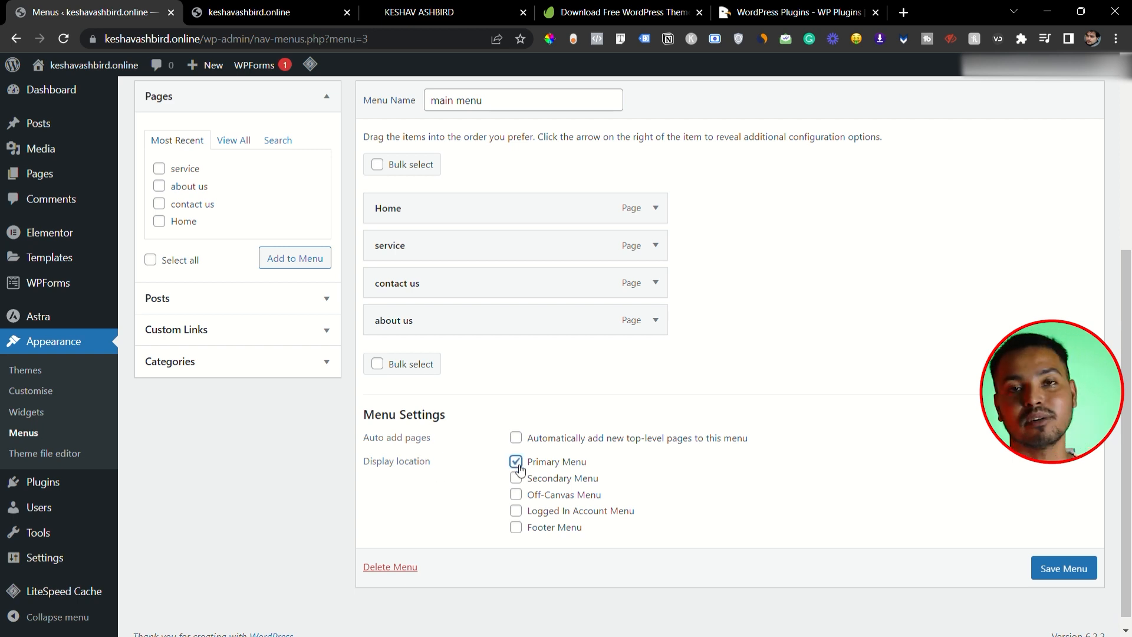
{"action": "left_click", "coordinate": [1082, 571]}
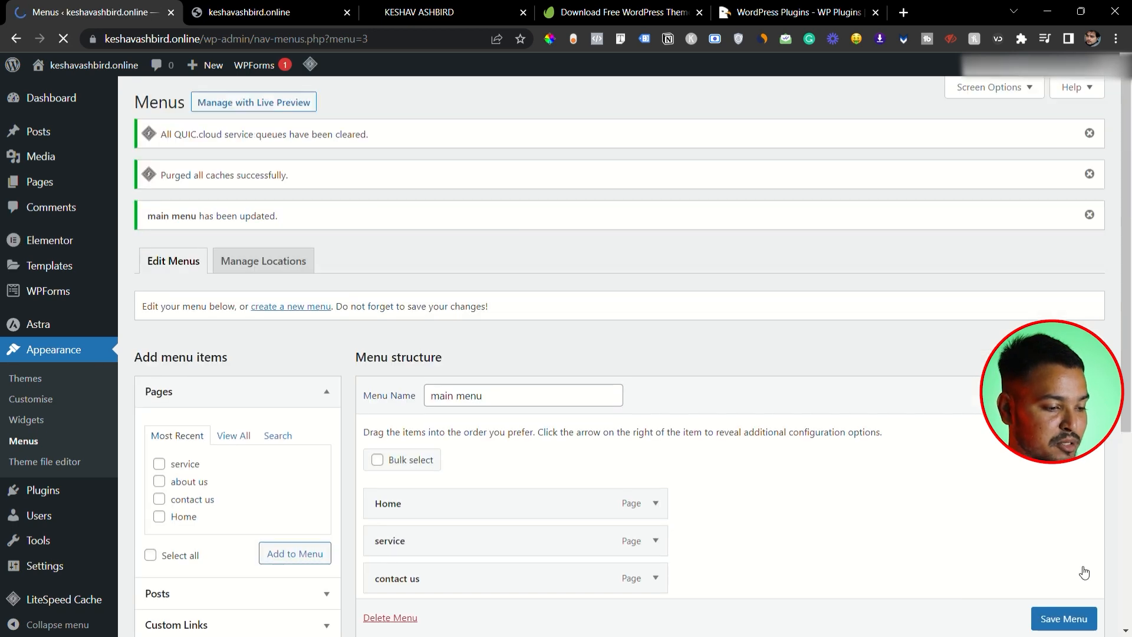
{"action": "left_click", "coordinate": [260, 13]}
{"action": "left_click", "coordinate": [65, 41]}
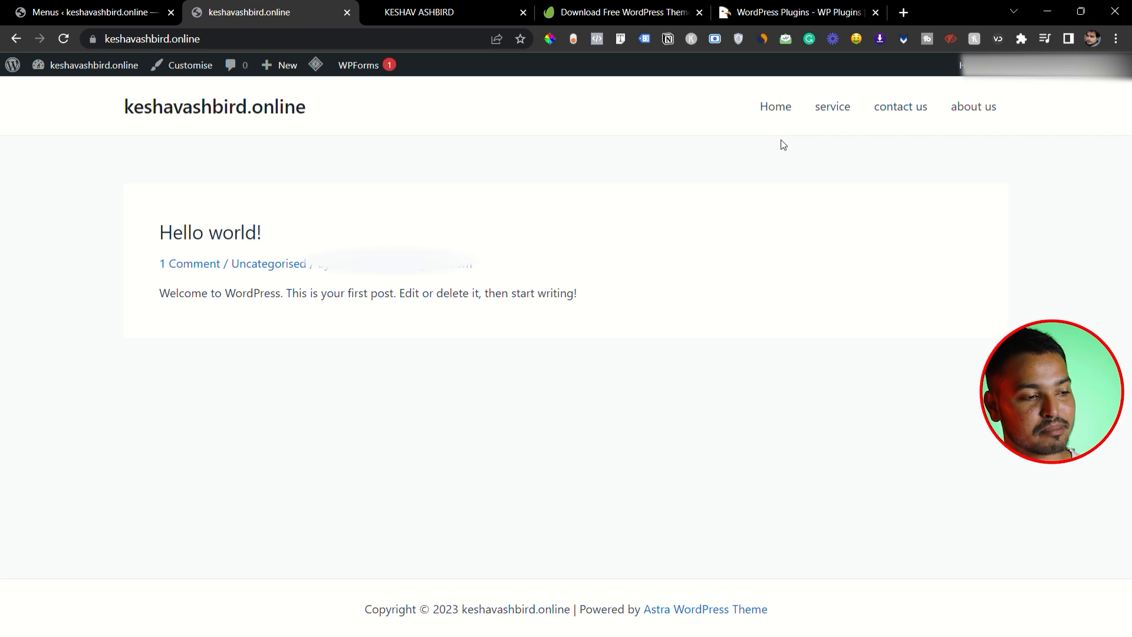
- Compare the main menu's structure in the menu editor with the navigation links on the live site
{"action": "left_click", "coordinate": [59, 11]}
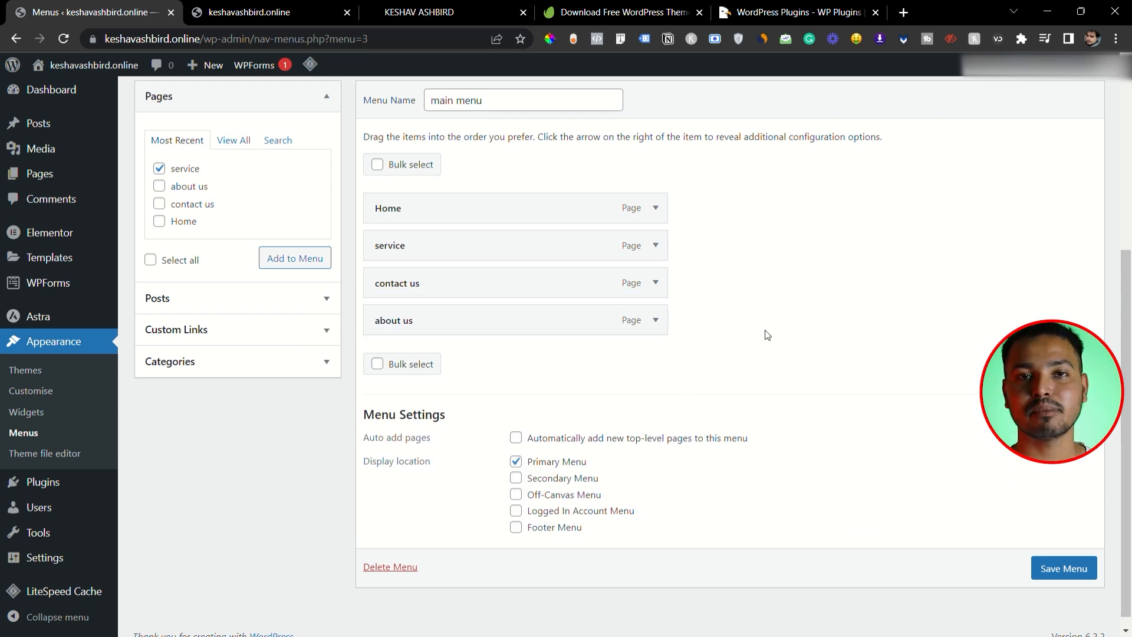
{"action": "left_click", "coordinate": [300, 6]}
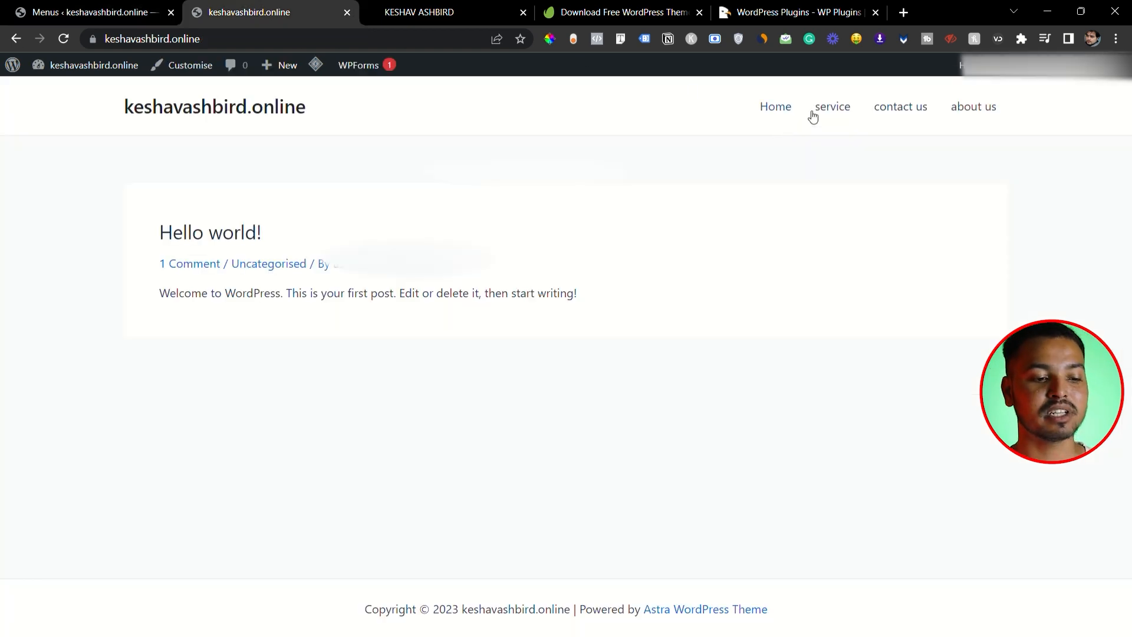
{"action": "left_click", "coordinate": [130, 10]}
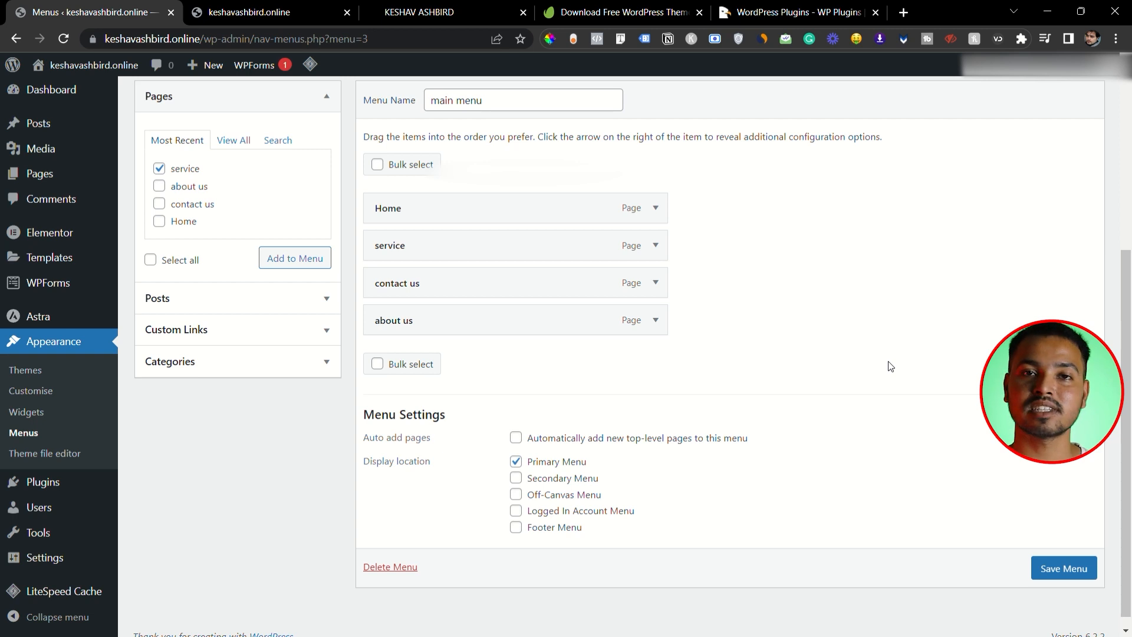
- Rearrange the main menu with contact us and about us first, moving Home and service beneath about us
{"action": "mouse_move", "coordinate": [501, 328]}
{"action": "left_mouse_down"}
{"action": "mouse_move", "coordinate": [500, 279]}
{"action": "mouse_move", "coordinate": [499, 329]}
{"action": "left_mouse_up"}
{"action": "left_click_drag", "start_coordinate": [513, 245], "coordinate": [516, 318]}
{"action": "left_click_drag", "start_coordinate": [501, 208], "coordinate": [516, 281]}
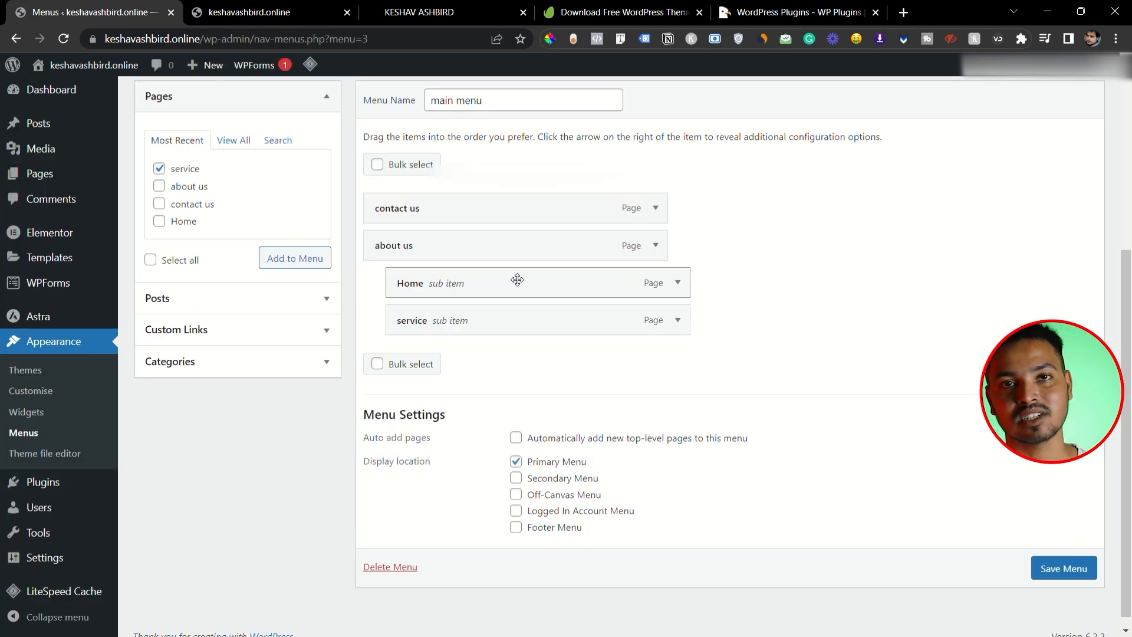
{"action": "left_click_drag", "start_coordinate": [534, 285], "coordinate": [514, 292]}
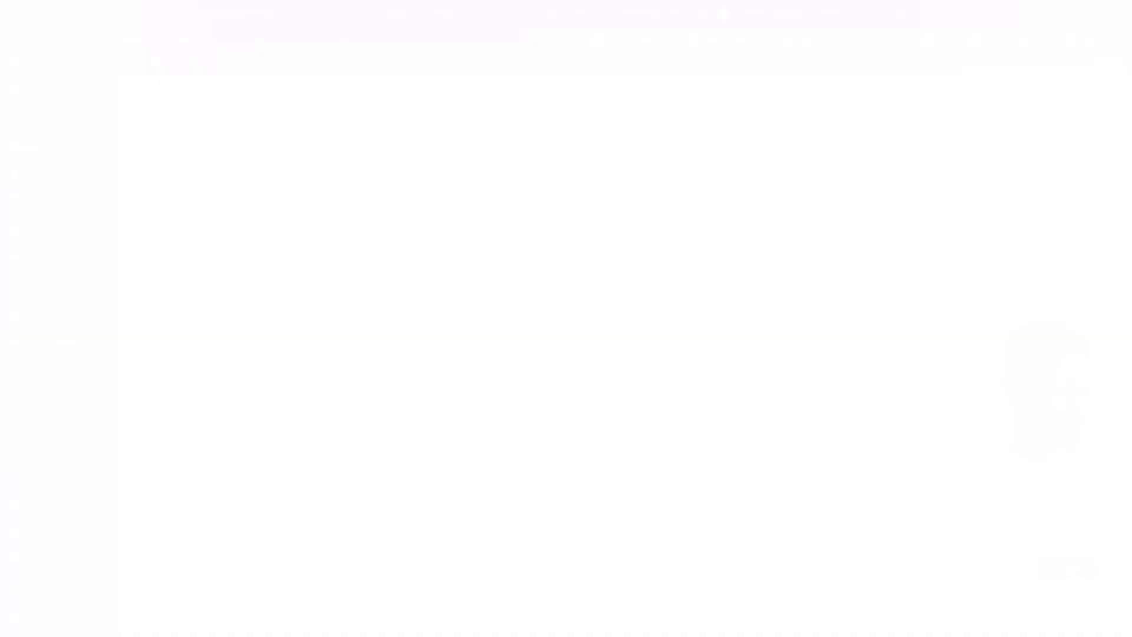
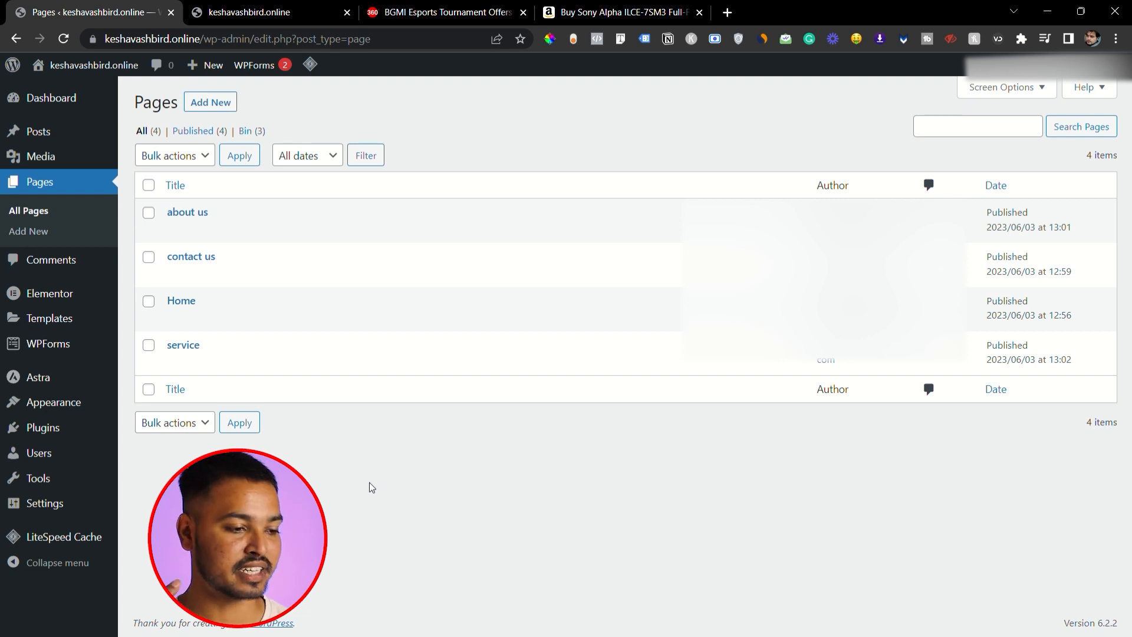
- Open the menu editor and review the main menu's structure and its display settings
{"action": "mouse_move", "coordinate": [70, 399]}
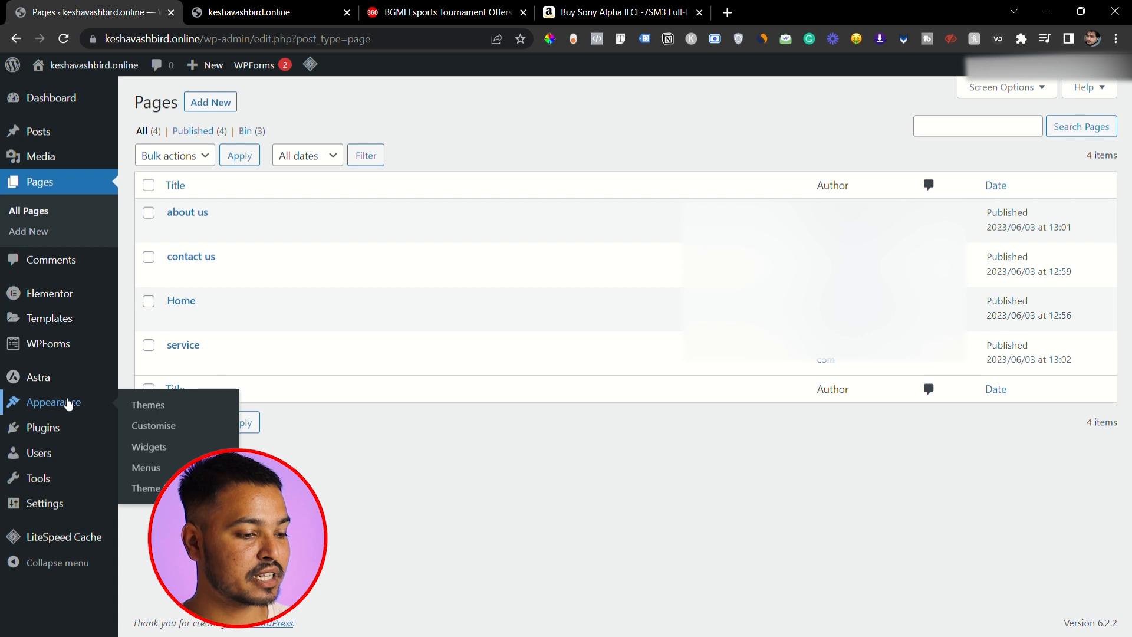
{"action": "left_click", "coordinate": [148, 463]}
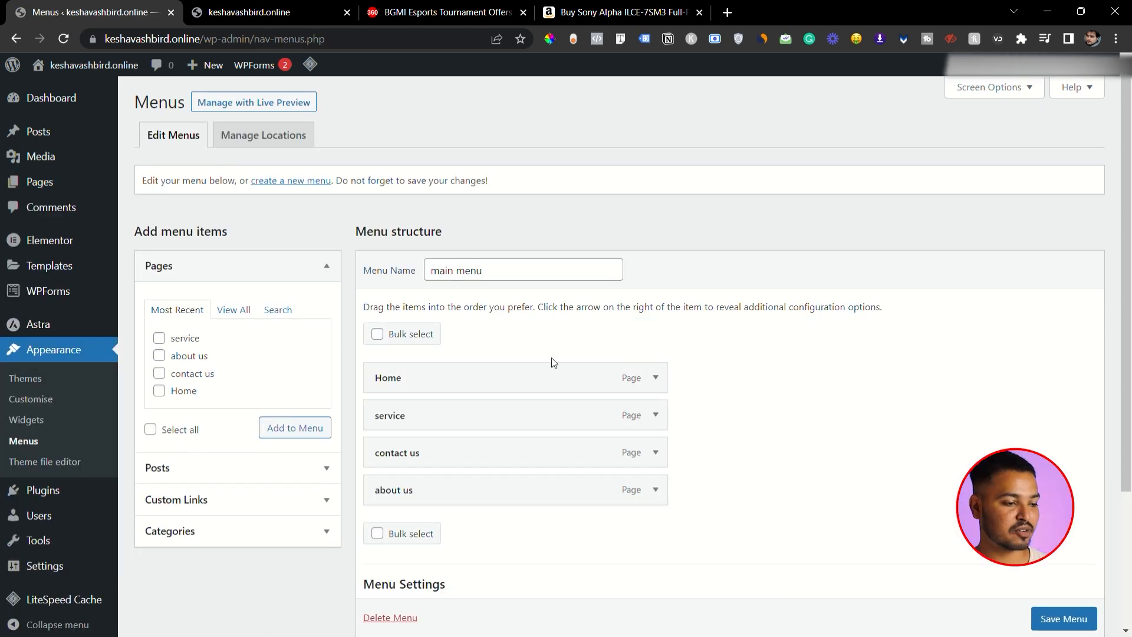
{"action": "scroll", "coordinate": [834, 344], "scroll_direction": "down", "scroll_amount": 1}
{"action": "scroll", "coordinate": [834, 343], "scroll_direction": "down", "scroll_amount": 1}
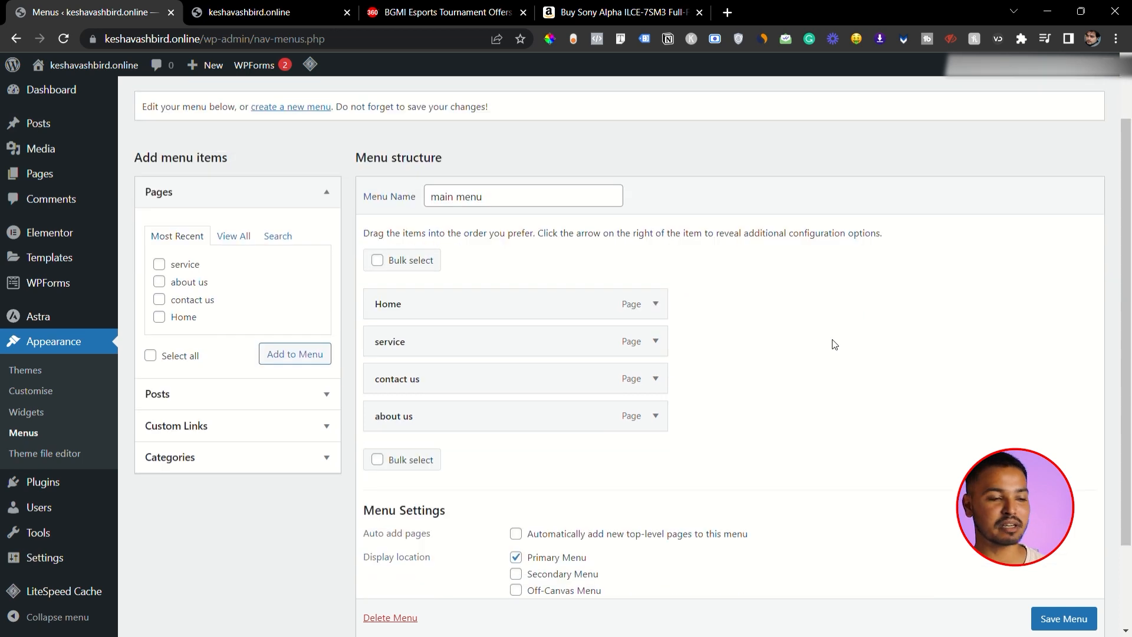
- Add the Home custom link from the full page list to the main menu and remove it again
{"action": "left_click", "coordinate": [236, 236]}
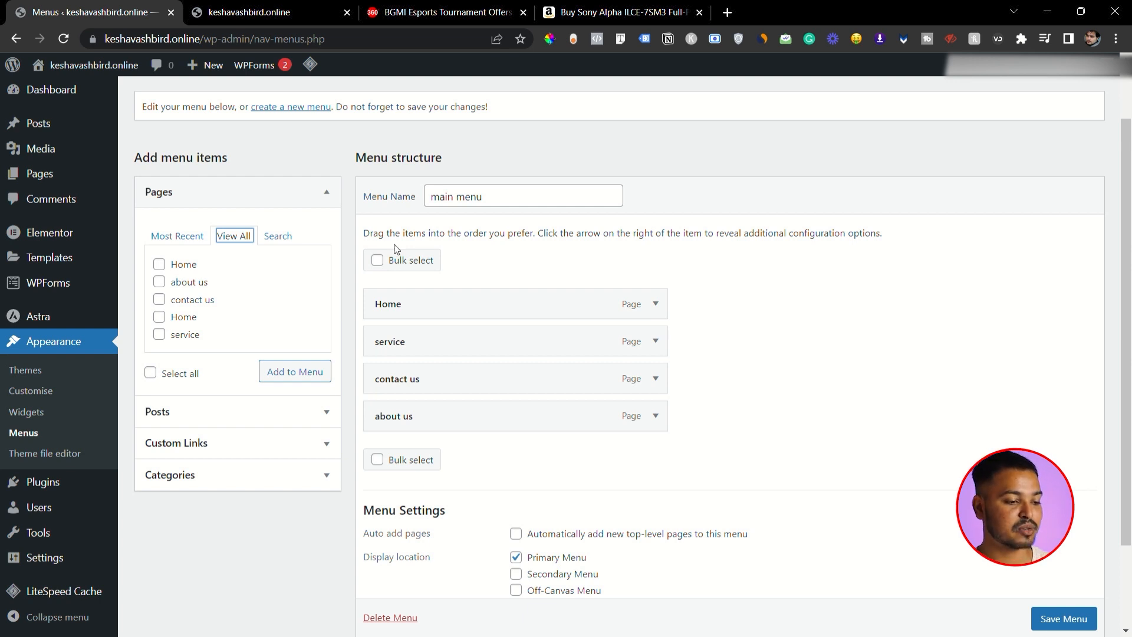
{"action": "left_click", "coordinate": [159, 264]}
{"action": "left_click", "coordinate": [282, 374]}
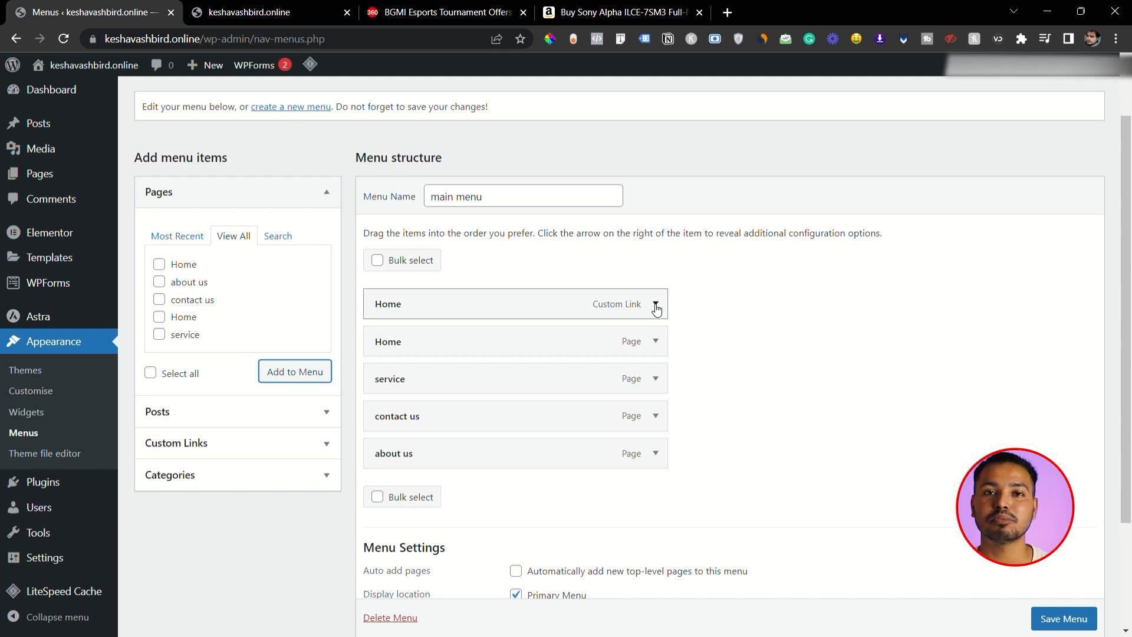
{"action": "left_click", "coordinate": [655, 306]}
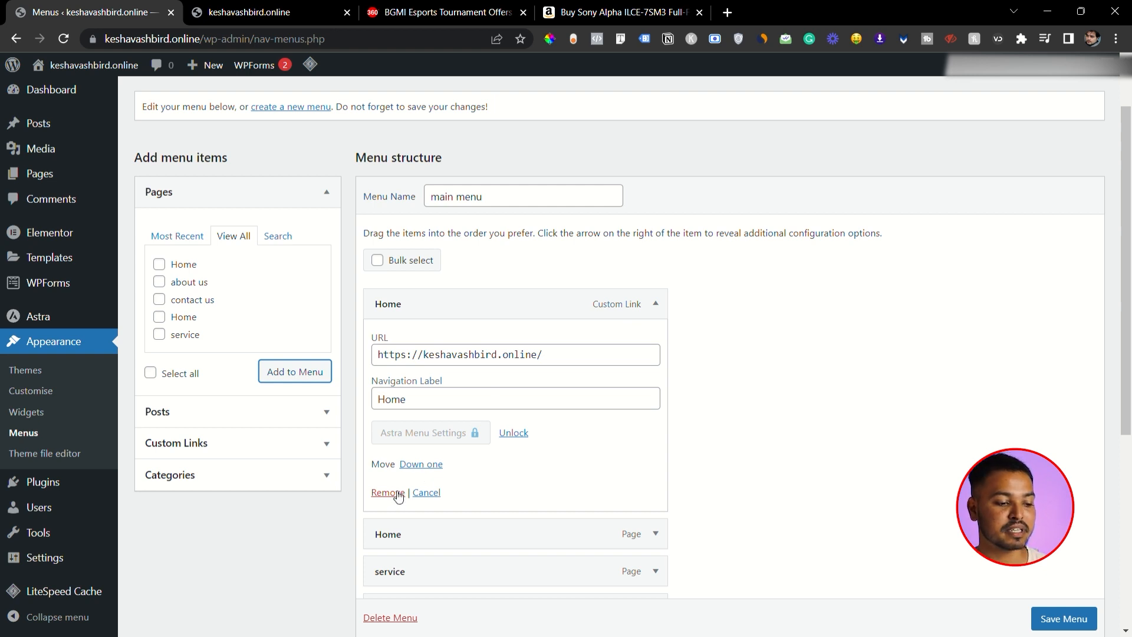
{"action": "left_click", "coordinate": [398, 497]}
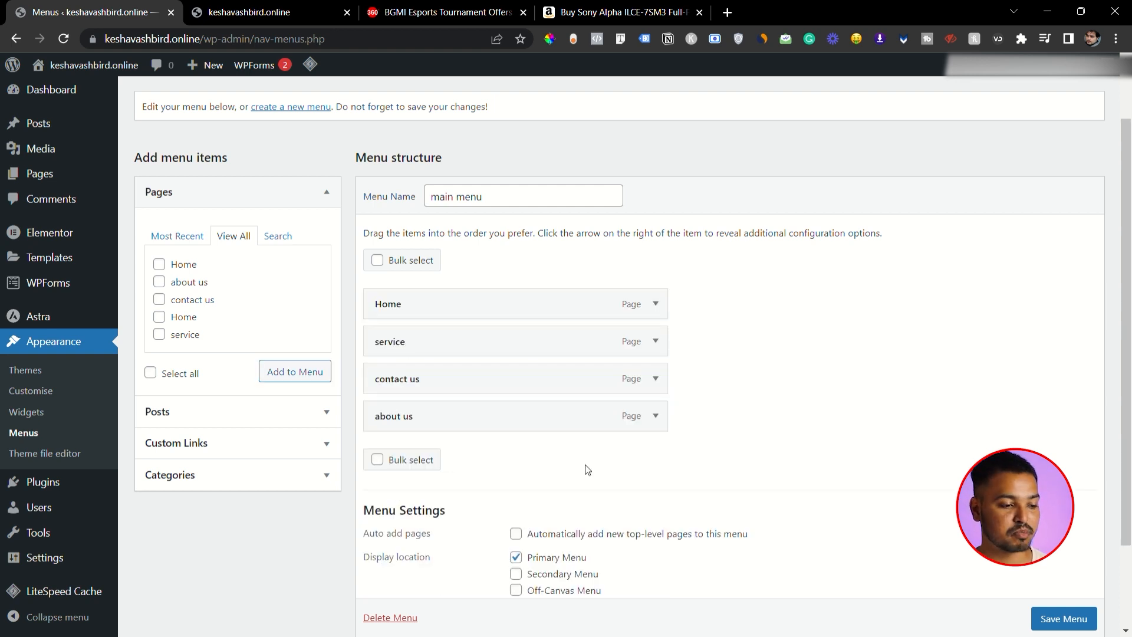
- Save the main menu and open the Home page for editing
{"action": "left_click", "coordinate": [1066, 619]}
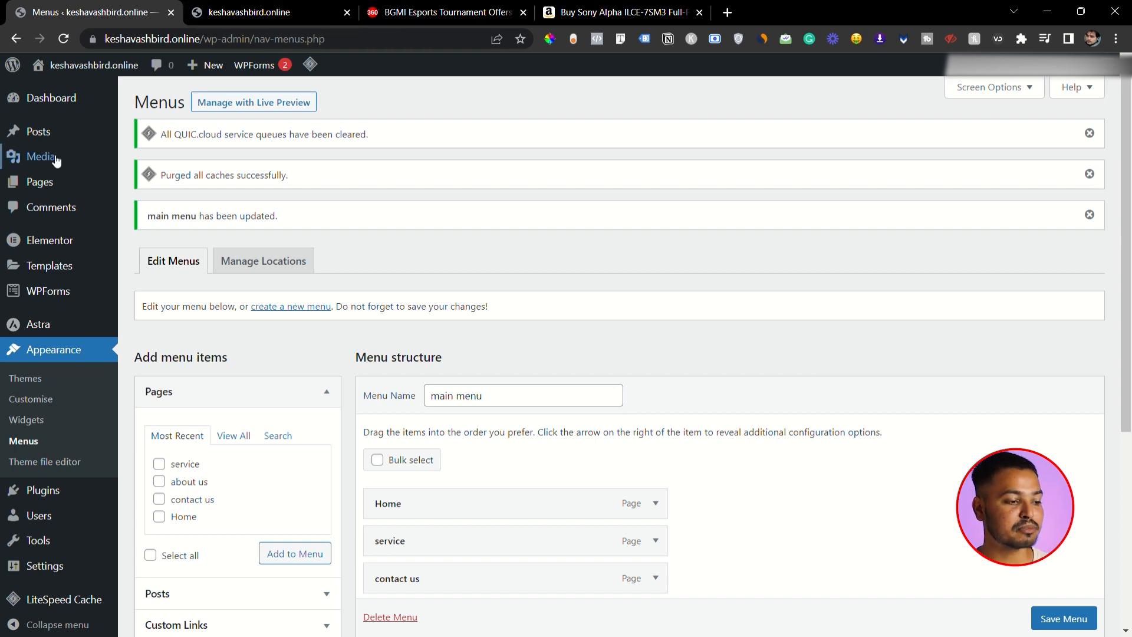
{"action": "left_click", "coordinate": [144, 185]}
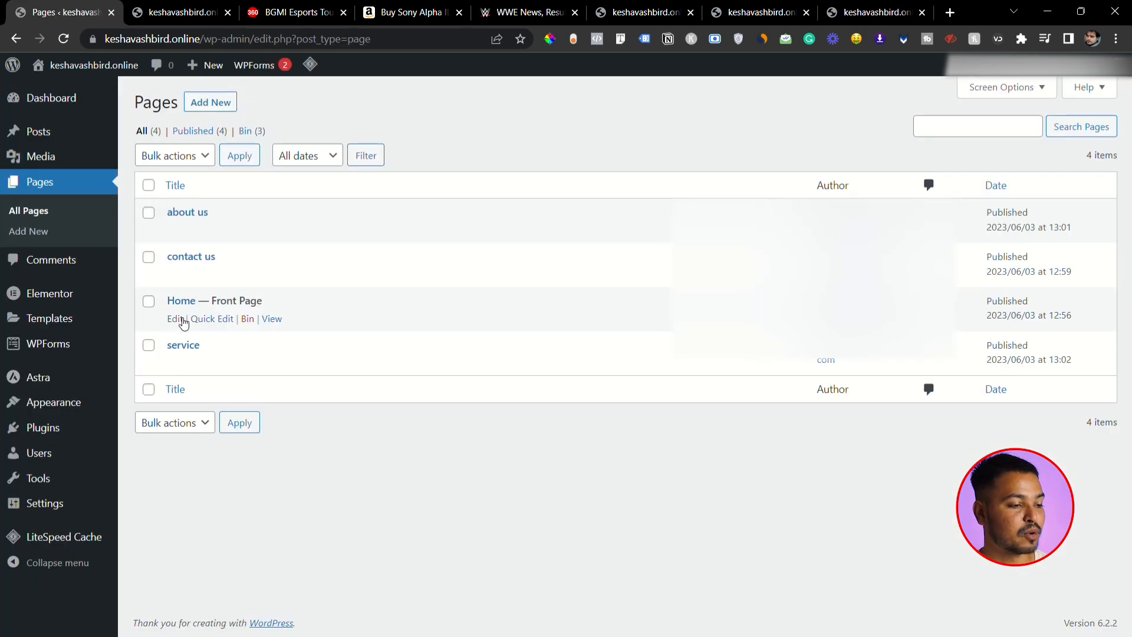
{"action": "left_click", "coordinate": [182, 320]}
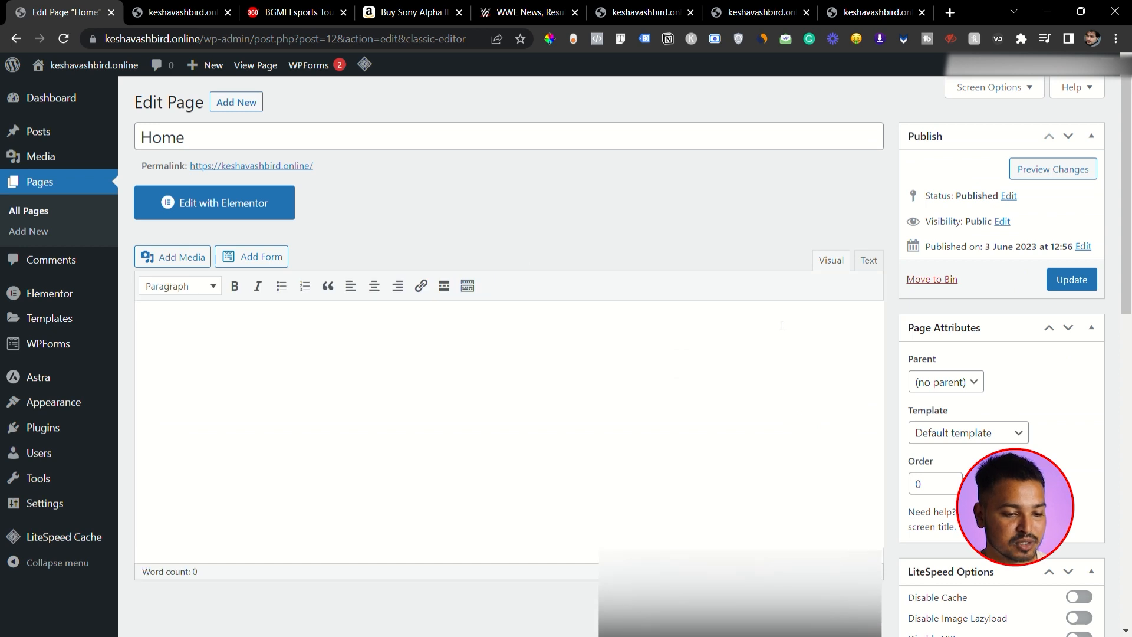
- Look through the Home page's Astra settings, including the choices for its sidebar
{"action": "scroll", "coordinate": [784, 323], "scroll_direction": "down", "scroll_amount": 5}
{"action": "scroll", "coordinate": [781, 335], "scroll_direction": "down", "scroll_amount": 7}
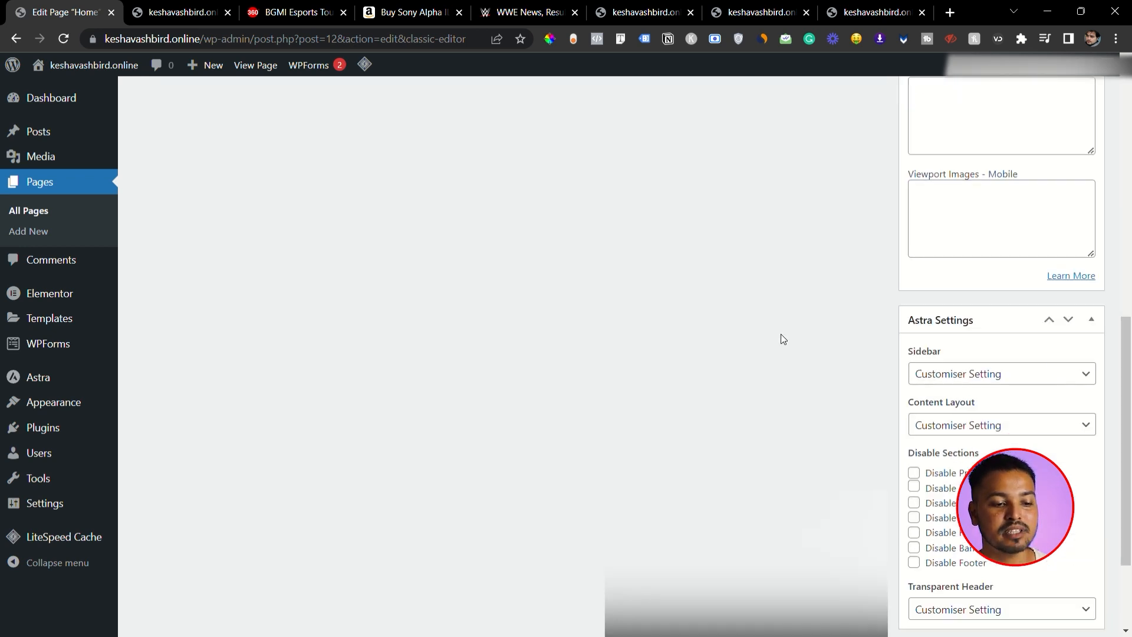
{"action": "scroll", "coordinate": [780, 343], "scroll_direction": "down", "scroll_amount": 1}
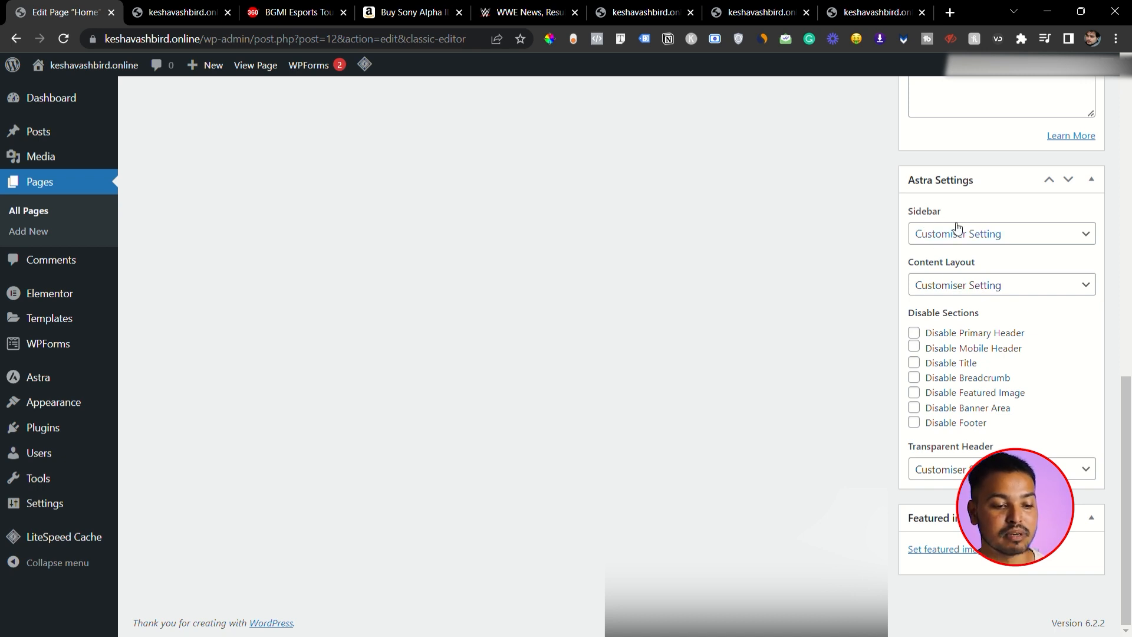
{"action": "left_click", "coordinate": [964, 239]}
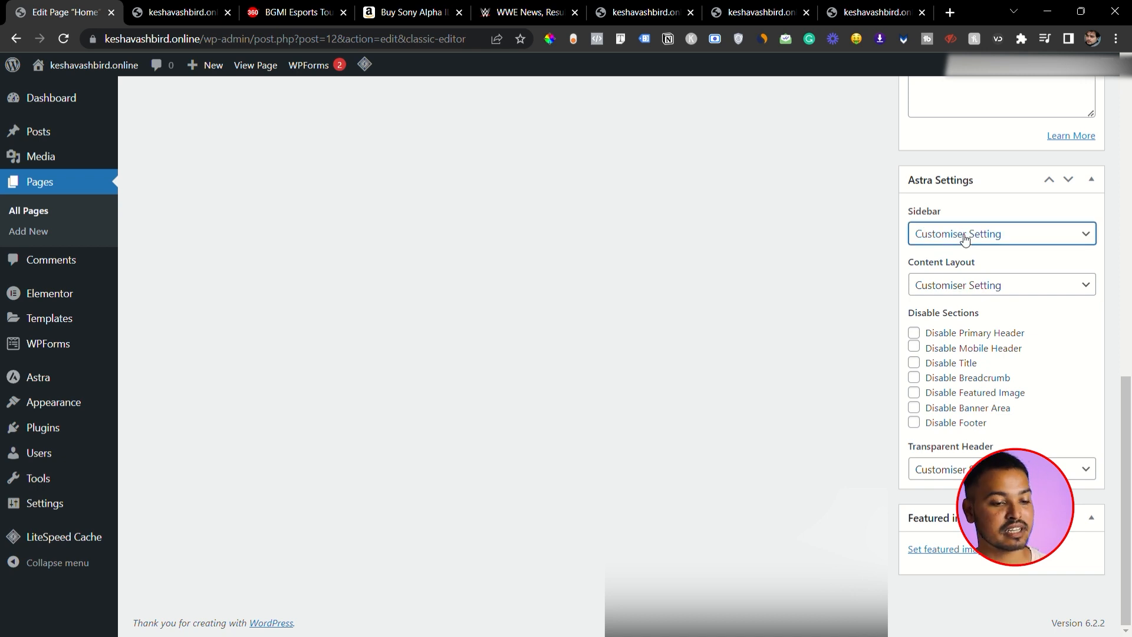
{"action": "left_click", "coordinate": [952, 298]}
- Switch to the Gadgets360 site, open its home page, and examine the sidebar beside the main content as an example
{"action": "left_click", "coordinate": [295, 11]}
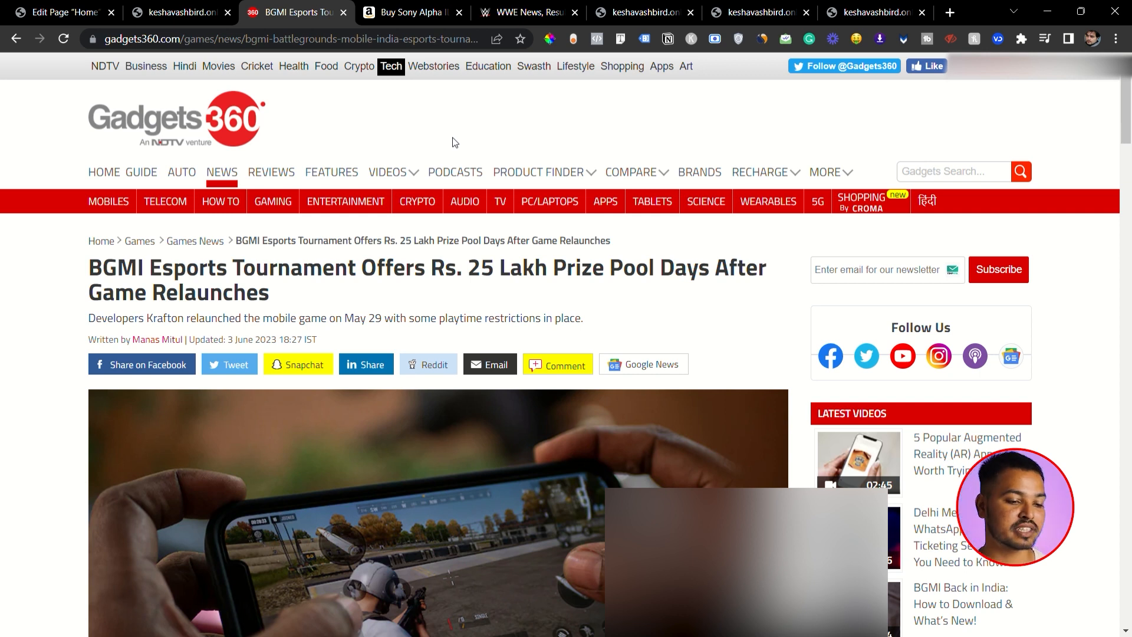
{"action": "left_click", "coordinate": [111, 174]}
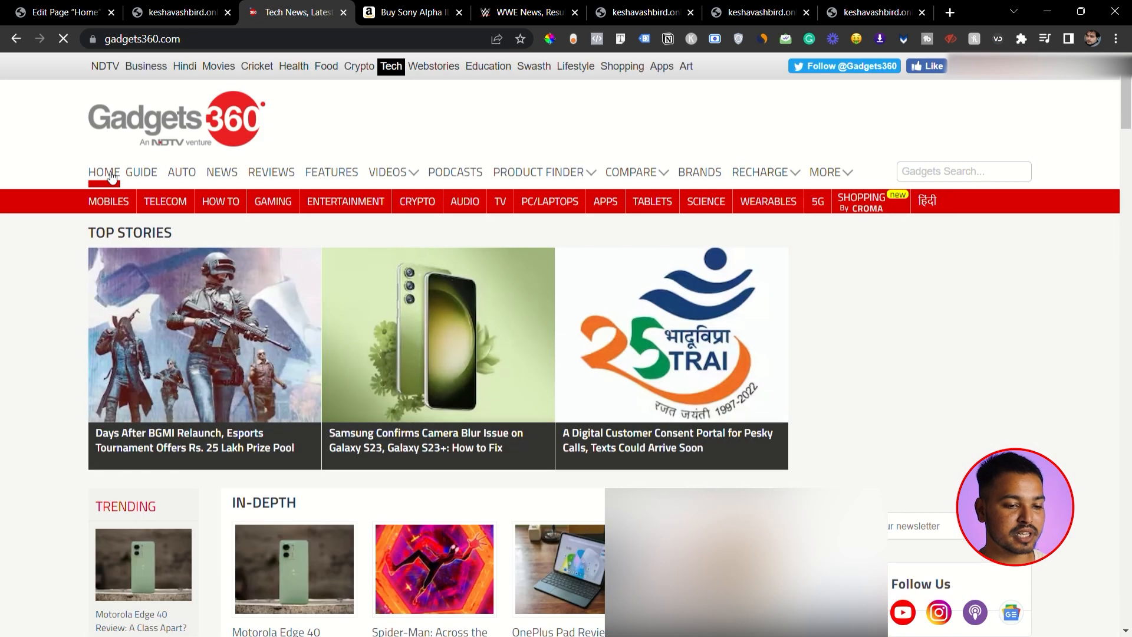
{"action": "scroll", "coordinate": [844, 339], "scroll_direction": "down", "scroll_amount": 5}
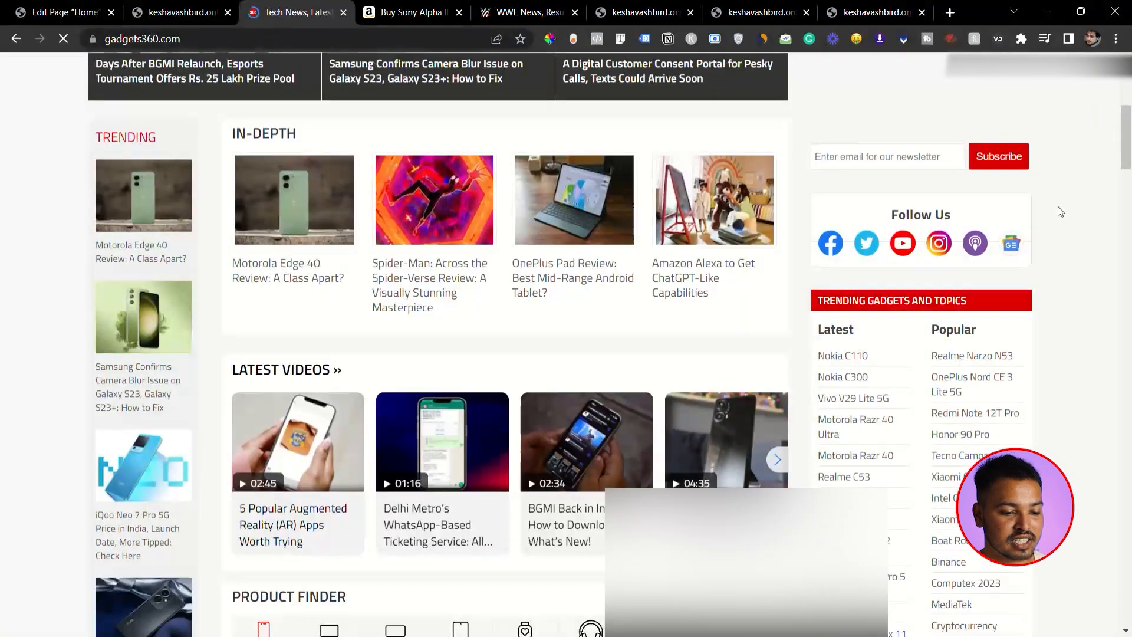
{"action": "left_click_drag", "start_coordinate": [1052, 180], "coordinate": [948, 566]}
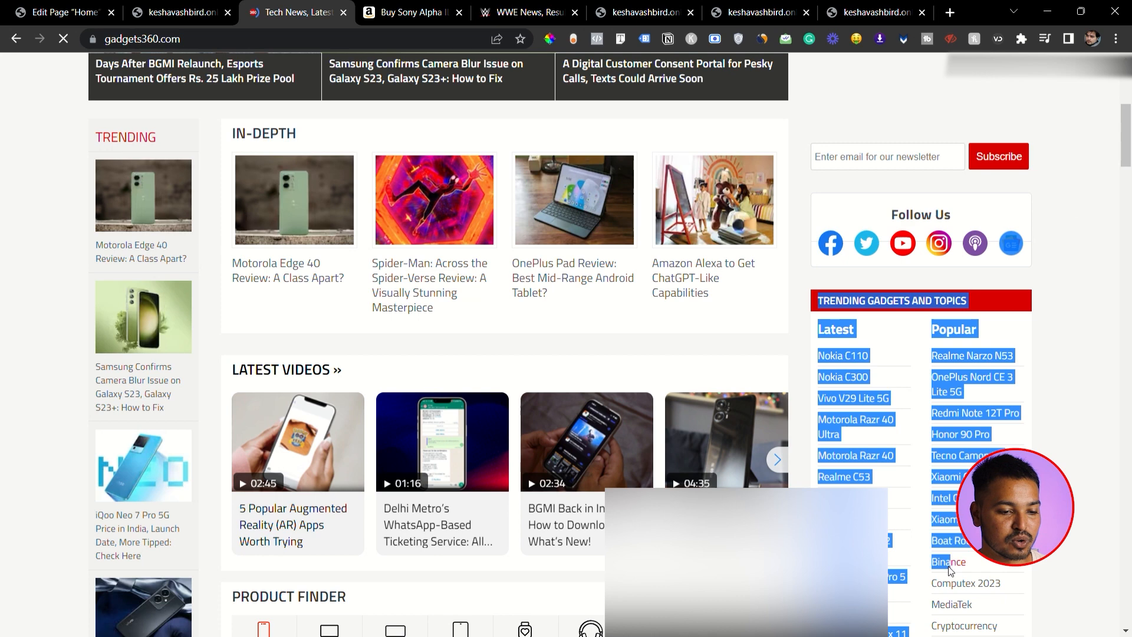
{"action": "left_click", "coordinate": [1073, 363]}
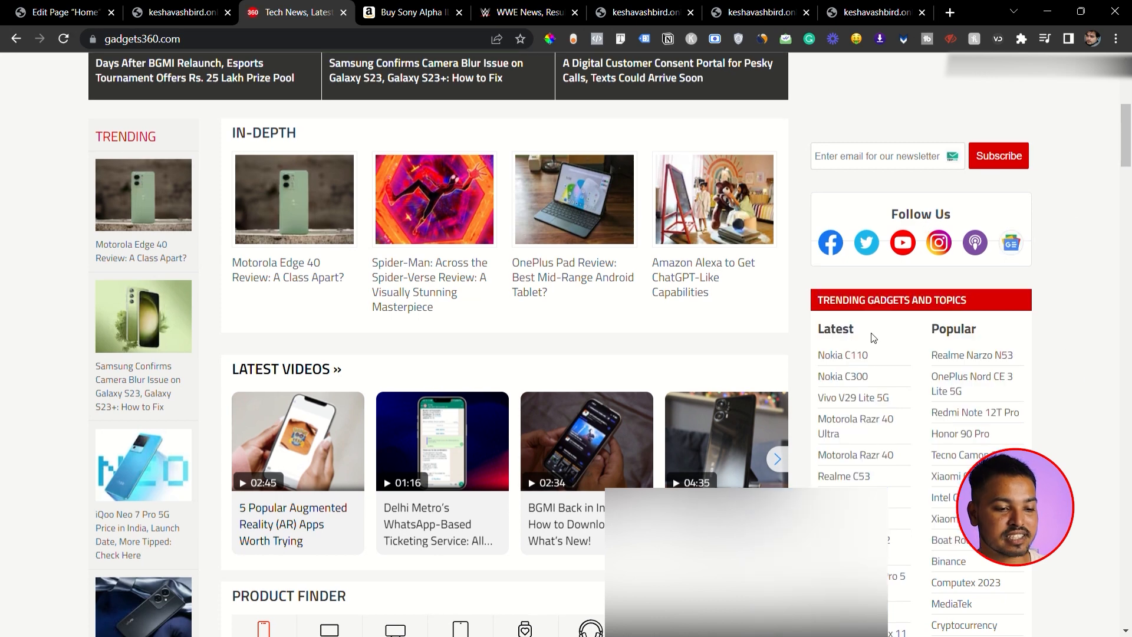
{"action": "scroll", "coordinate": [926, 351], "scroll_direction": "down", "scroll_amount": 5}
{"action": "scroll", "coordinate": [926, 351], "scroll_direction": "down", "scroll_amount": 3}
{"action": "scroll", "coordinate": [937, 363], "scroll_direction": "up", "scroll_amount": 8}
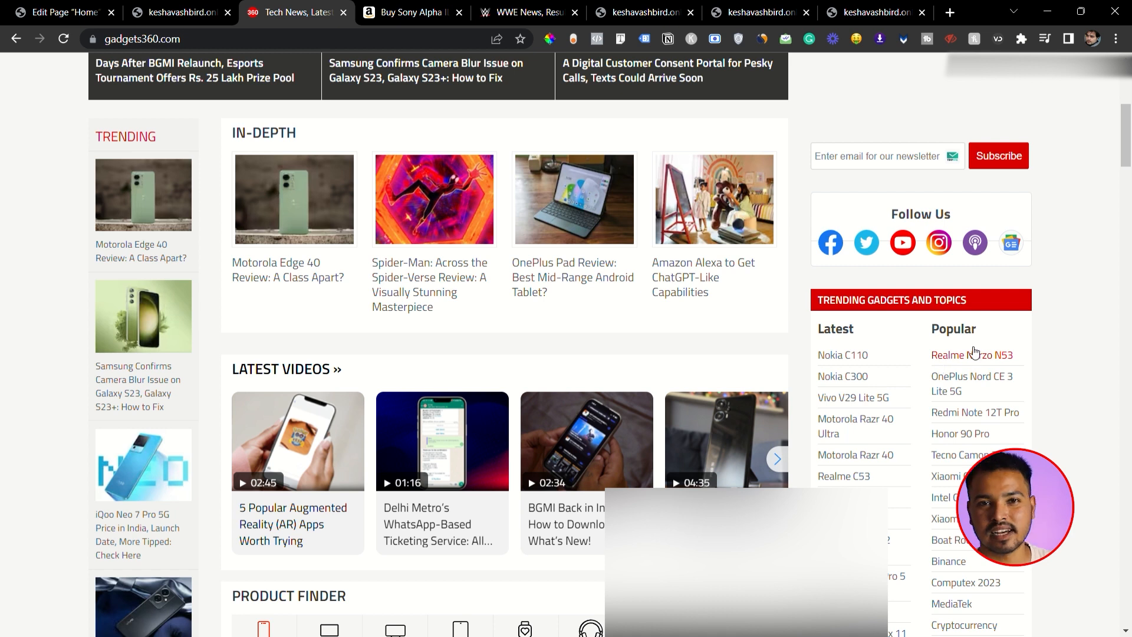
{"action": "scroll", "coordinate": [1016, 229], "scroll_direction": "up", "scroll_amount": 1}
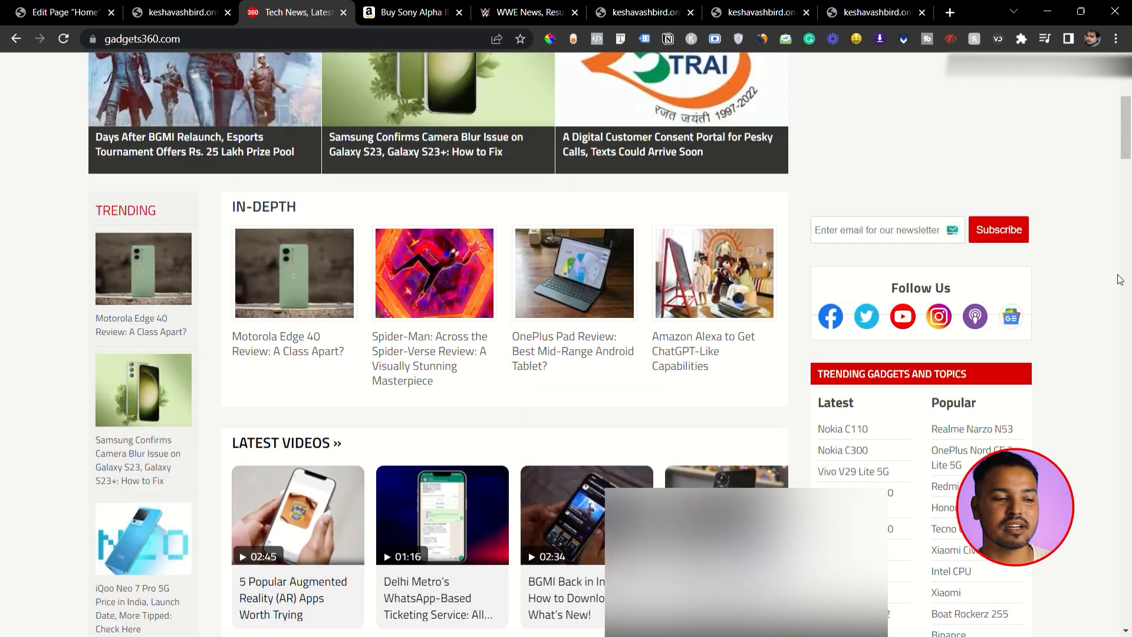
{"action": "scroll", "coordinate": [1072, 300], "scroll_direction": "down", "scroll_amount": 8}
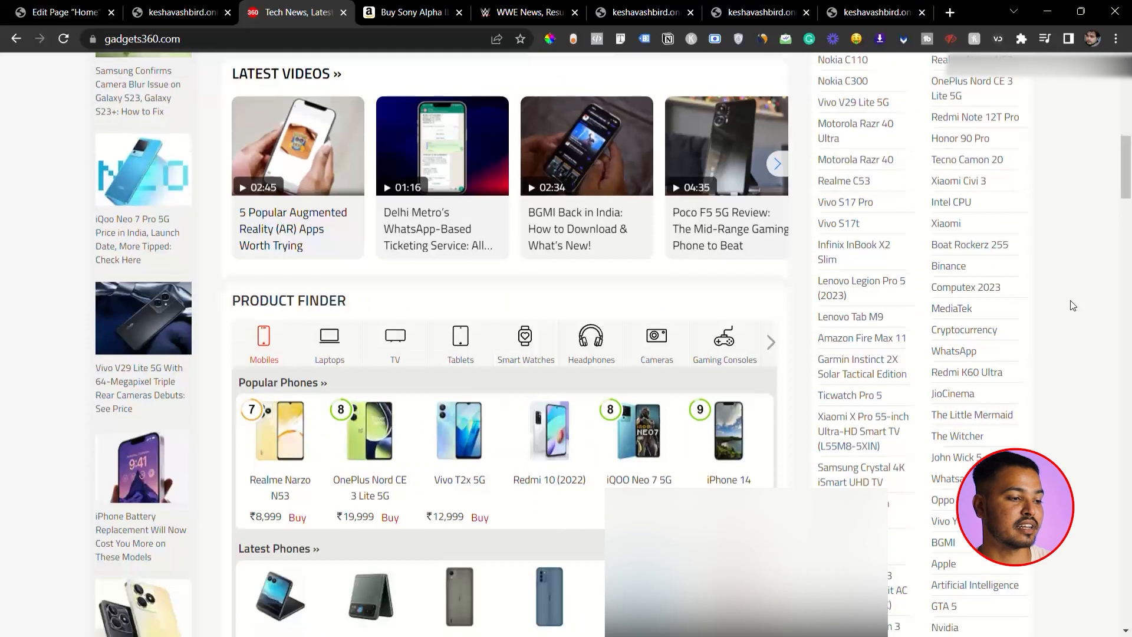
{"action": "scroll", "coordinate": [1073, 305], "scroll_direction": "down", "scroll_amount": 1}
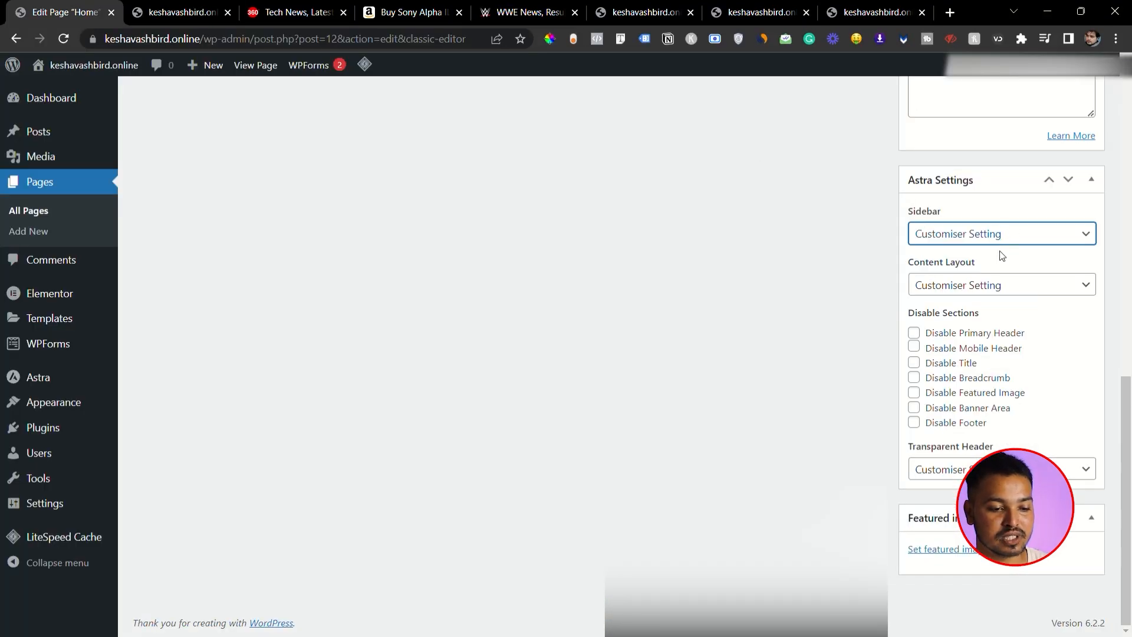
- Set the Home page's Astra sidebar to No Sidebar and disable its title, checking the live page for reference
{"action": "left_click", "coordinate": [963, 294]}
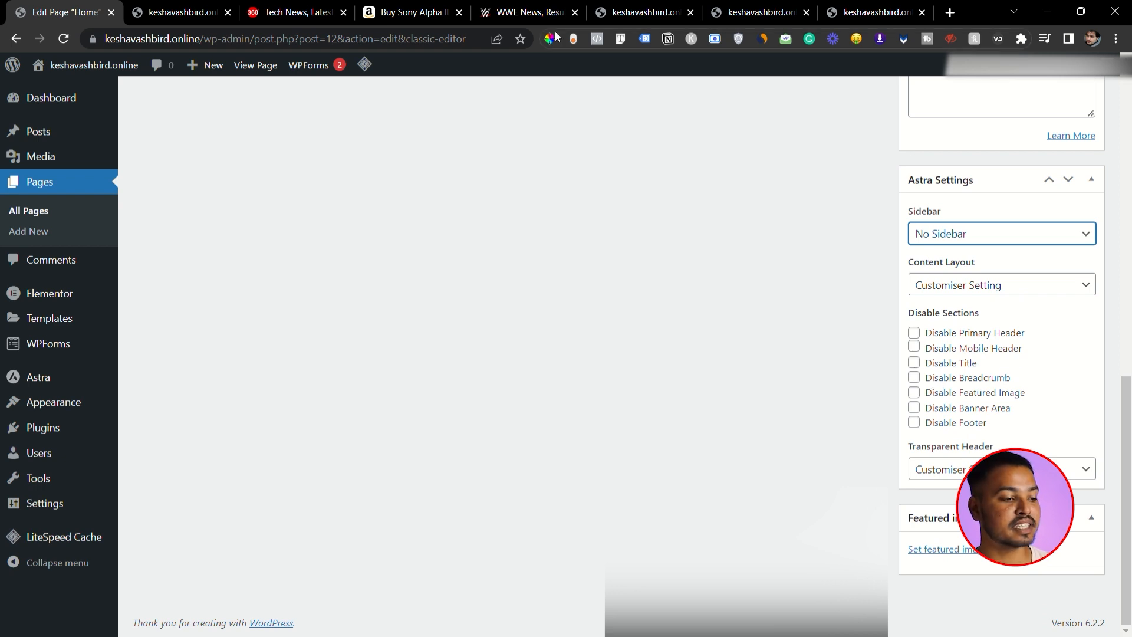
{"action": "left_click", "coordinate": [871, 12]}
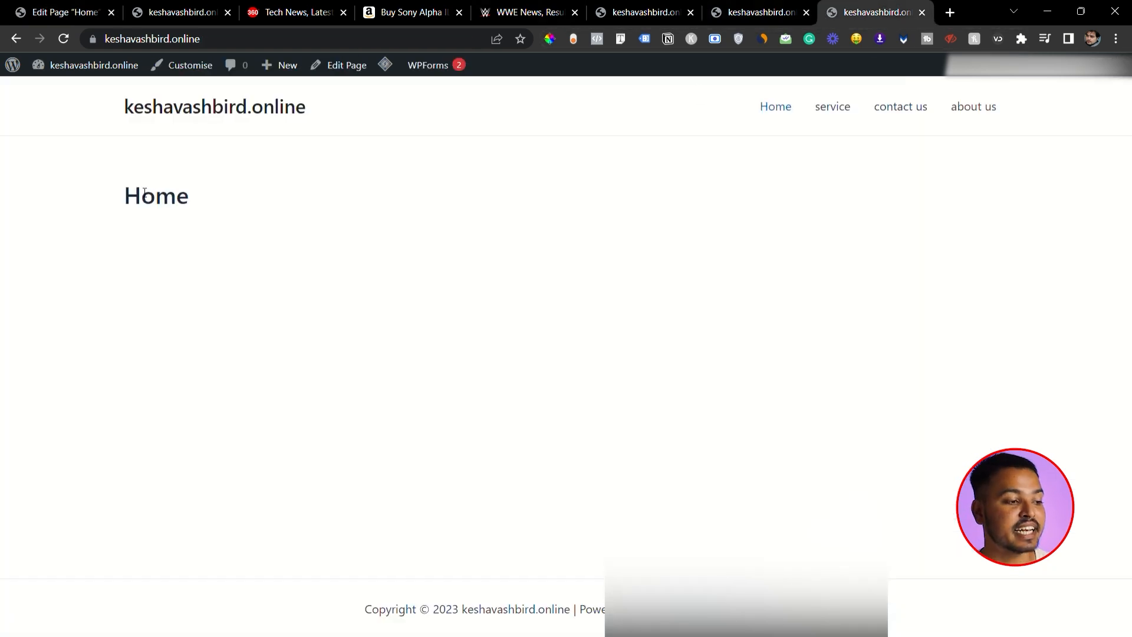
{"action": "left_click", "coordinate": [76, 7]}
{"action": "left_click", "coordinate": [924, 364]}
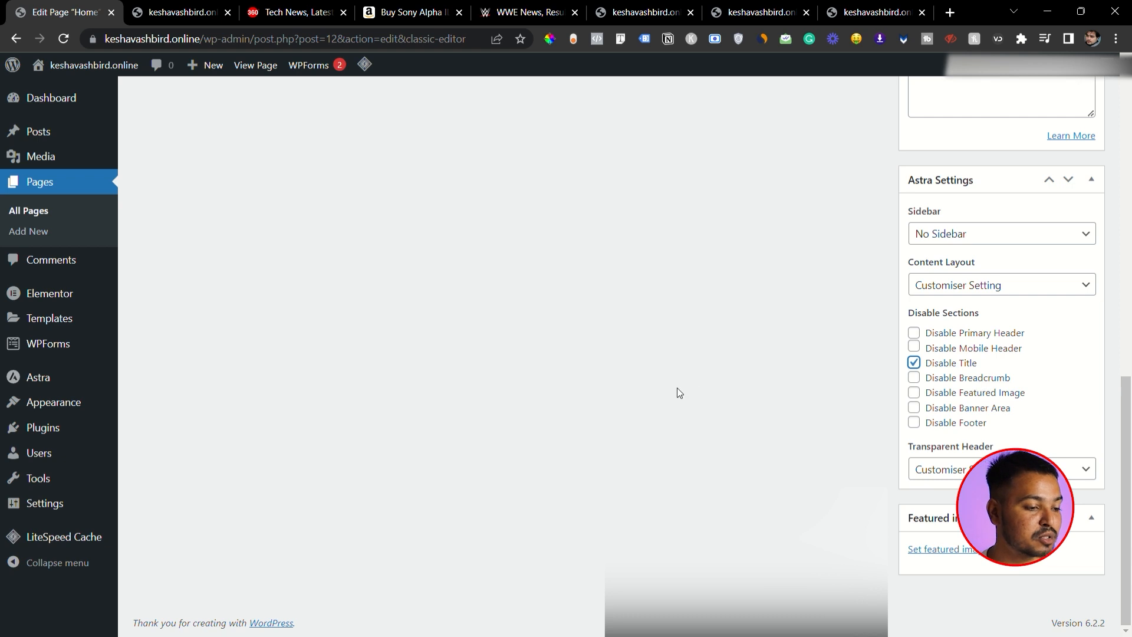
- Switch to the Amazon camera product page and examine its breadcrumb trail from Electronics to Mirrorless System Cameras
{"action": "key", "text": "ctrl+4"}
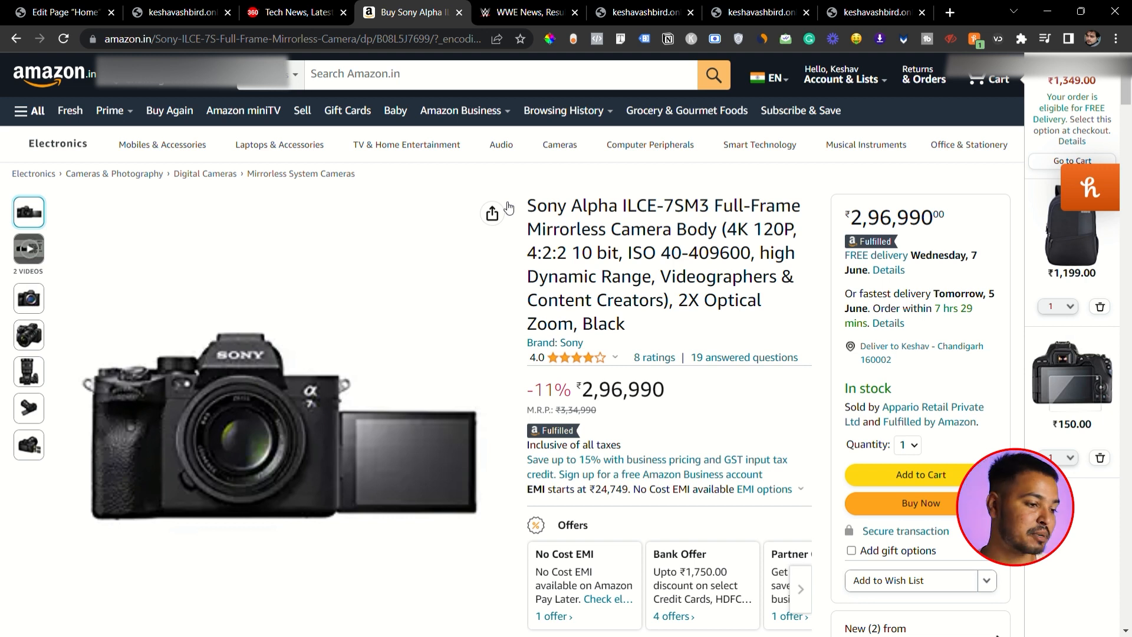
{"action": "left_click_drag", "start_coordinate": [12, 173], "coordinate": [367, 179]}
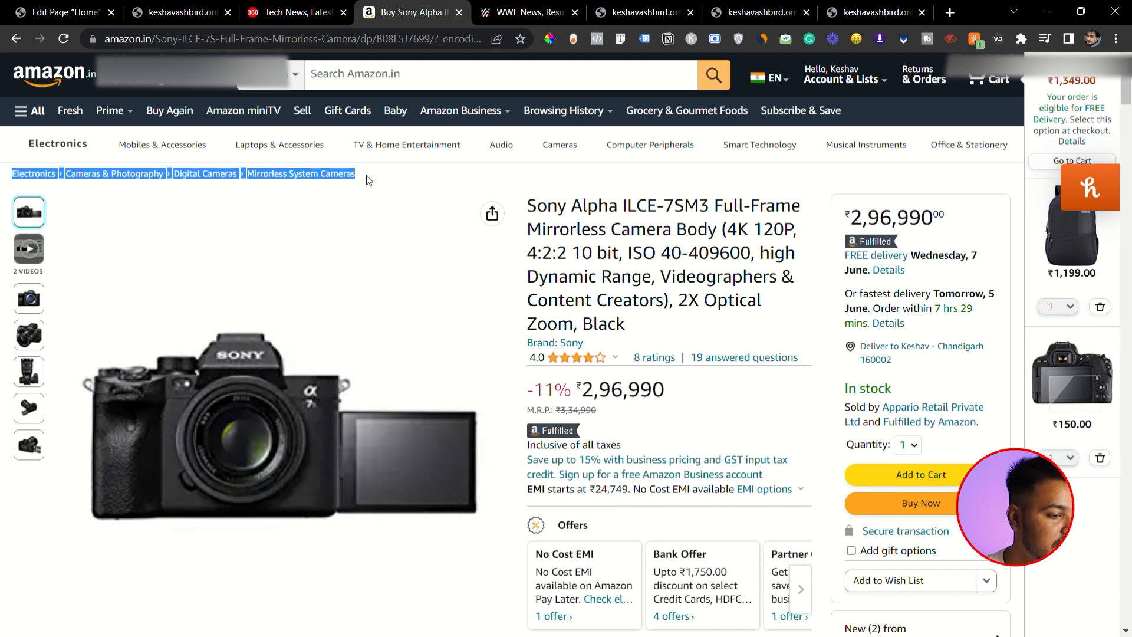
{"action": "left_click", "coordinate": [5, 147]}
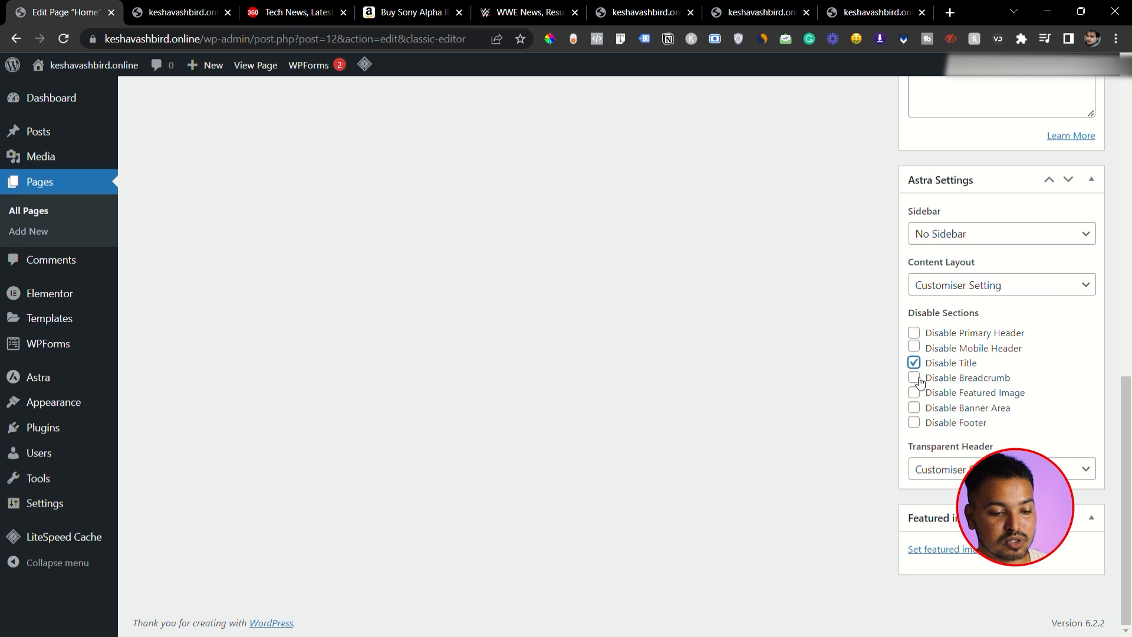
- Disable the breadcrumb and featured image on the Home page and update the page
{"action": "left_click", "coordinate": [915, 377]}
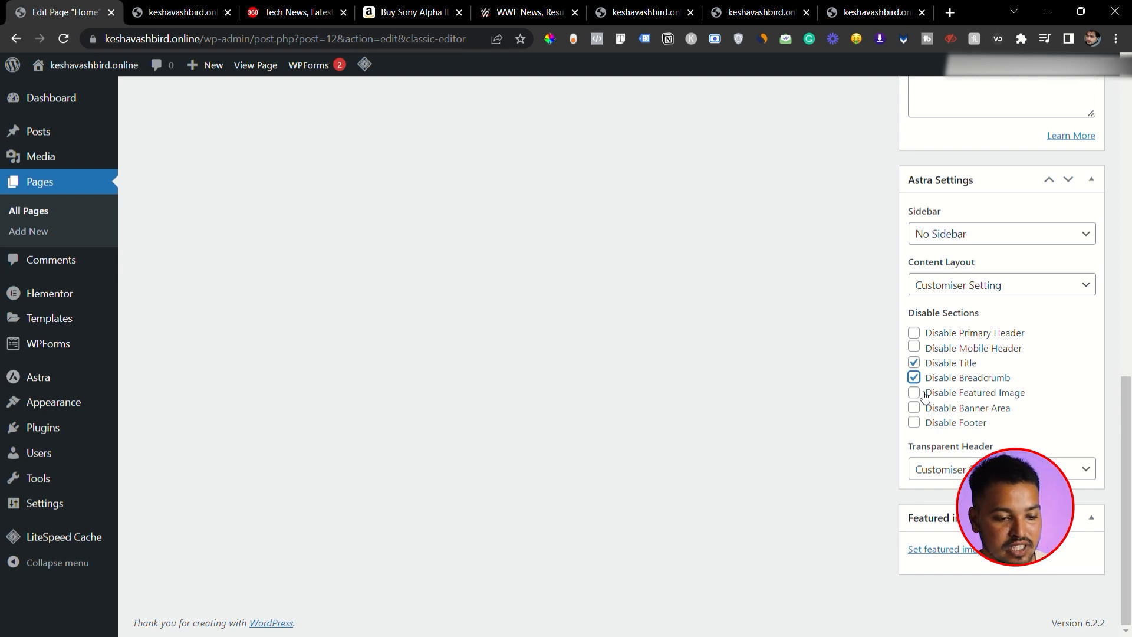
{"action": "left_click", "coordinate": [924, 395]}
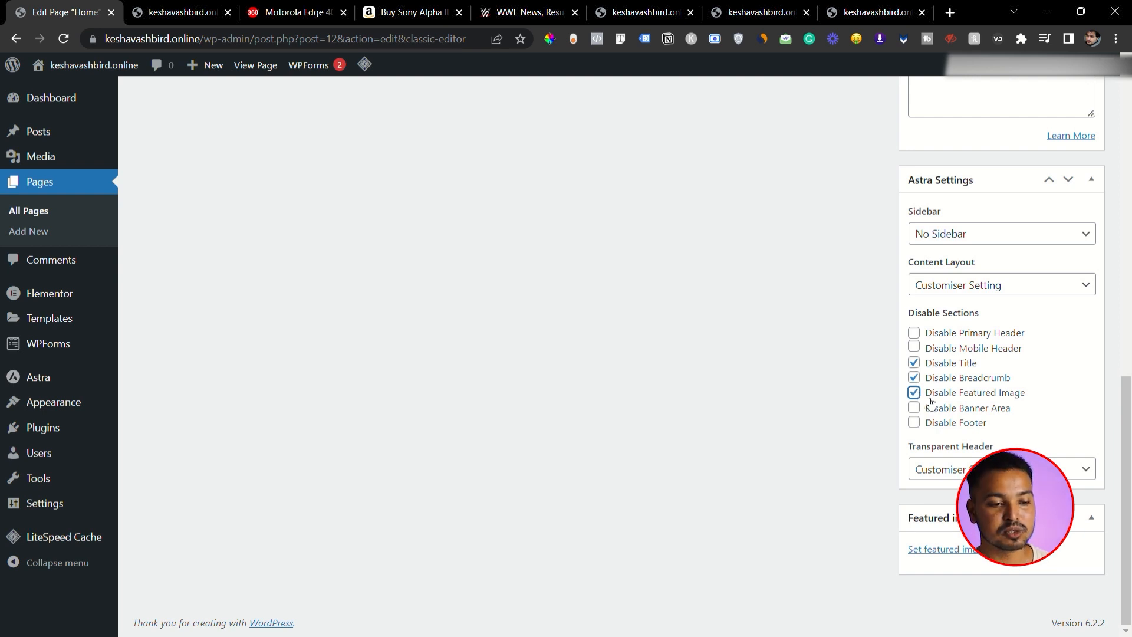
{"action": "scroll", "coordinate": [836, 322], "scroll_direction": "up", "scroll_amount": 10}
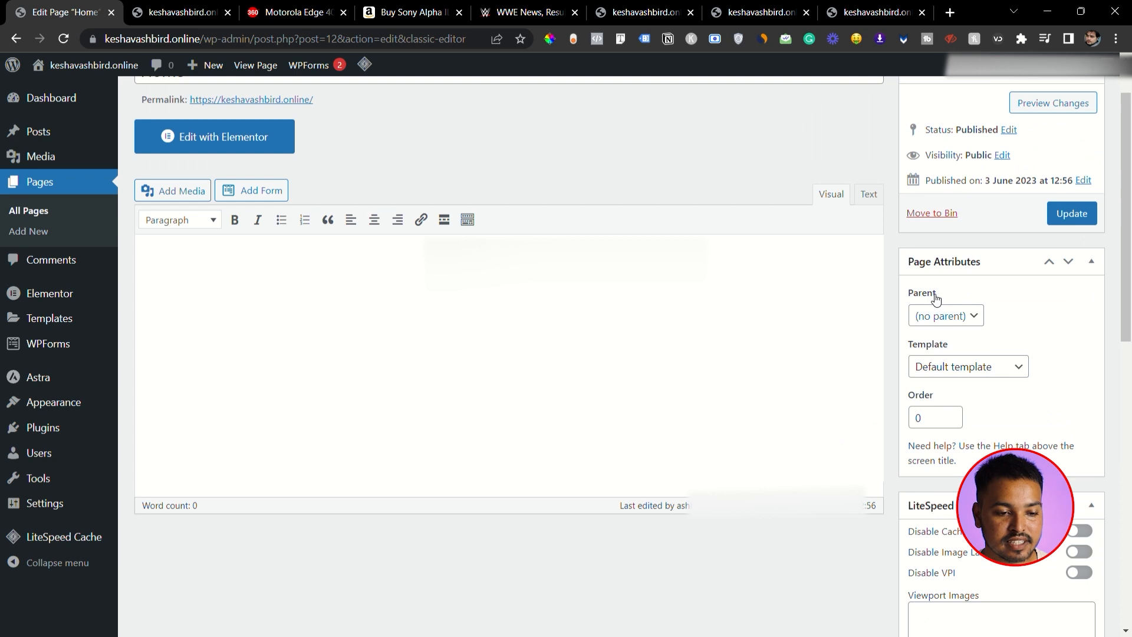
{"action": "left_click", "coordinate": [1073, 214]}
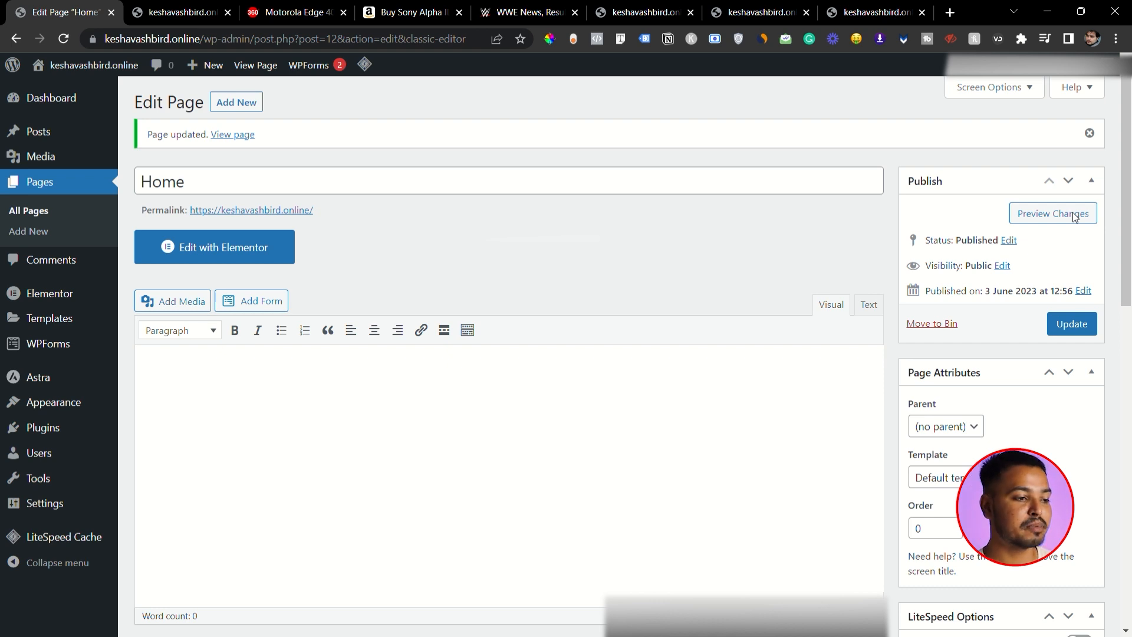
- Switch to the live Home page and reload it to check its title area
{"action": "left_click", "coordinate": [1074, 216]}
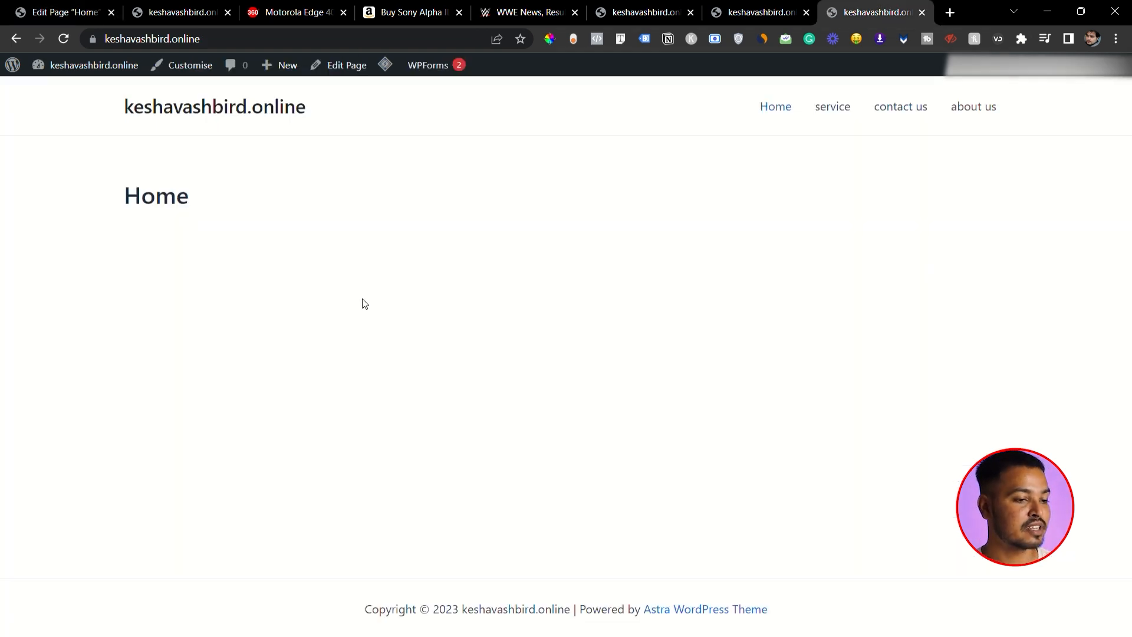
{"action": "left_click_drag", "start_coordinate": [125, 181], "coordinate": [202, 187]}
{"action": "left_click", "coordinate": [241, 219]}
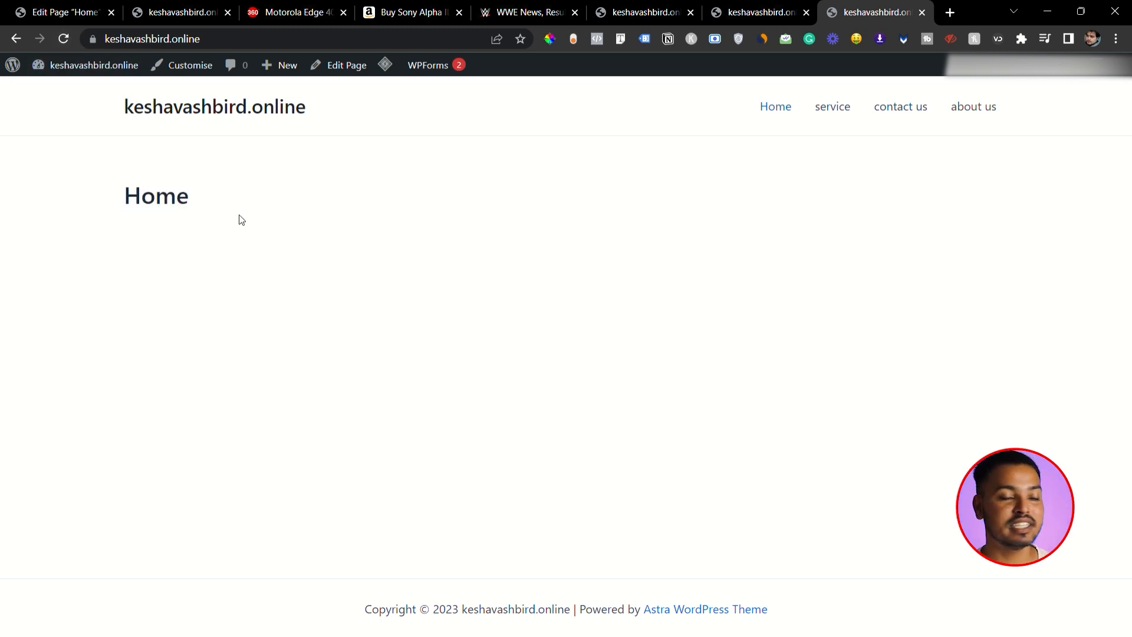
{"action": "left_click", "coordinate": [65, 41]}
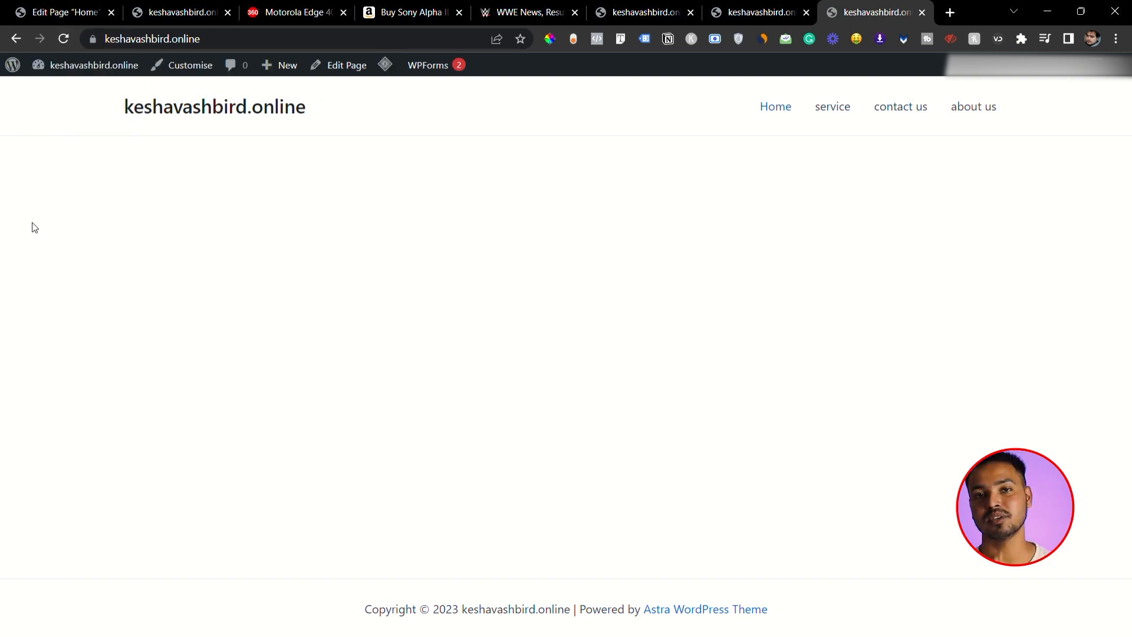